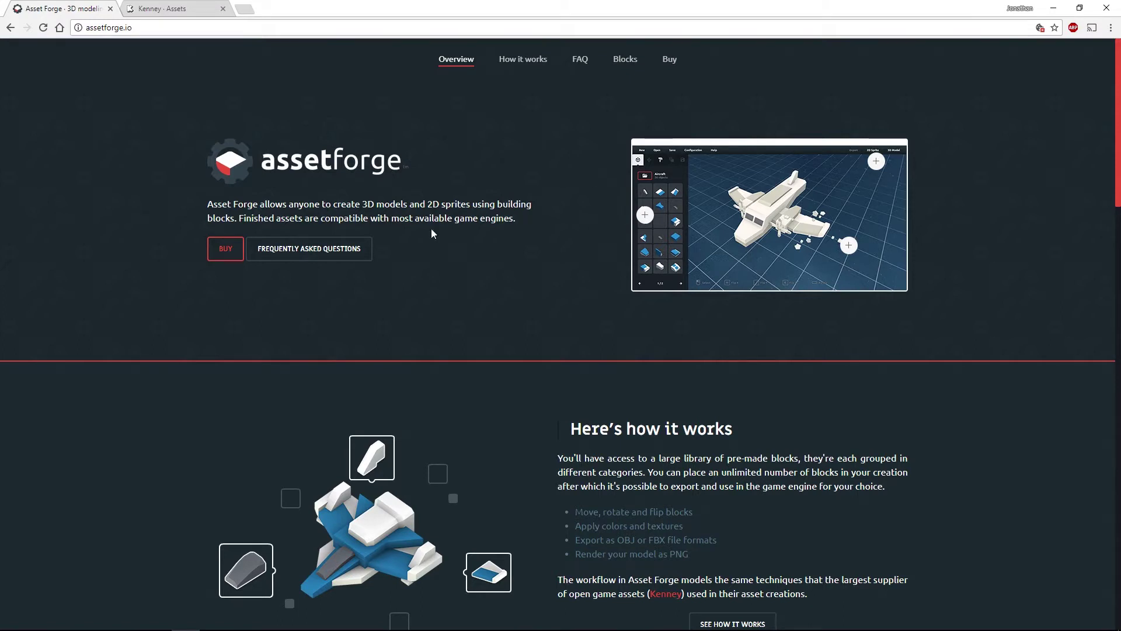
- Look over the Asset Forge overview page and the game asset packs listed on Kenney's website
{"action": "scroll", "coordinate": [467, 216], "scroll_direction": "down", "scroll_amount": 4}
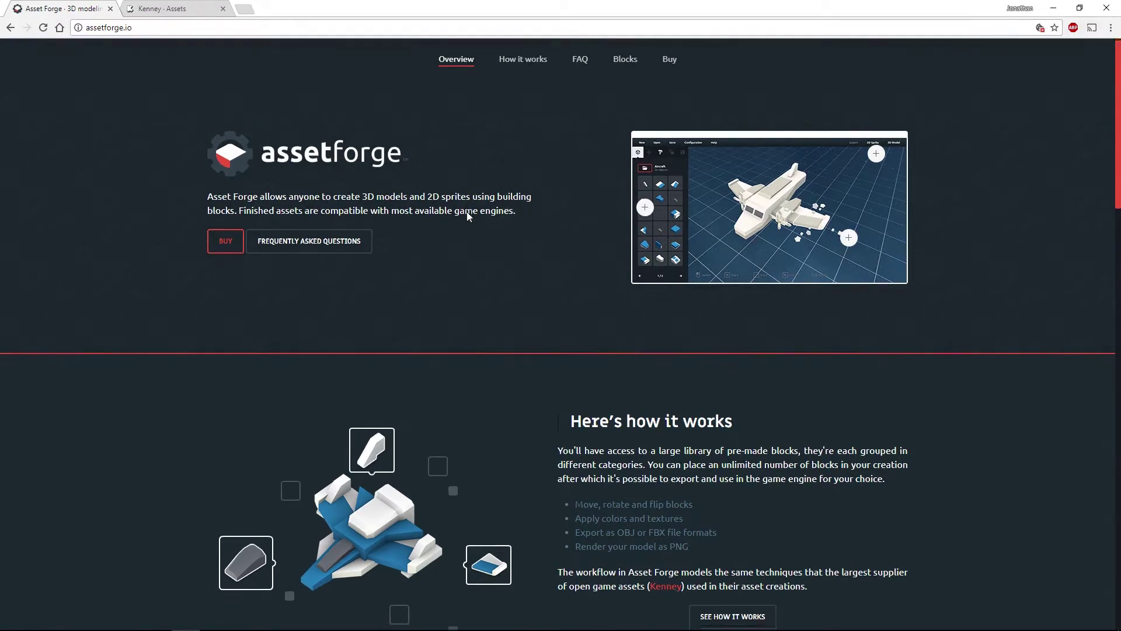
{"action": "left_click", "coordinate": [164, 9]}
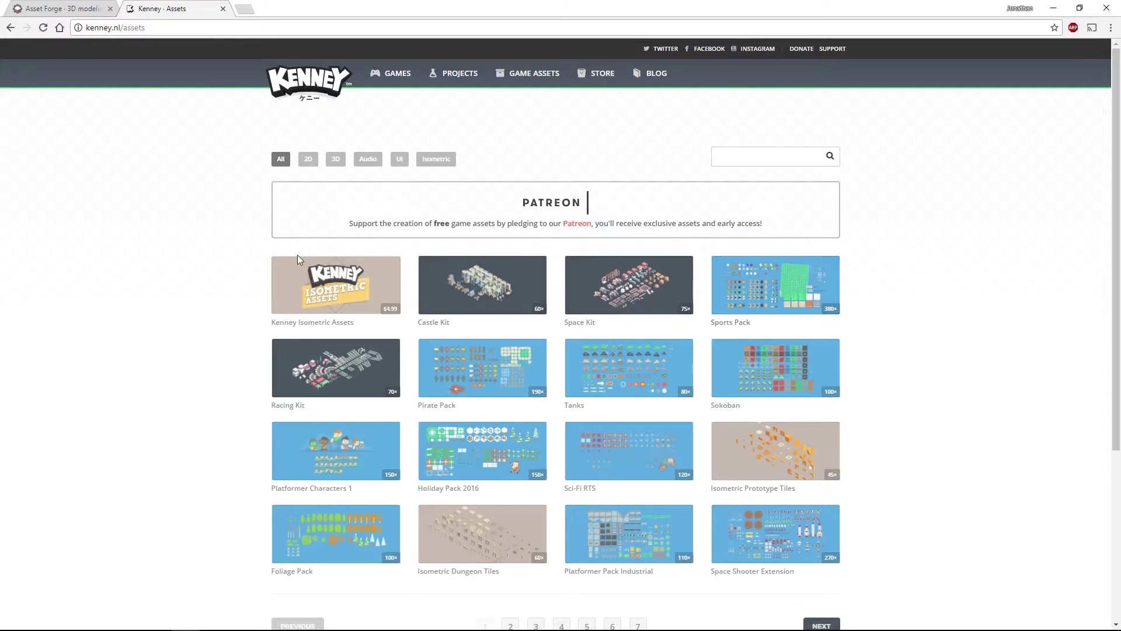
{"action": "scroll", "coordinate": [190, 269], "scroll_direction": "down", "scroll_amount": 1}
{"action": "scroll", "coordinate": [193, 269], "scroll_direction": "up", "scroll_amount": 1}
{"action": "scroll", "coordinate": [190, 269], "scroll_direction": "up", "scroll_amount": 1}
{"action": "scroll", "coordinate": [201, 270], "scroll_direction": "down", "scroll_amount": 2}
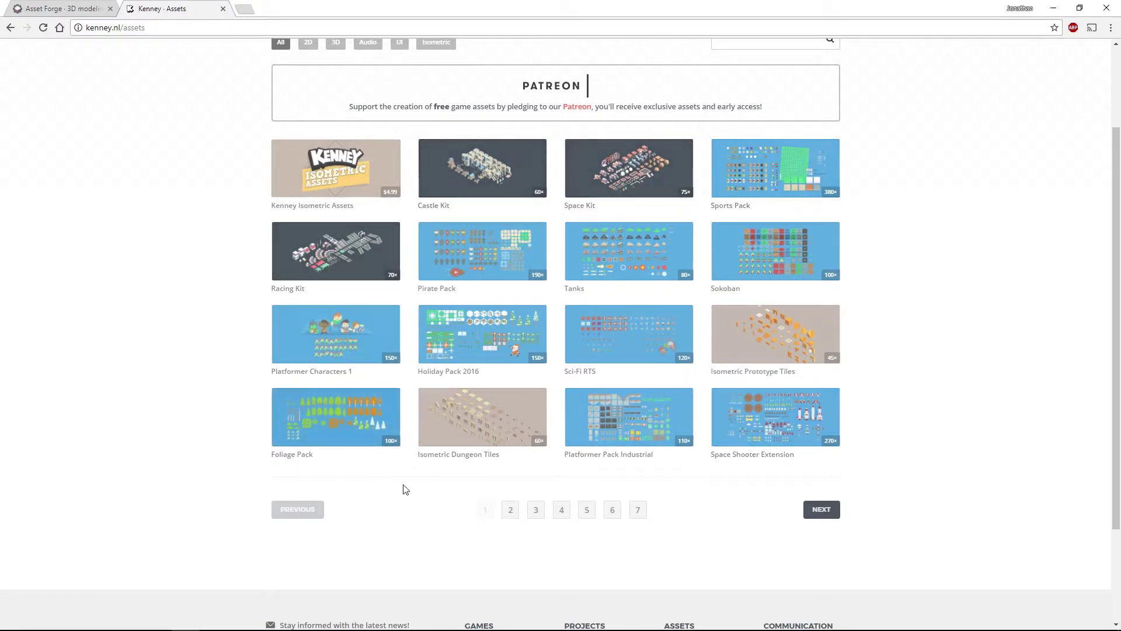
{"action": "scroll", "coordinate": [863, 405], "scroll_direction": "up", "scroll_amount": 2}
{"action": "left_click", "coordinate": [55, 9]}
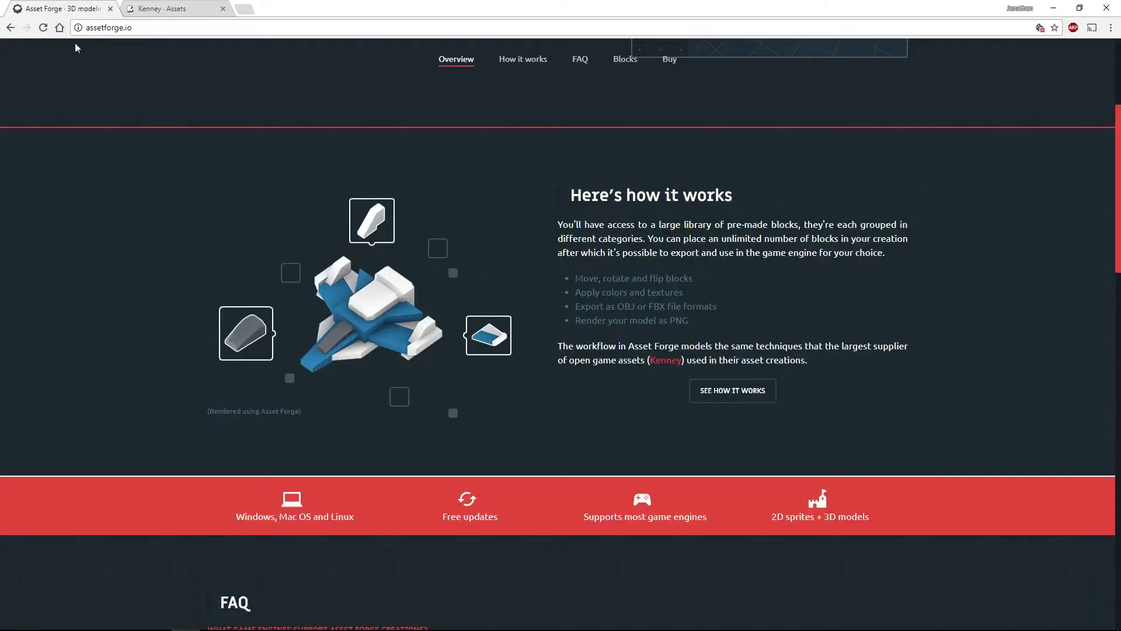
{"action": "scroll", "coordinate": [659, 407], "scroll_direction": "down", "scroll_amount": 5}
{"action": "scroll", "coordinate": [654, 409], "scroll_direction": "up", "scroll_amount": 10}
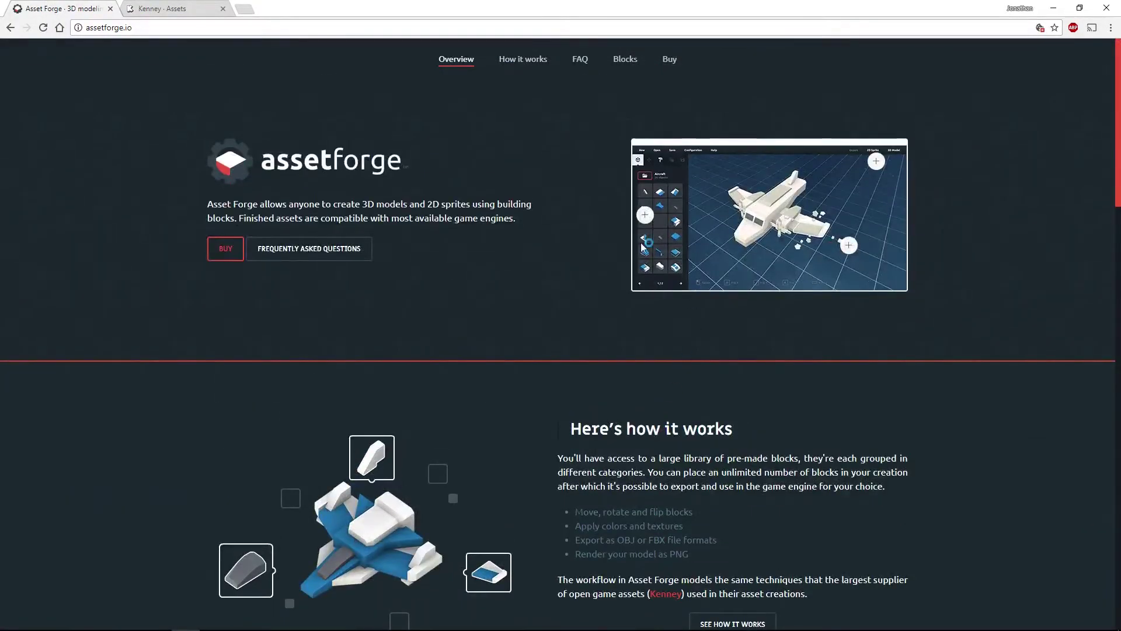
{"action": "scroll", "coordinate": [654, 410], "scroll_direction": "down", "scroll_amount": 1}
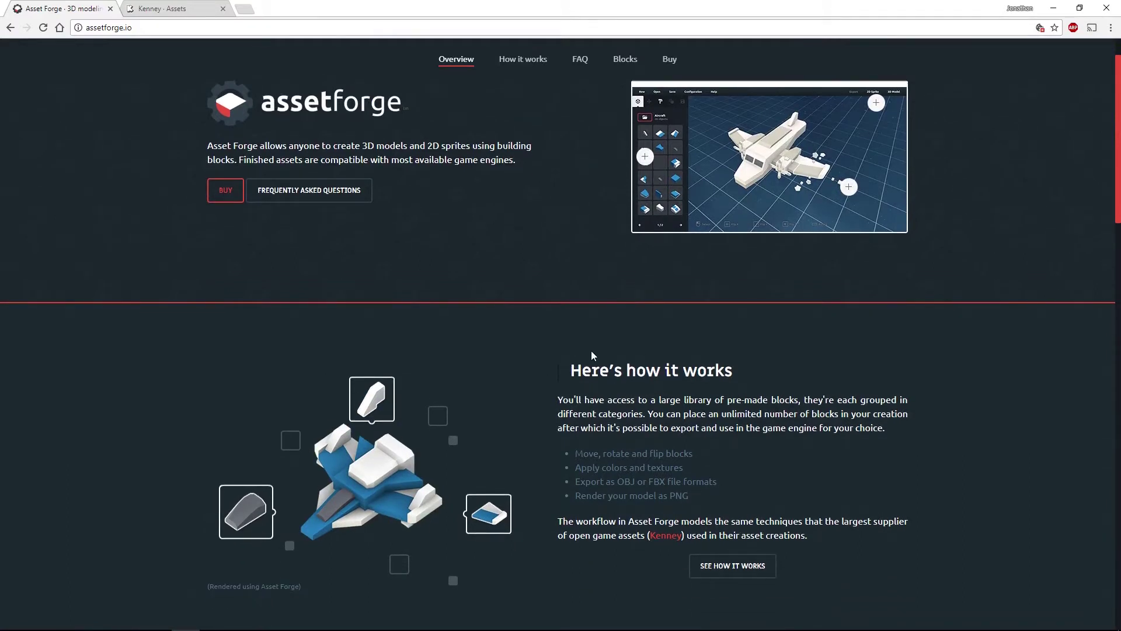
- Switch from the browser to Asset Forge by launching it from the desktop and dismiss its beta notice
{"action": "left_click", "coordinate": [1055, 9]}
{"action": "double_click", "coordinate": [21, 205]}
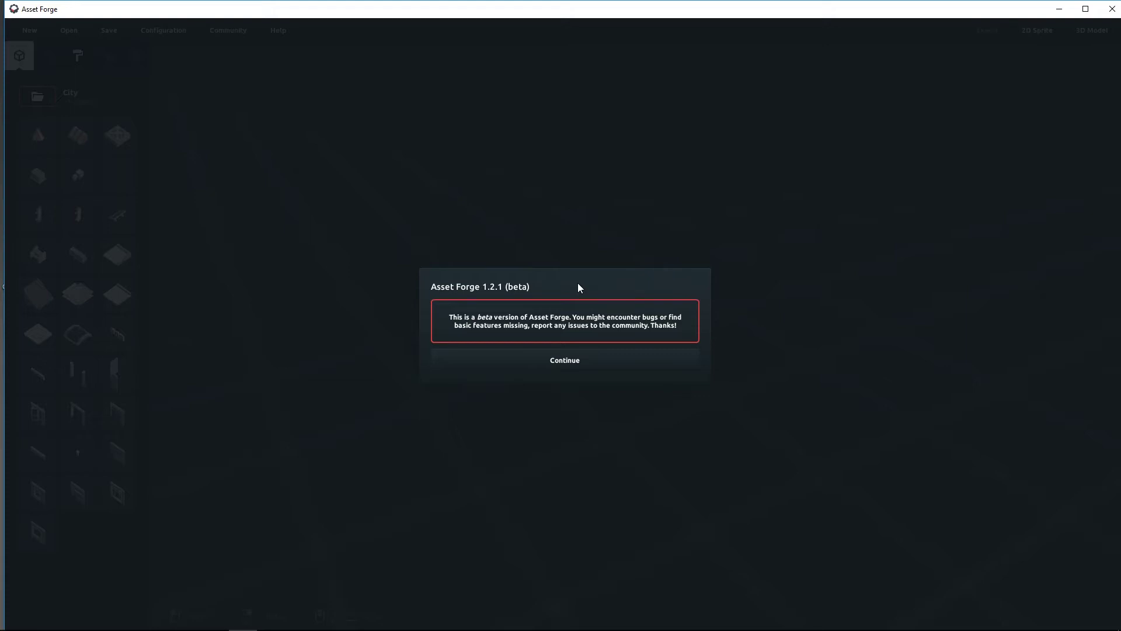
{"action": "left_click", "coordinate": [571, 362]}
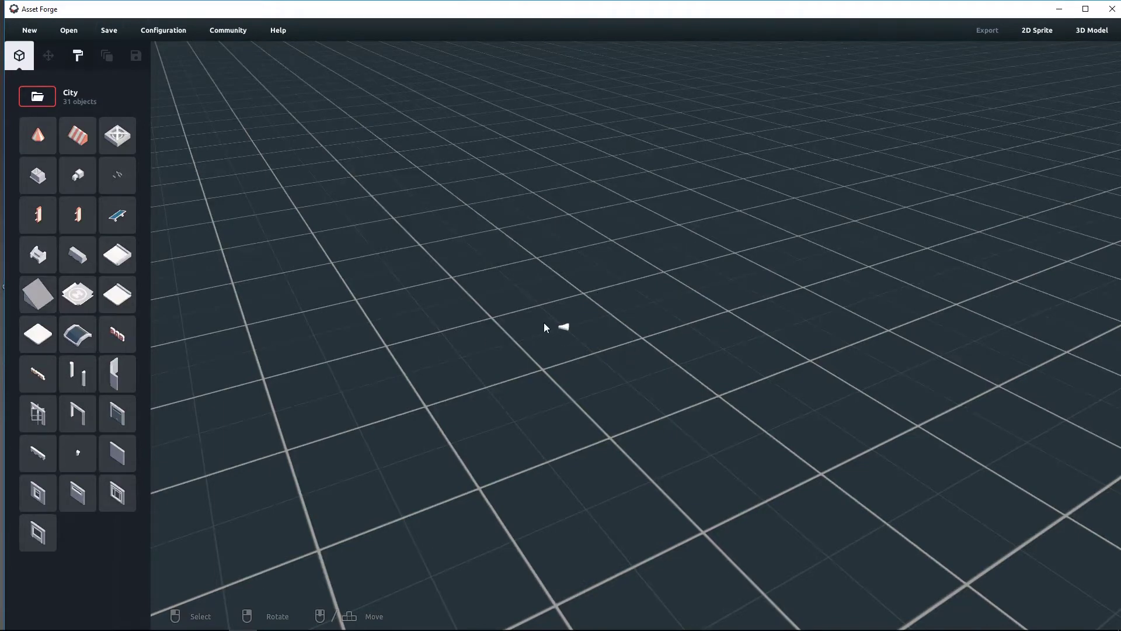
- Look through the available block collections, including City, Aircraft, Vehicles and Castles
{"action": "left_click", "coordinate": [37, 97]}
{"action": "left_click", "coordinate": [46, 100]}
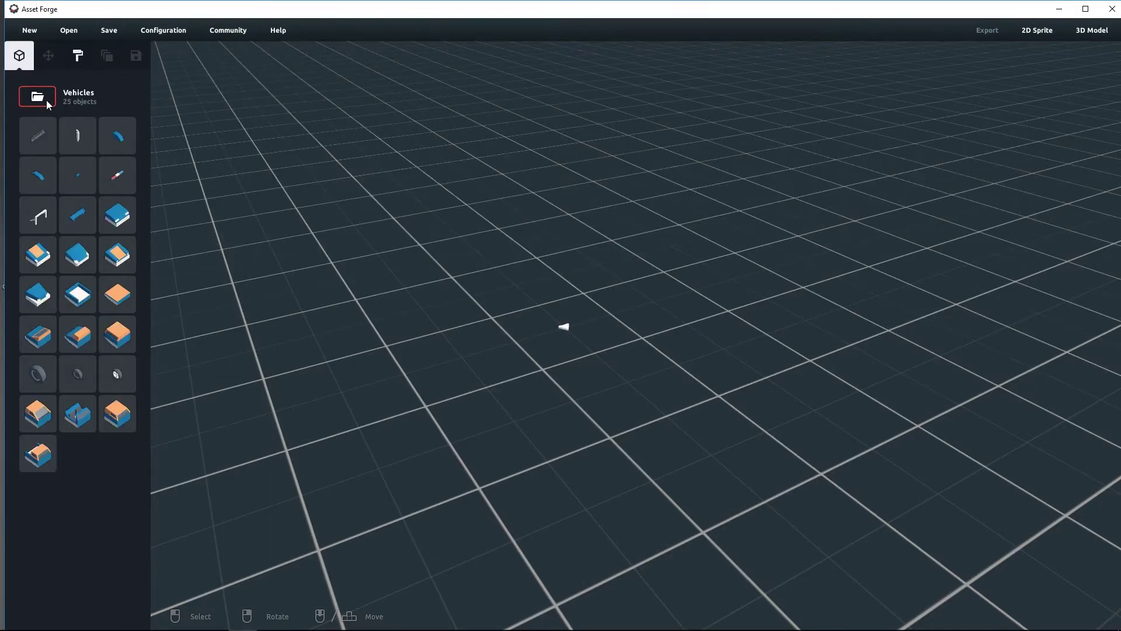
{"action": "left_click", "coordinate": [47, 100]}
{"action": "left_click", "coordinate": [47, 100]}
{"action": "left_click", "coordinate": [47, 100]}
{"action": "left_click", "coordinate": [47, 100]}
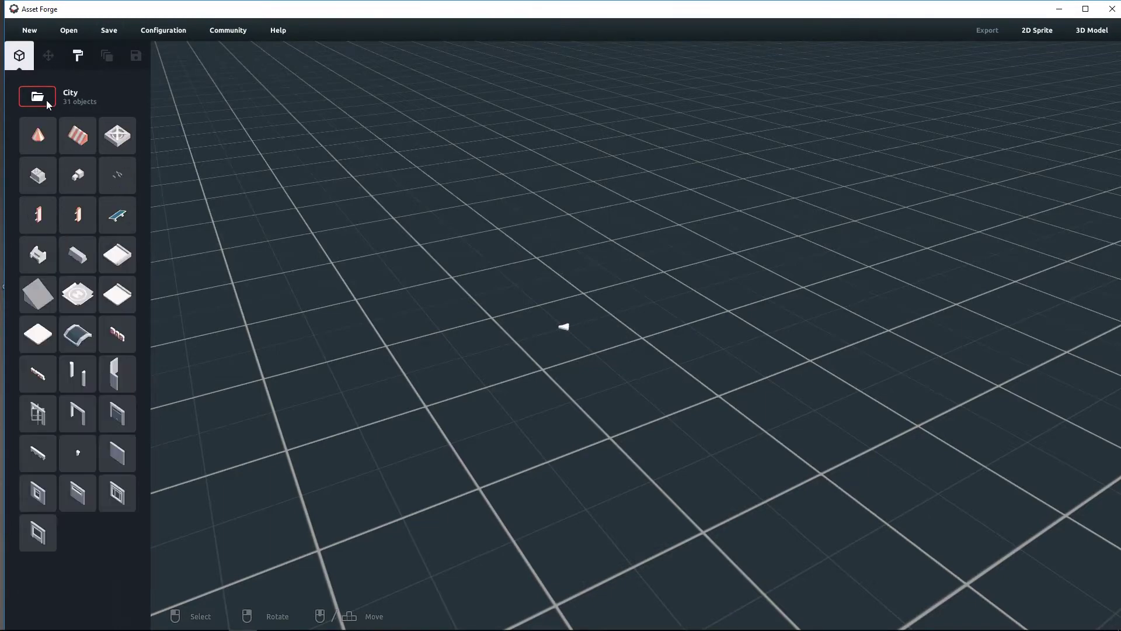
{"action": "left_click", "coordinate": [47, 100]}
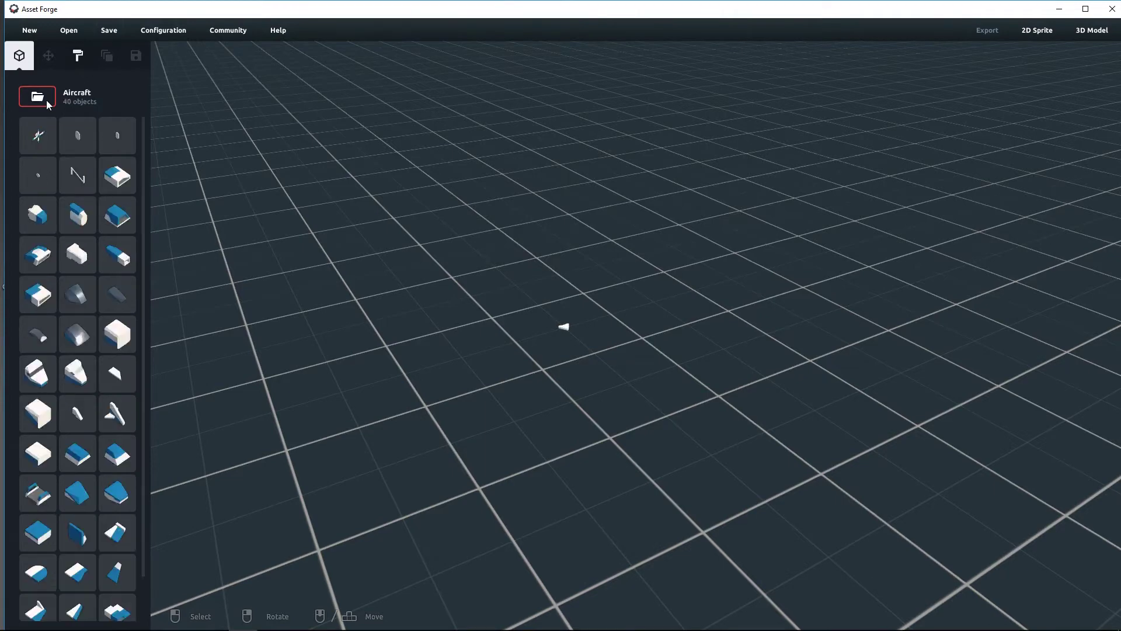
{"action": "left_click", "coordinate": [46, 100]}
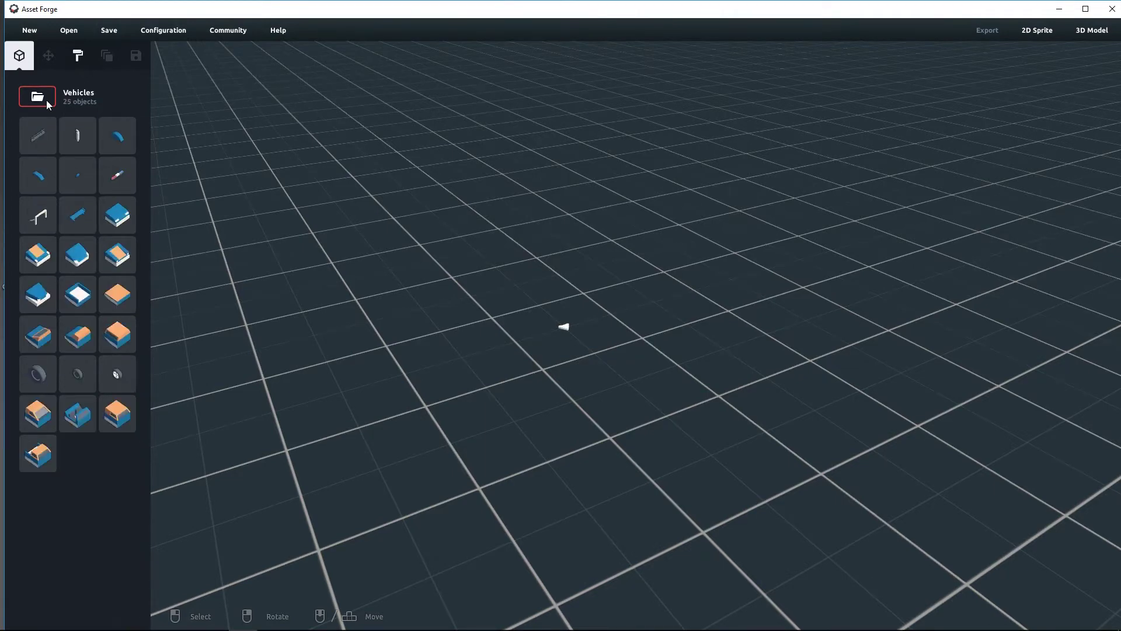
{"action": "left_click", "coordinate": [46, 100]}
{"action": "left_click", "coordinate": [46, 100]}
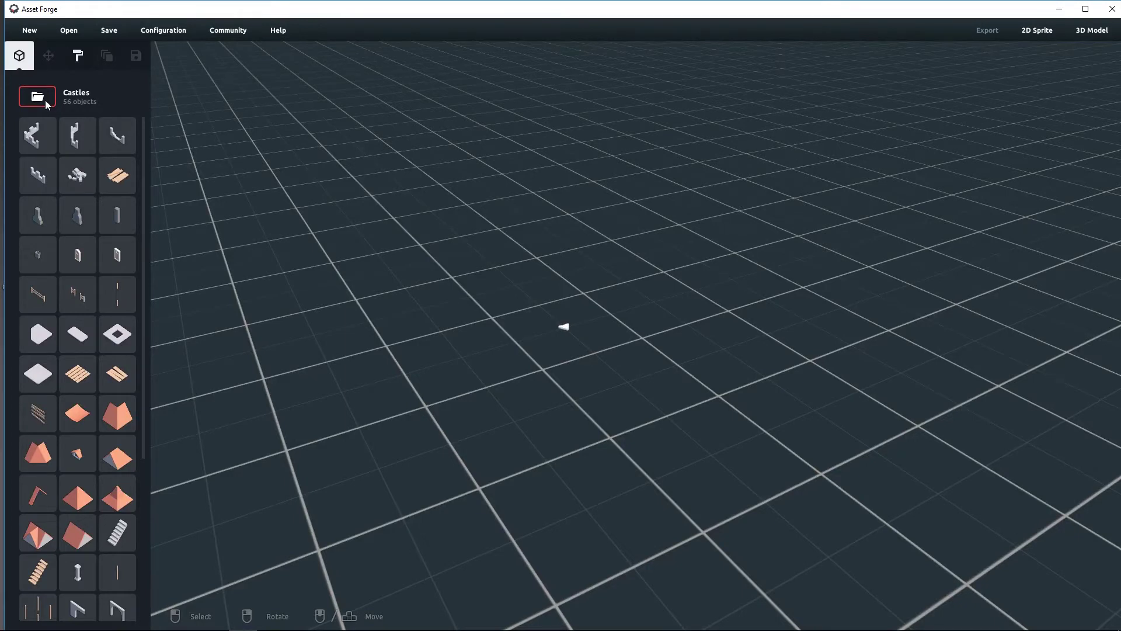
{"action": "left_click", "coordinate": [45, 100]}
{"action": "left_click", "coordinate": [45, 100]}
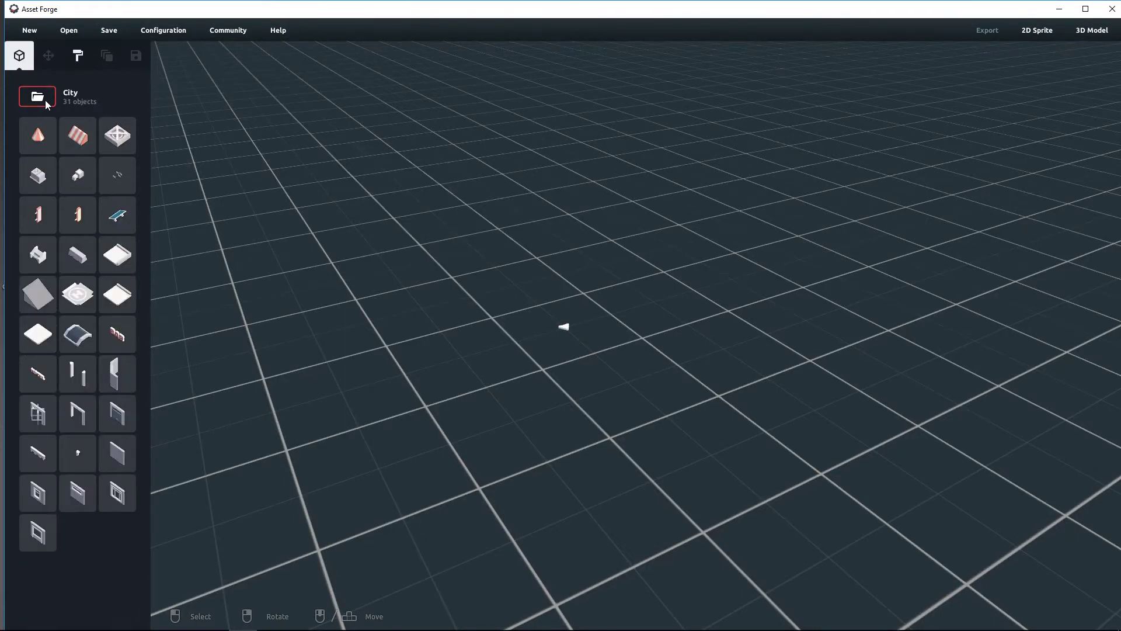
- From the Aircraft collection, place the tapered blue-and-white hull block on the grid and a square hull block flush against its wide end
{"action": "left_click", "coordinate": [45, 100]}
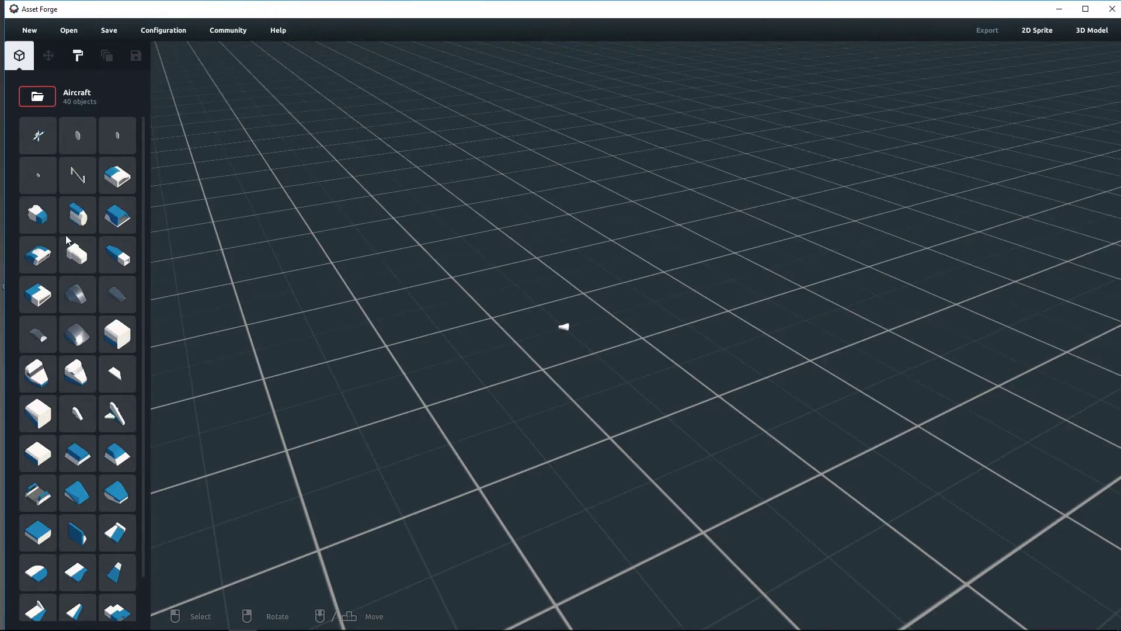
{"action": "left_click", "coordinate": [116, 496]}
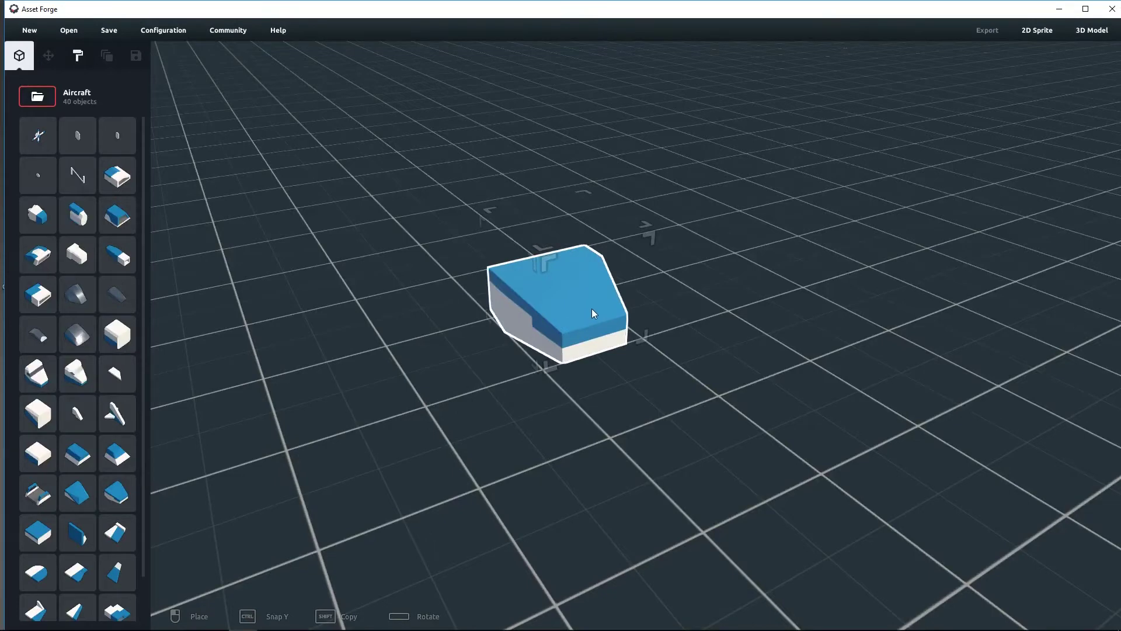
{"action": "left_click", "coordinate": [591, 308]}
{"action": "left_click_drag", "start_coordinate": [143, 478], "coordinate": [147, 521]}
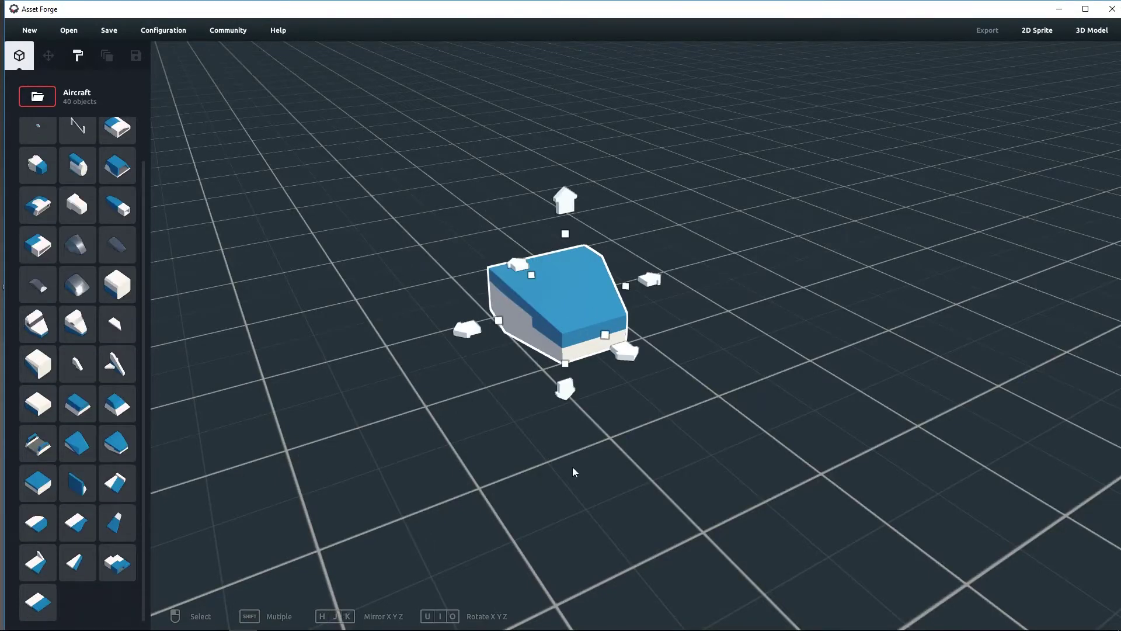
{"action": "right_click_drag", "start_coordinate": [783, 391], "coordinate": [605, 383]}
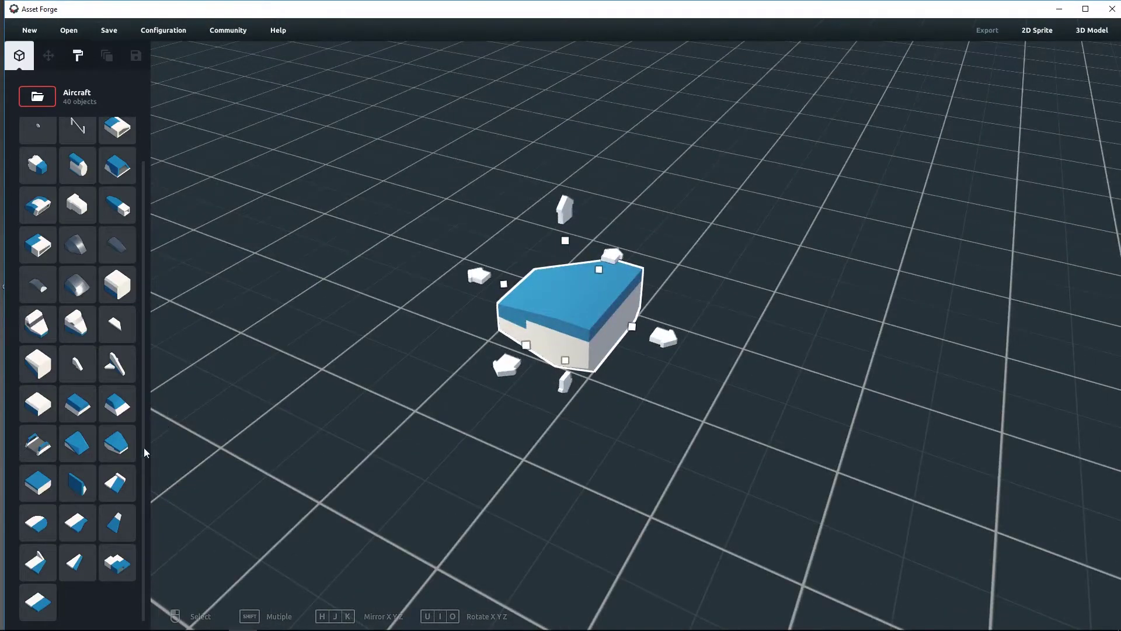
{"action": "left_click", "coordinate": [38, 482]}
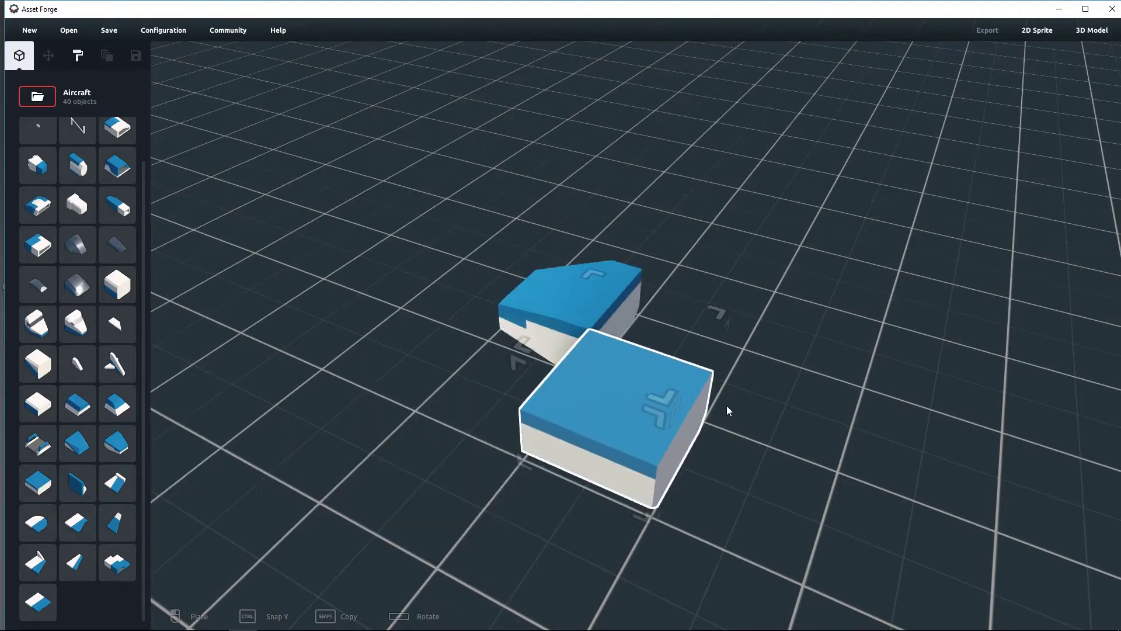
{"action": "left_click", "coordinate": [650, 362]}
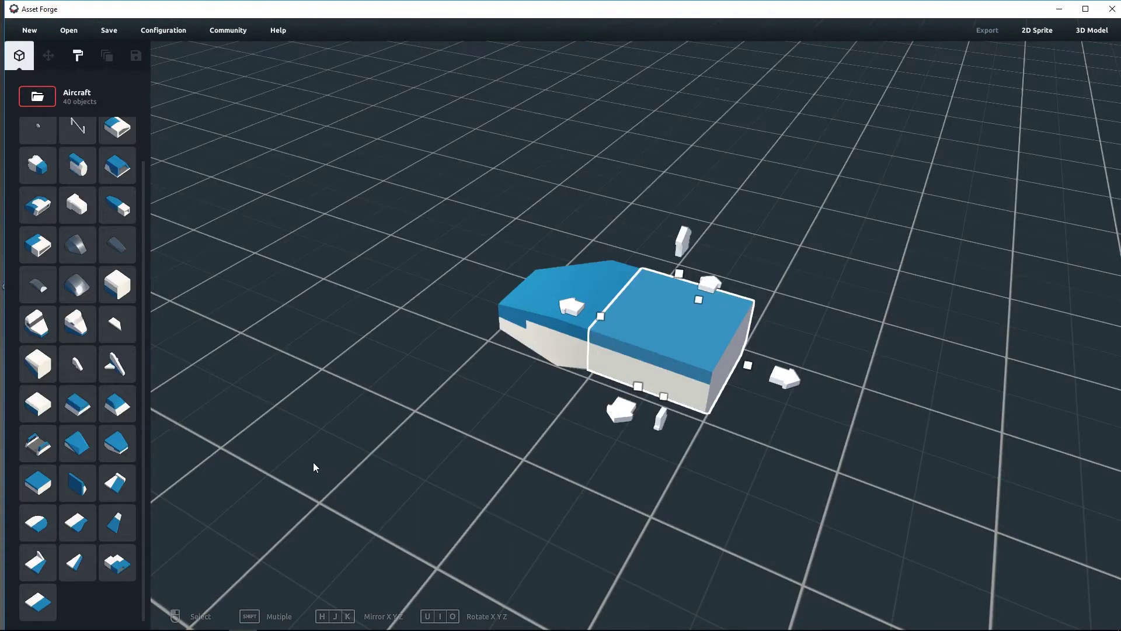
- Place the dark grey tapered nose block against the narrow front end of the hull
{"action": "right_click_drag", "start_coordinate": [313, 465], "coordinate": [424, 467]}
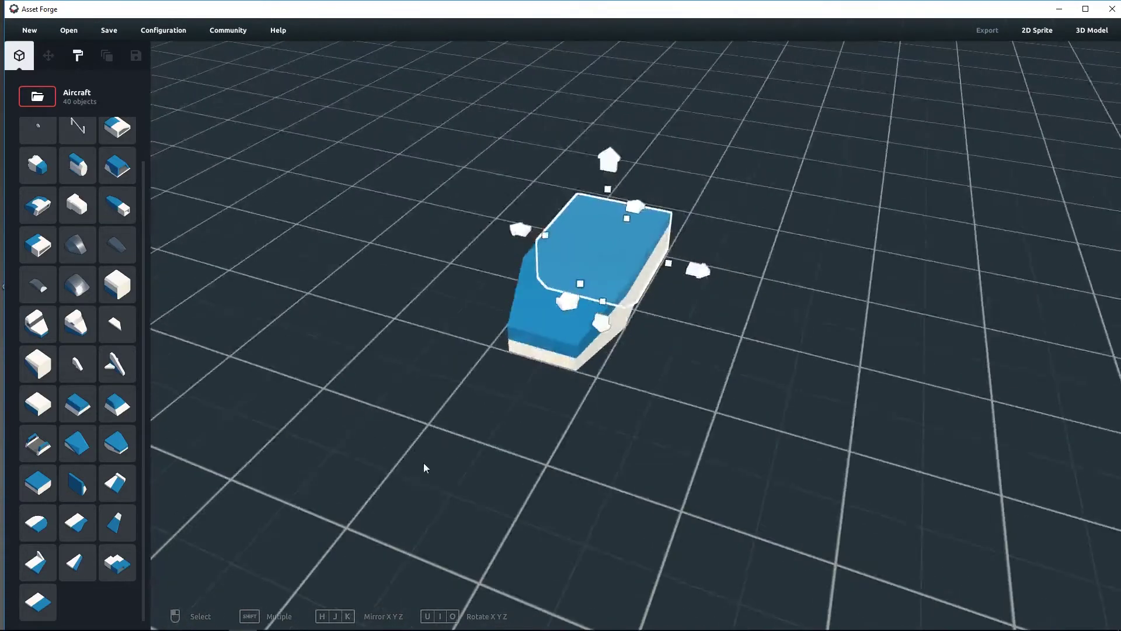
{"action": "left_click", "coordinate": [115, 244]}
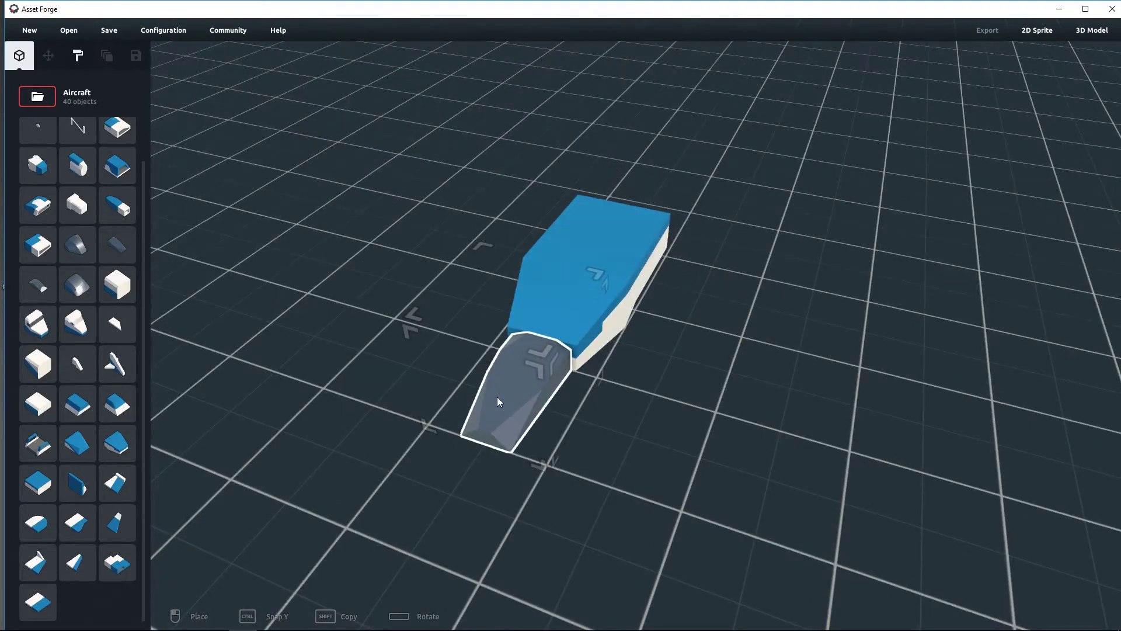
{"action": "left_click", "coordinate": [497, 396]}
- Place an octagonal engine block beside the square hull block and move it 0.8 toward the hull
{"action": "right_click_drag", "start_coordinate": [650, 397], "coordinate": [898, 383]}
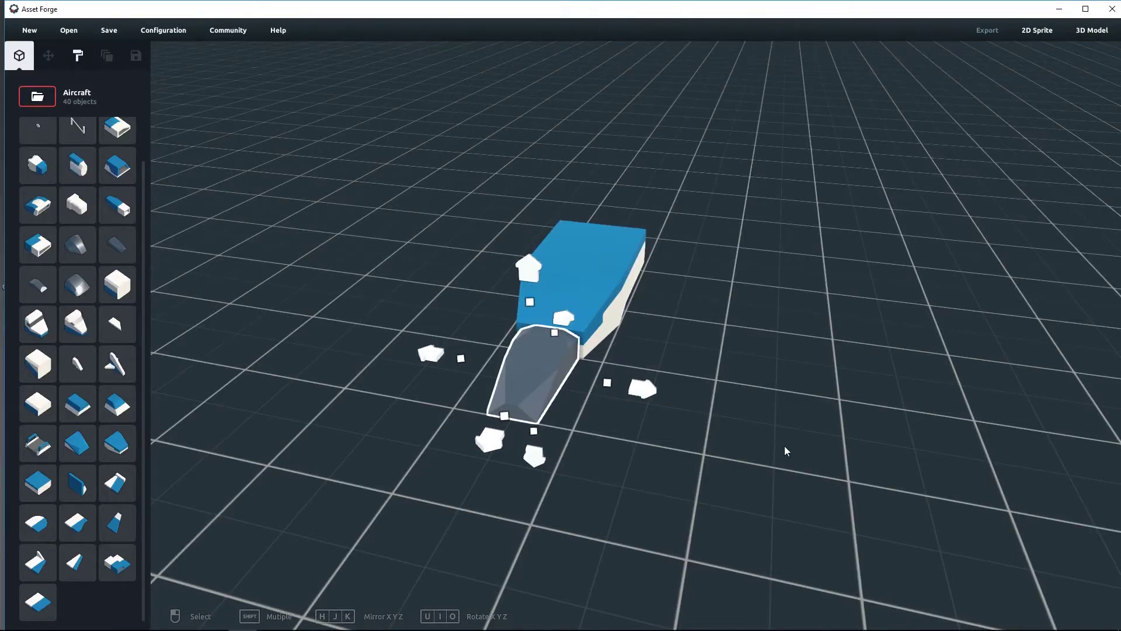
{"action": "right_click_drag", "start_coordinate": [785, 449], "coordinate": [735, 438]}
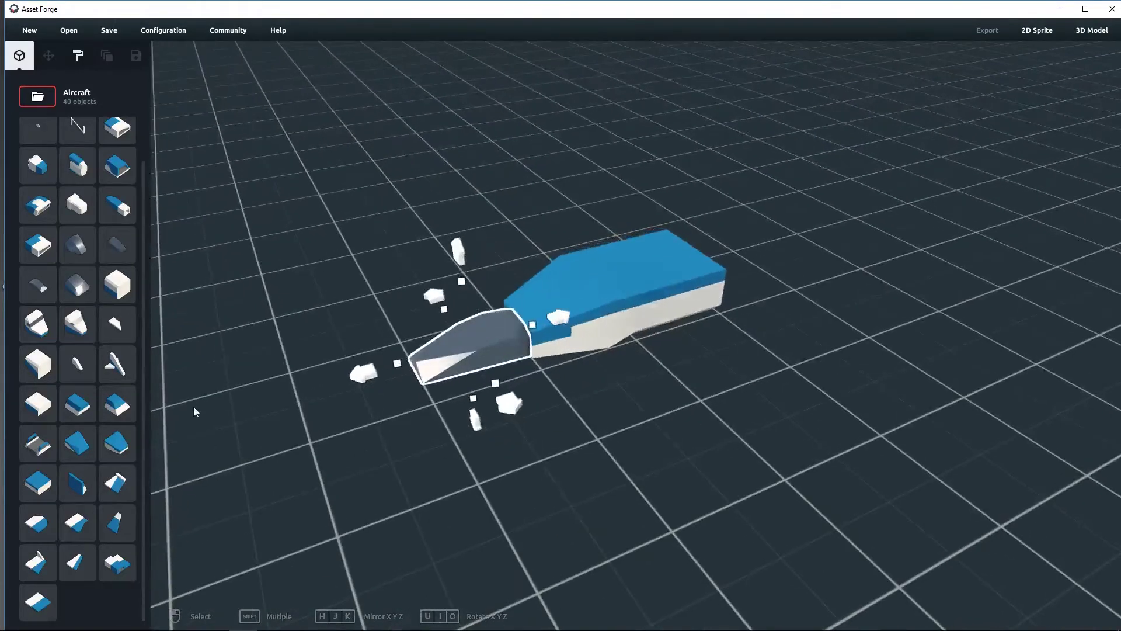
{"action": "left_click", "coordinate": [79, 163]}
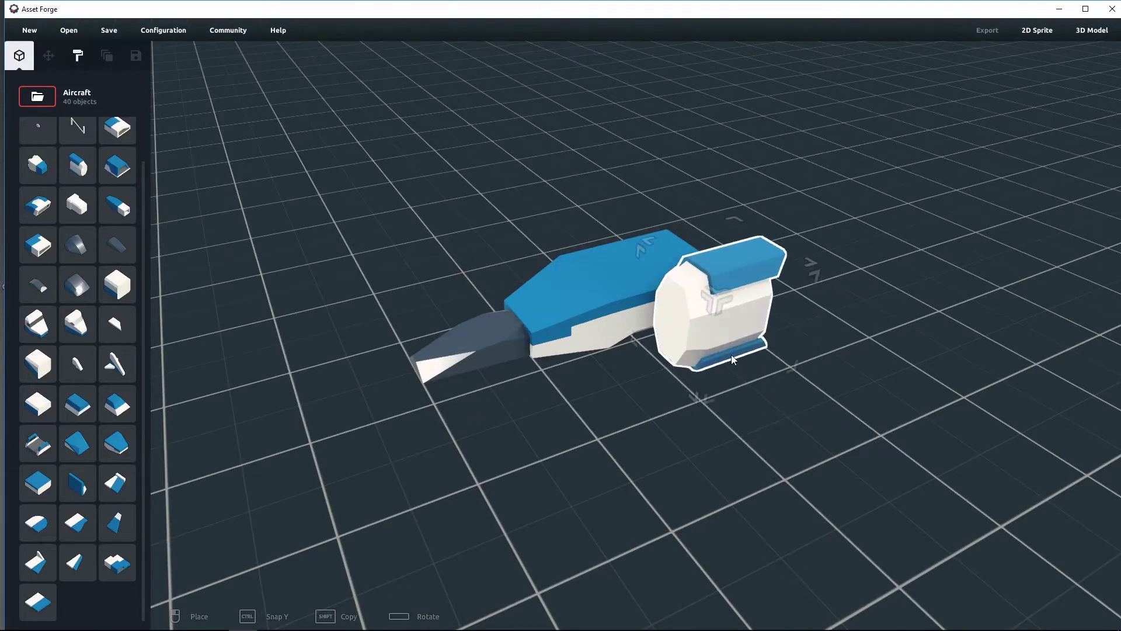
{"action": "left_click", "coordinate": [729, 353]}
{"action": "right_click_drag", "start_coordinate": [944, 360], "coordinate": [818, 370]}
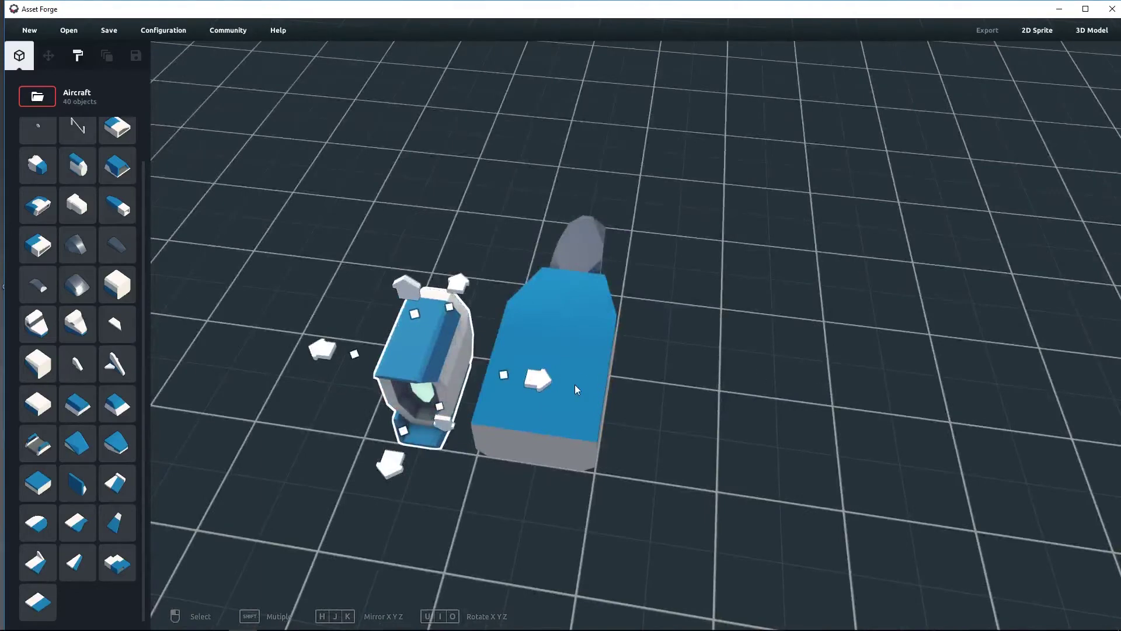
{"action": "left_click_drag", "start_coordinate": [538, 380], "coordinate": [562, 384]}
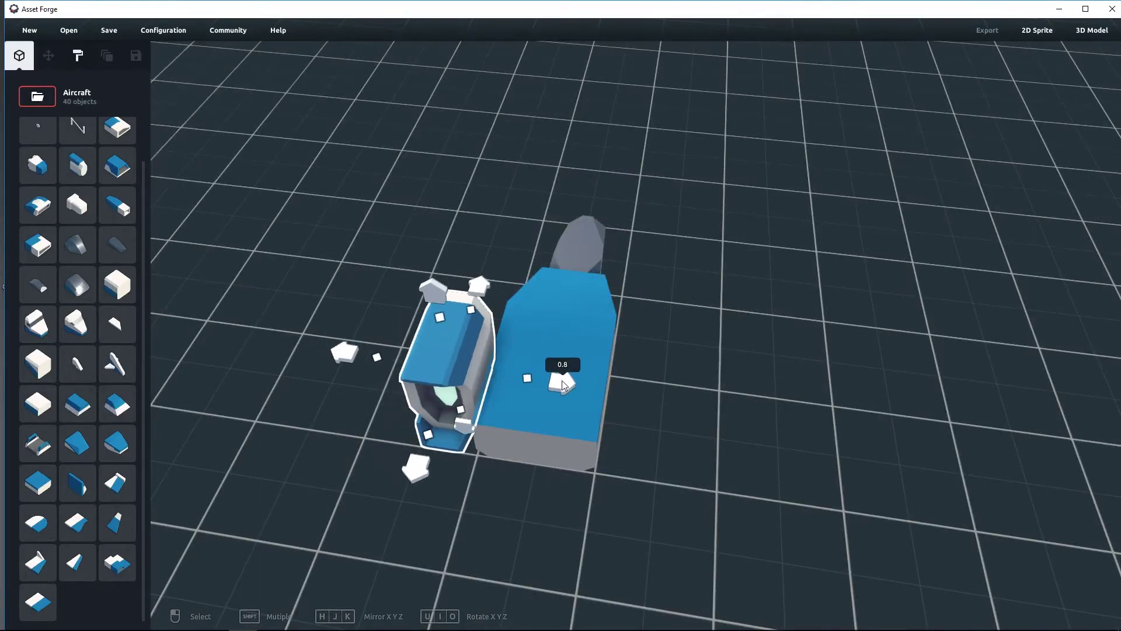
- Place a second octagonal engine block on the opposite side of the hull
{"action": "right_click_drag", "start_coordinate": [601, 388], "coordinate": [725, 393]}
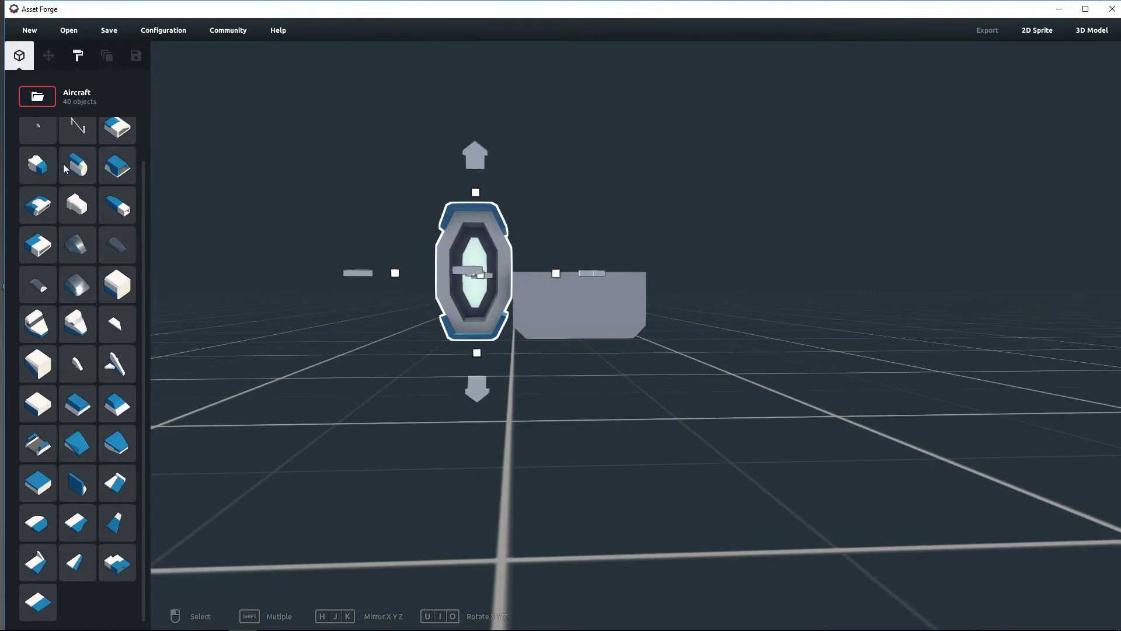
{"action": "scroll", "coordinate": [74, 219], "scroll_direction": "up", "scroll_amount": 1}
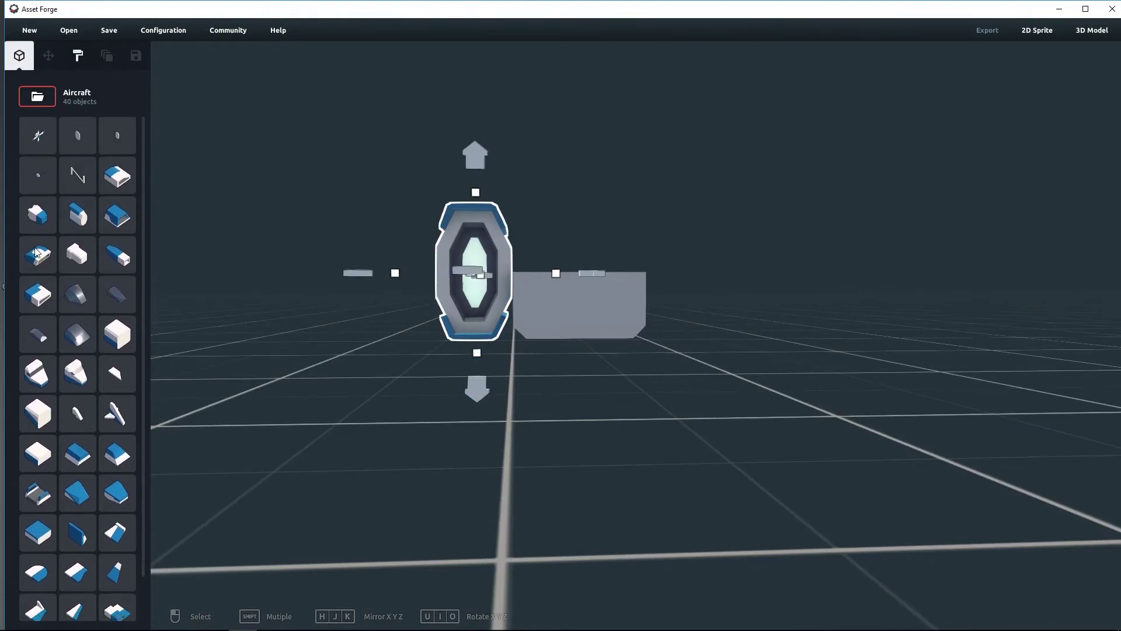
{"action": "left_click", "coordinate": [74, 219]}
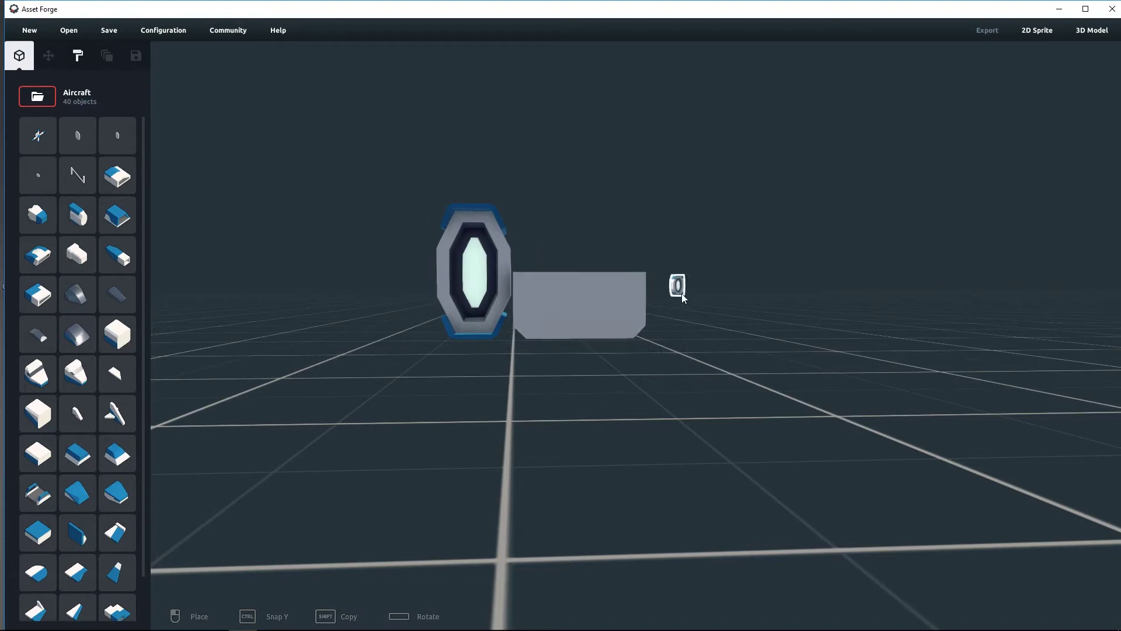
{"action": "left_click", "coordinate": [695, 344]}
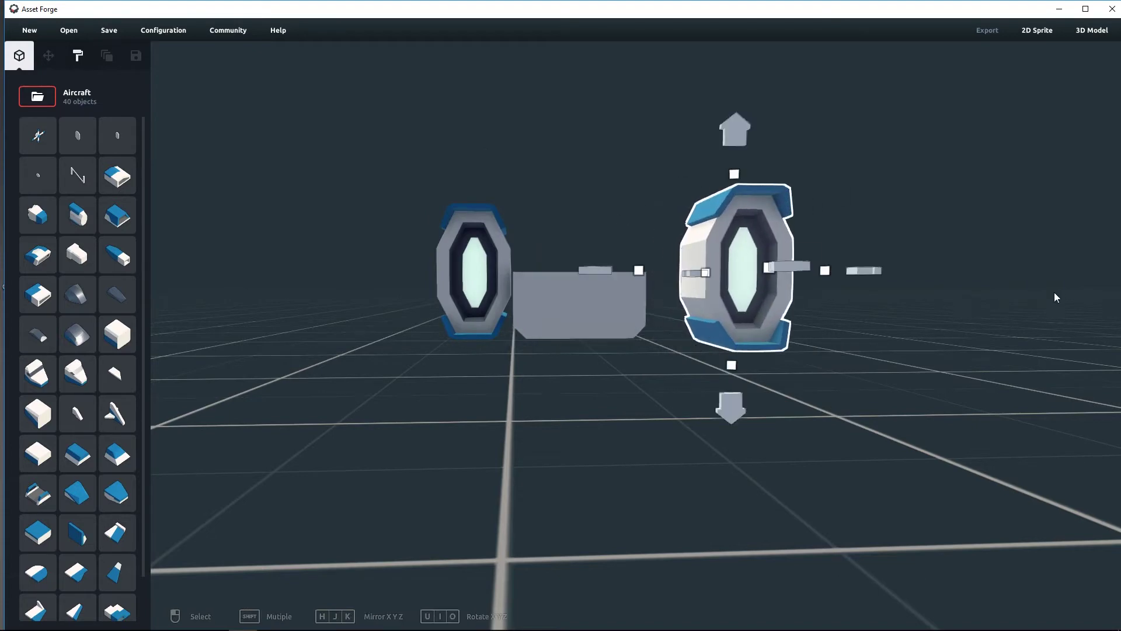
- Slide the second engine along the hull's length so that it sits near the rear end
{"action": "right_click_drag", "start_coordinate": [1054, 292], "coordinate": [942, 352]}
{"action": "left_click_drag", "start_coordinate": [425, 371], "coordinate": [560, 383]}
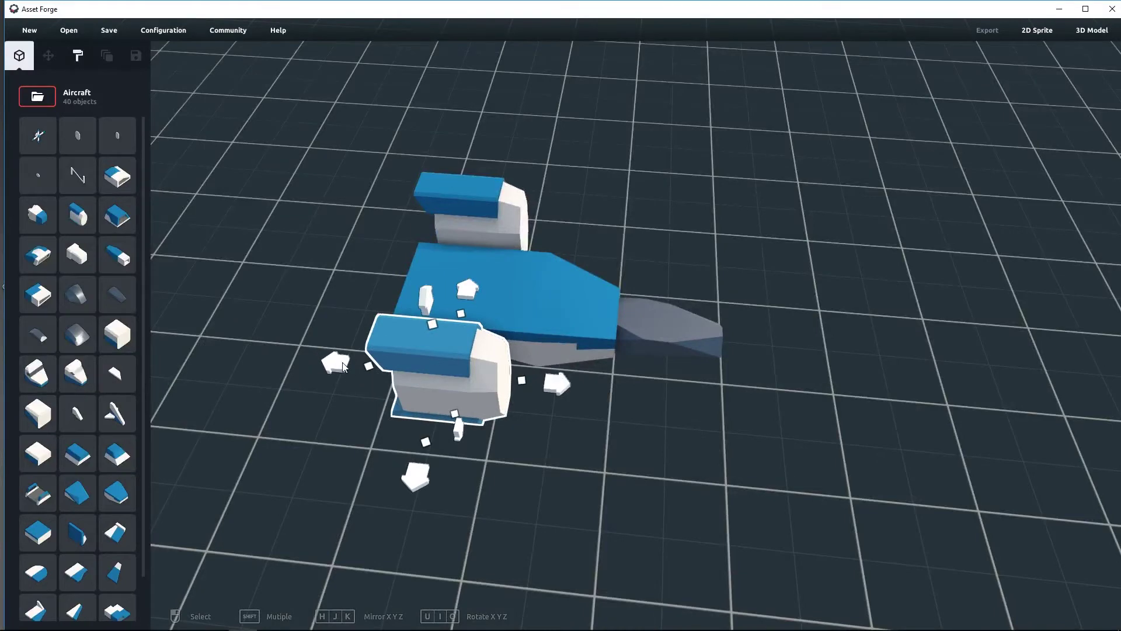
{"action": "left_click_drag", "start_coordinate": [336, 362], "coordinate": [312, 359]}
{"action": "left_click_drag", "start_coordinate": [532, 386], "coordinate": [489, 386]}
- Slide the first engine backward so that it extends past the rear of the hull
{"action": "right_click_drag", "start_coordinate": [504, 444], "coordinate": [721, 442]}
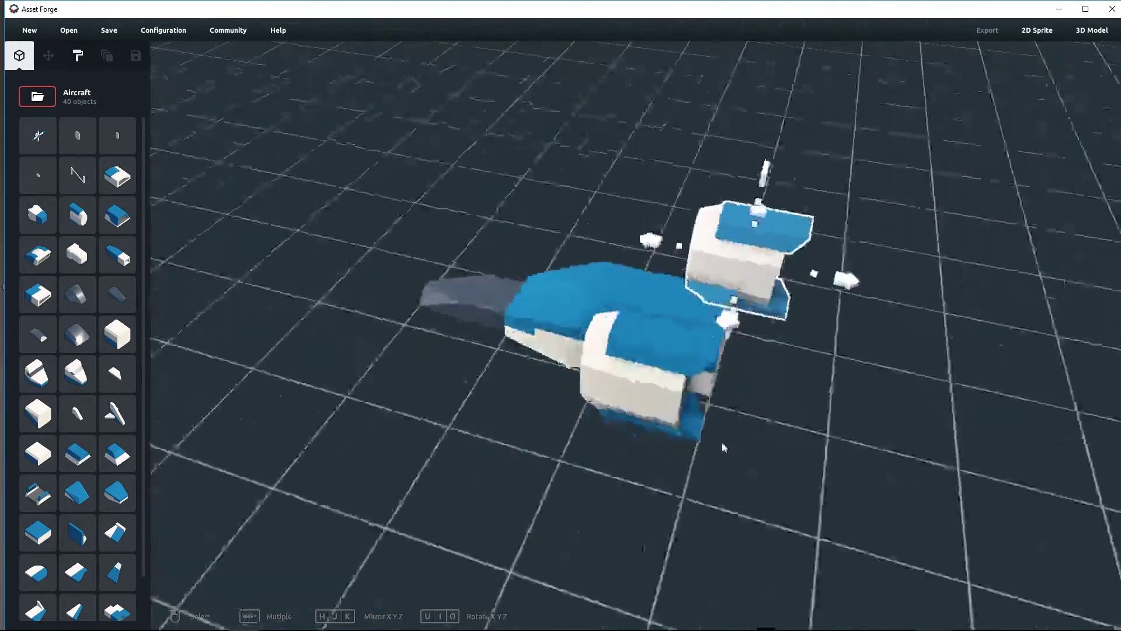
{"action": "left_click", "coordinate": [638, 390]}
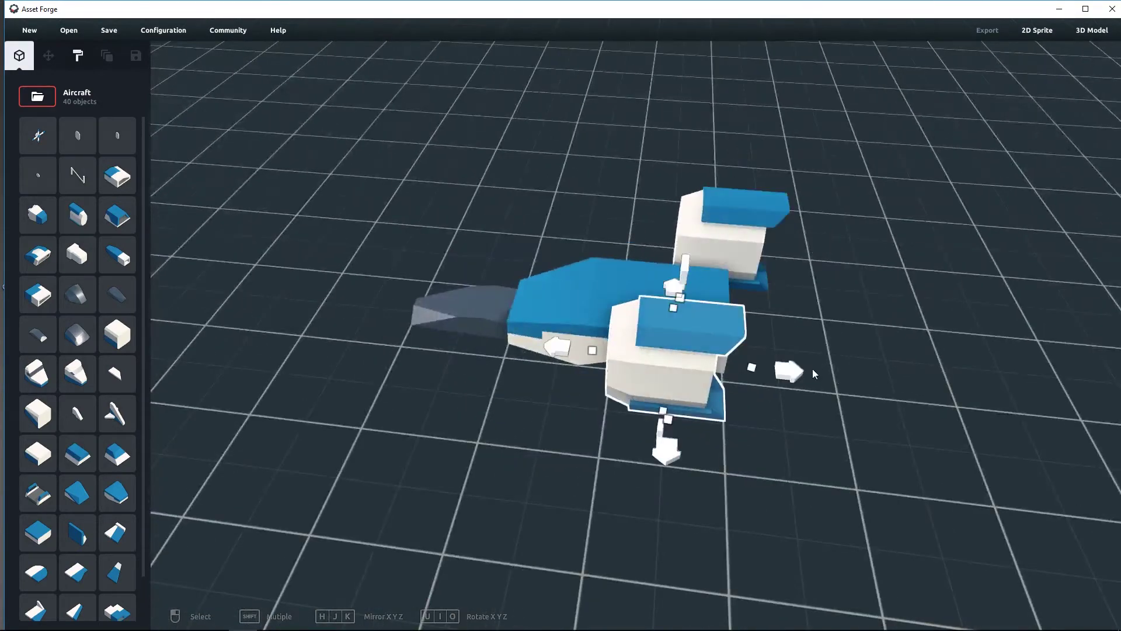
{"action": "left_click_drag", "start_coordinate": [815, 372], "coordinate": [835, 382]}
{"action": "right_click_drag", "start_coordinate": [835, 383], "coordinate": [787, 425]}
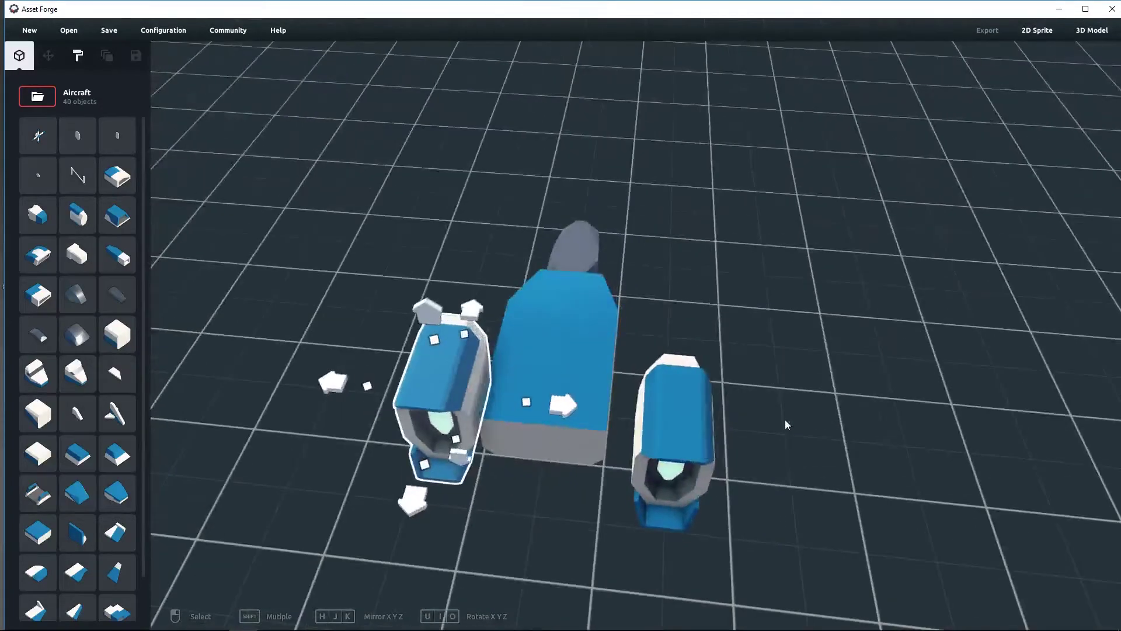
- Move the right engine inward against the hull at -0.8, and shift the left engine slightly backward with its sideways position at 0.8
{"action": "left_click", "coordinate": [680, 430]}
{"action": "left_click_drag", "start_coordinate": [794, 448], "coordinate": [777, 450]}
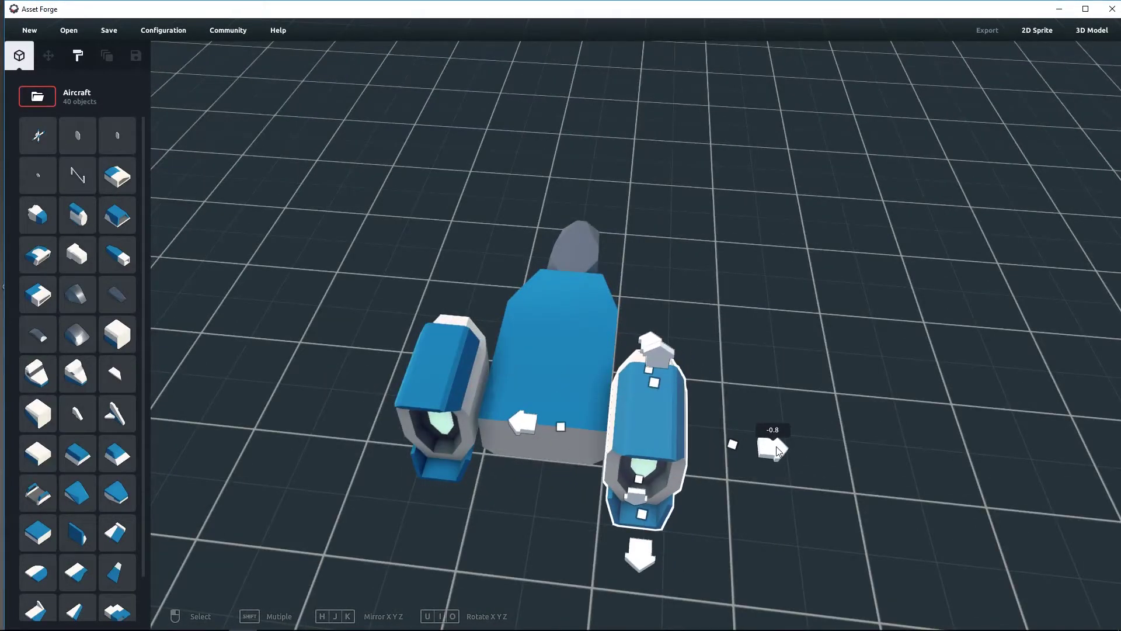
{"action": "left_click", "coordinate": [454, 398]}
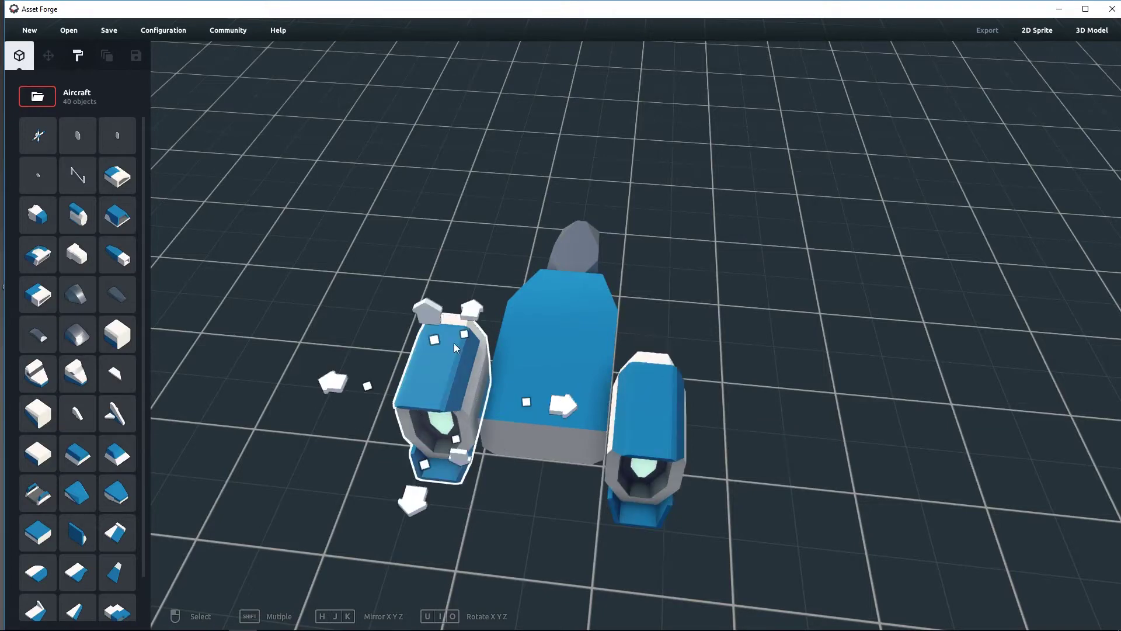
{"action": "left_click_drag", "start_coordinate": [470, 313], "coordinate": [472, 328]}
{"action": "left_click", "coordinate": [567, 420]}
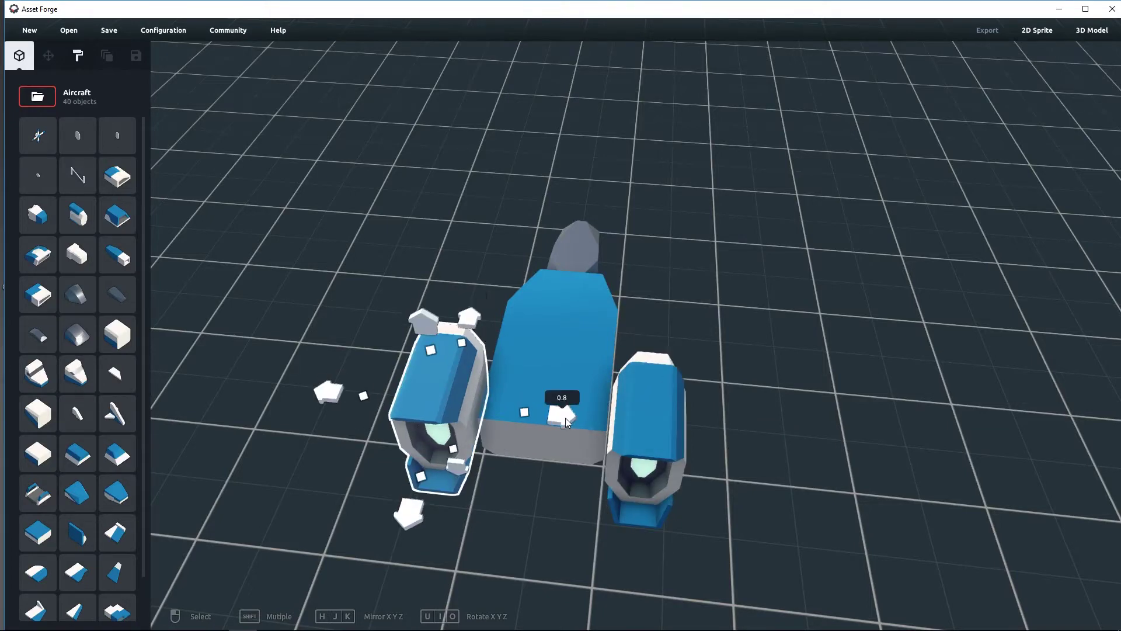
{"action": "left_click_drag", "start_coordinate": [568, 418], "coordinate": [574, 423]}
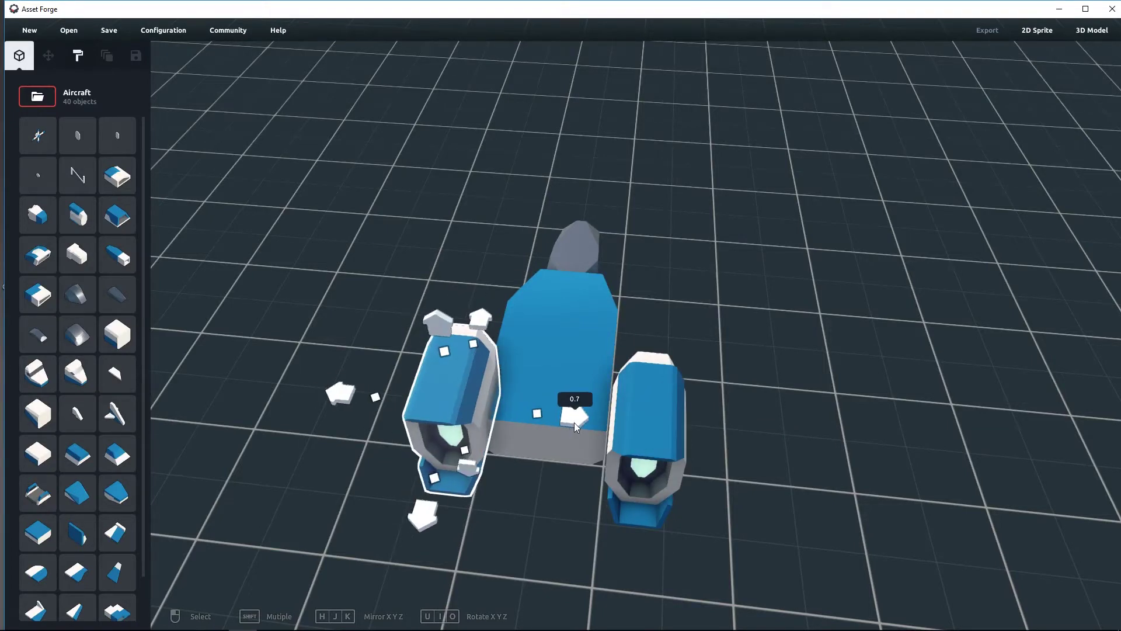
{"action": "right_click_drag", "start_coordinate": [558, 474], "coordinate": [569, 449]}
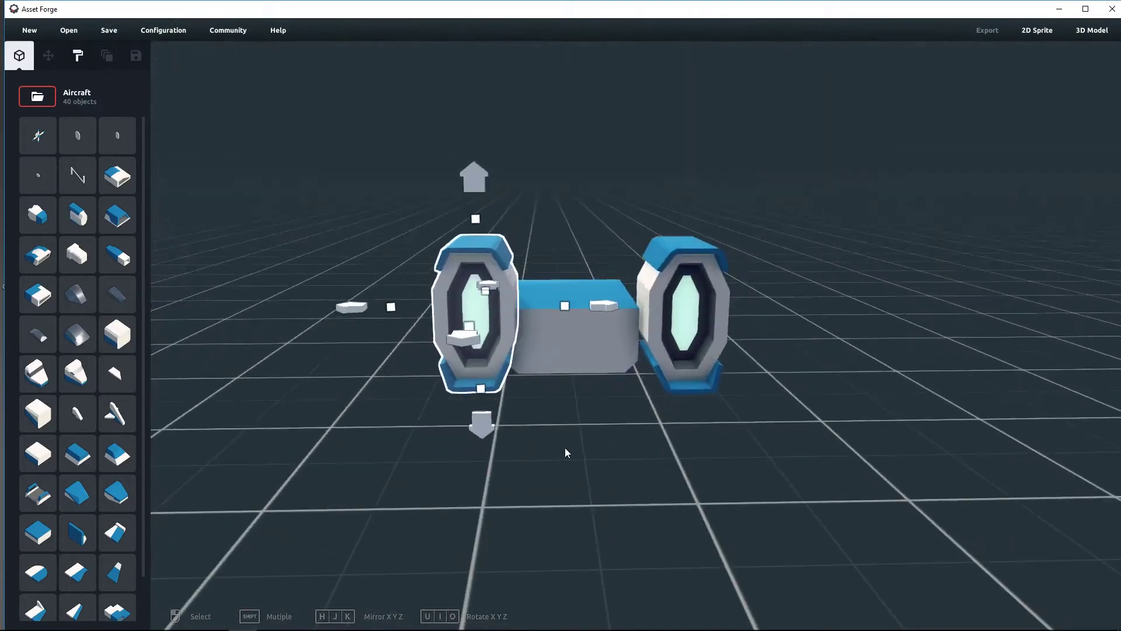
{"action": "left_click_drag", "start_coordinate": [343, 308], "coordinate": [331, 304]}
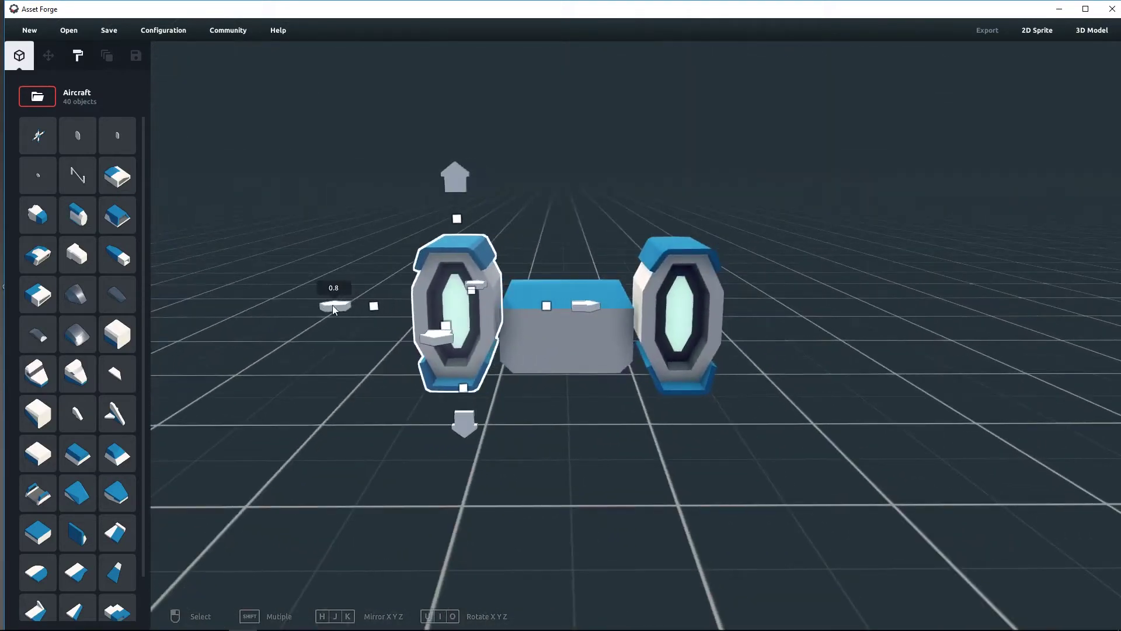
- Keep the right engine at -0.8 sideways and slide it along the hull's length to line up with the left engine
{"action": "right_click_drag", "start_coordinate": [773, 345], "coordinate": [769, 413]}
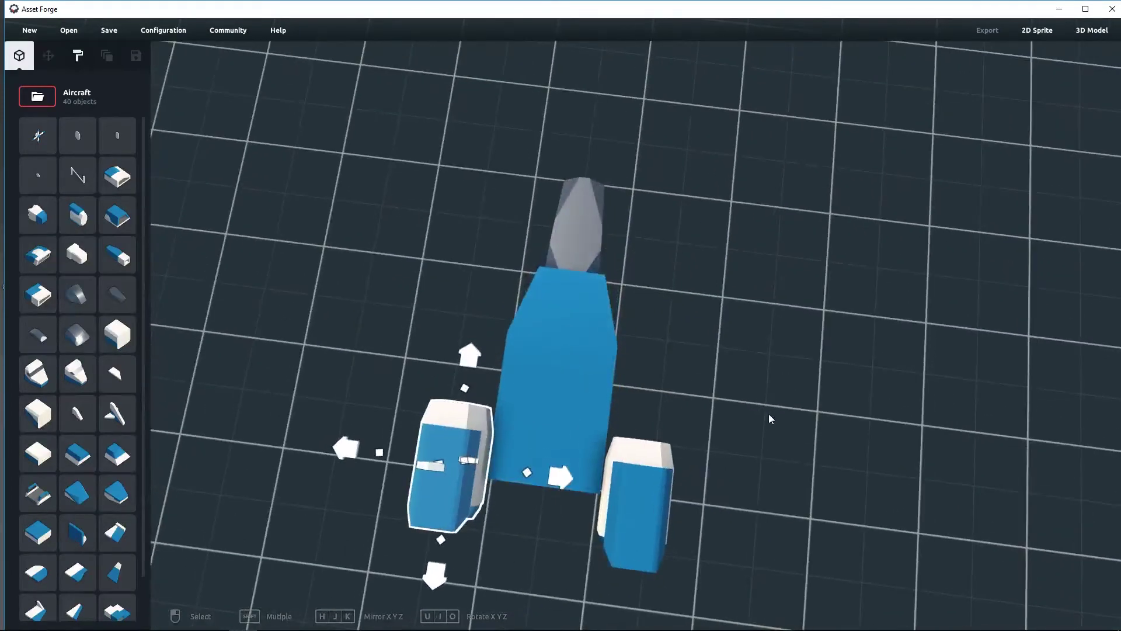
{"action": "scroll", "coordinate": [770, 410], "scroll_direction": "down", "scroll_amount": 3}
{"action": "left_click", "coordinate": [634, 461]}
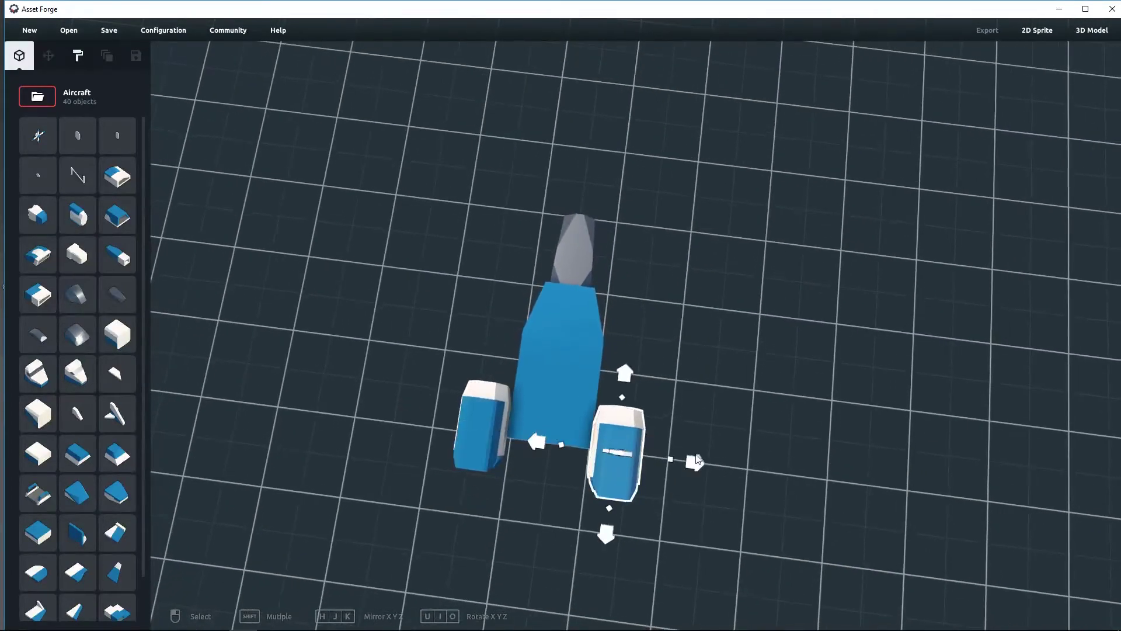
{"action": "mouse_move", "coordinate": [694, 461]}
{"action": "left_click_drag", "start_coordinate": [696, 462], "coordinate": [694, 462]}
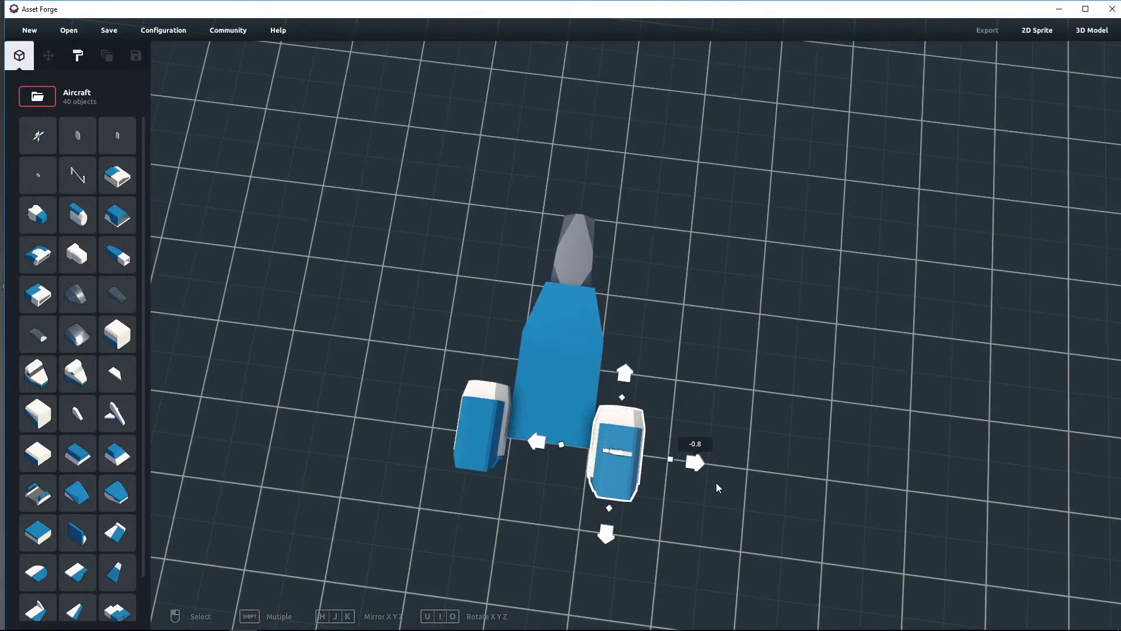
{"action": "right_click_drag", "start_coordinate": [718, 483], "coordinate": [800, 481]}
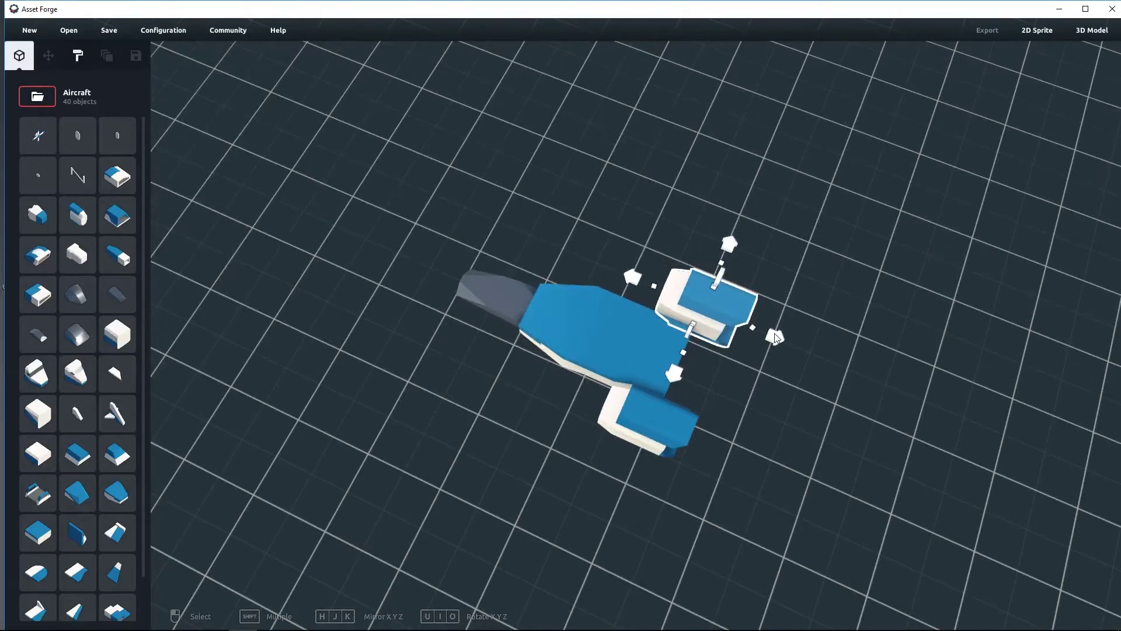
{"action": "left_click_drag", "start_coordinate": [774, 337], "coordinate": [777, 377]}
- Select both engines and lower them together to a height of 0.1 so they are centred on the hull
{"action": "right_click_drag", "start_coordinate": [778, 379], "coordinate": [752, 326]}
{"action": "left_click", "coordinate": [483, 306]}
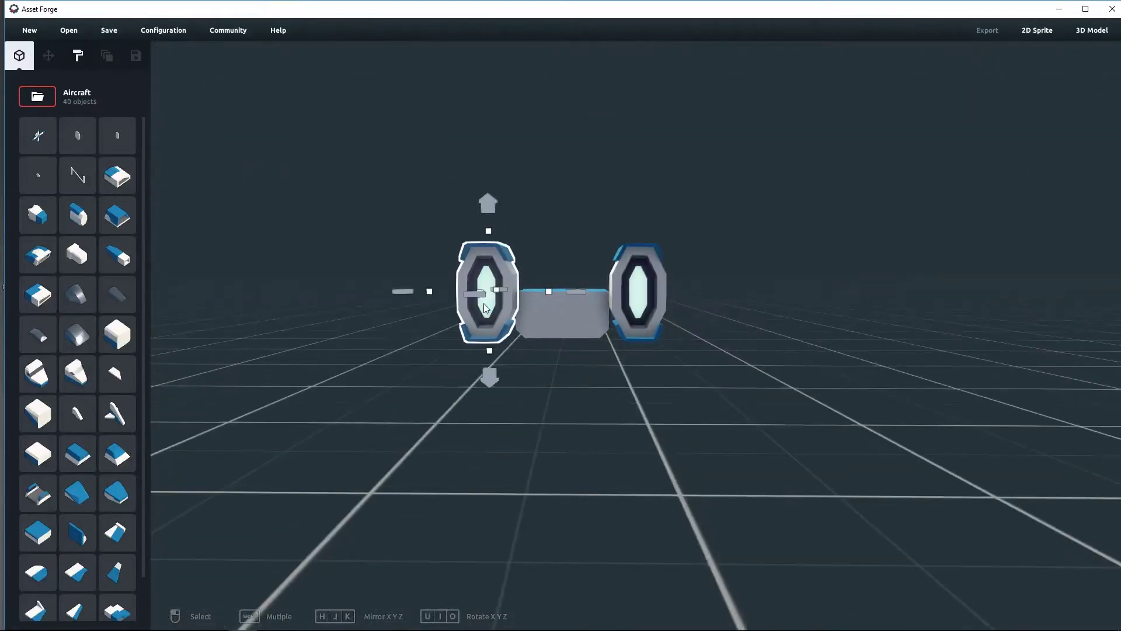
{"action": "left_click", "coordinate": [636, 303], "text": "shift"}
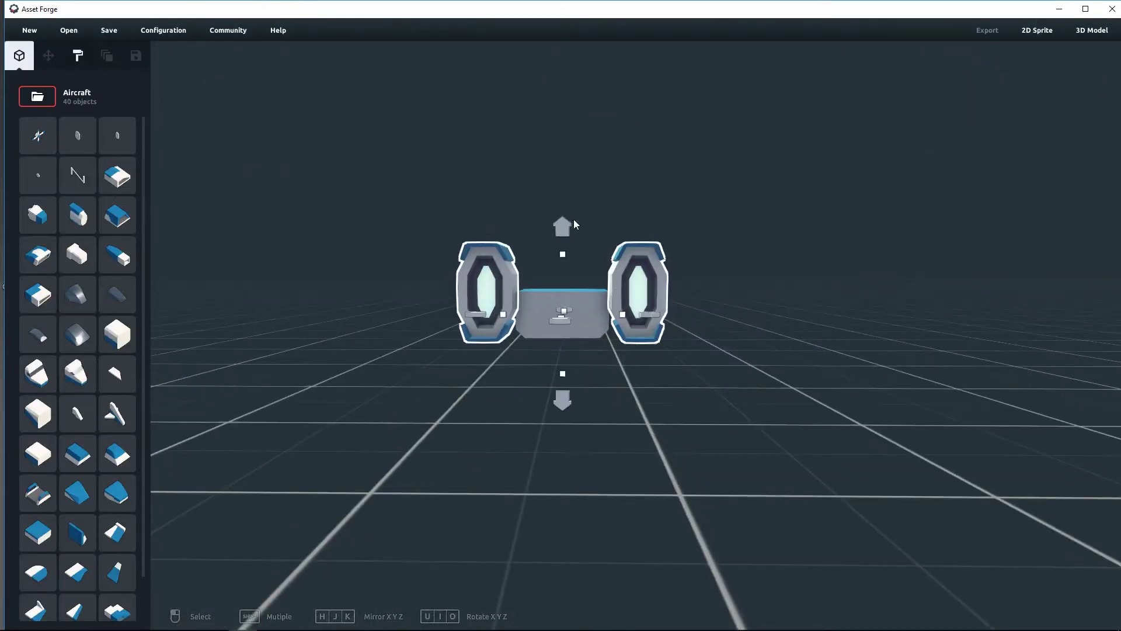
{"action": "mouse_move", "coordinate": [562, 229]}
{"action": "left_mouse_down"}
{"action": "mouse_move", "coordinate": [563, 257]}
{"action": "mouse_move", "coordinate": [562, 246]}
{"action": "left_mouse_up"}
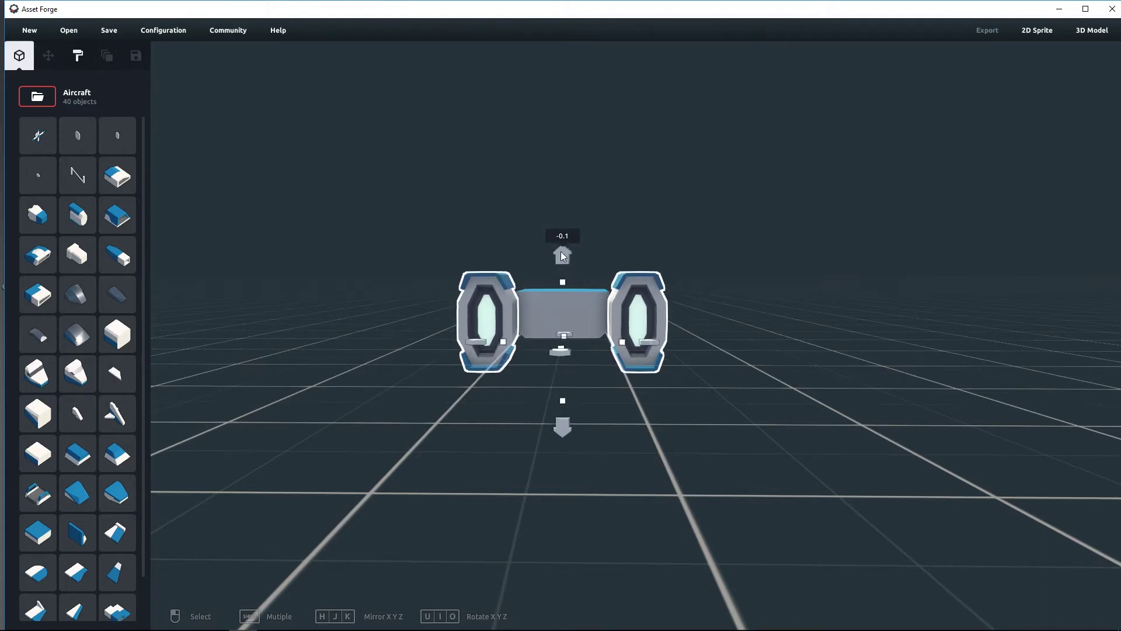
{"action": "left_click", "coordinate": [559, 252]}
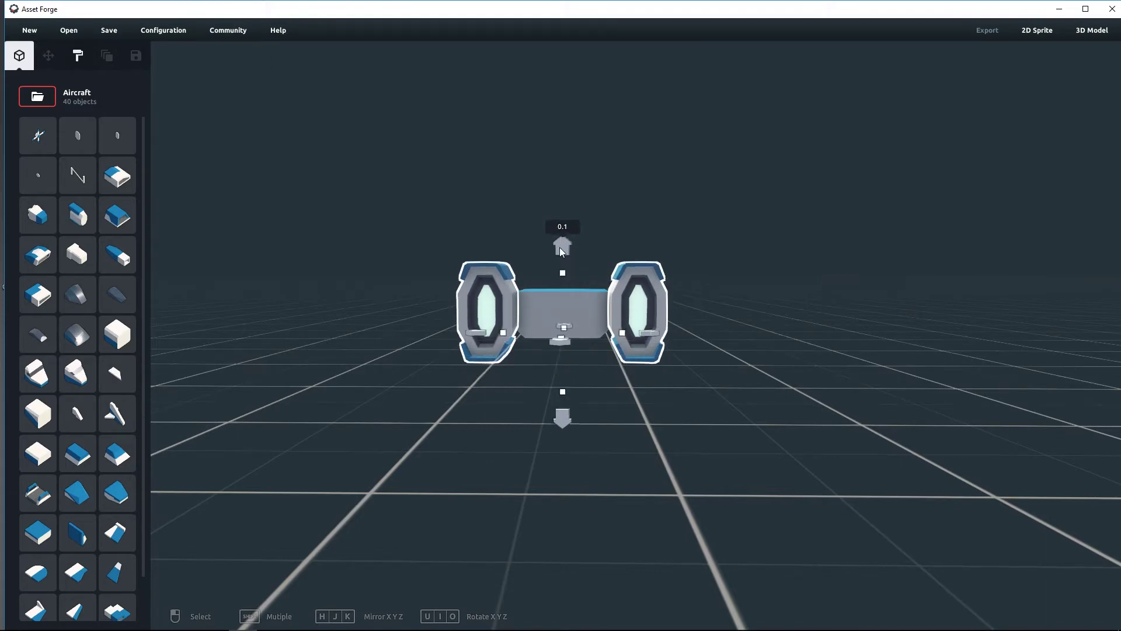
{"action": "right_click_drag", "start_coordinate": [796, 313], "coordinate": [478, 409]}
{"action": "left_click", "coordinate": [459, 454]}
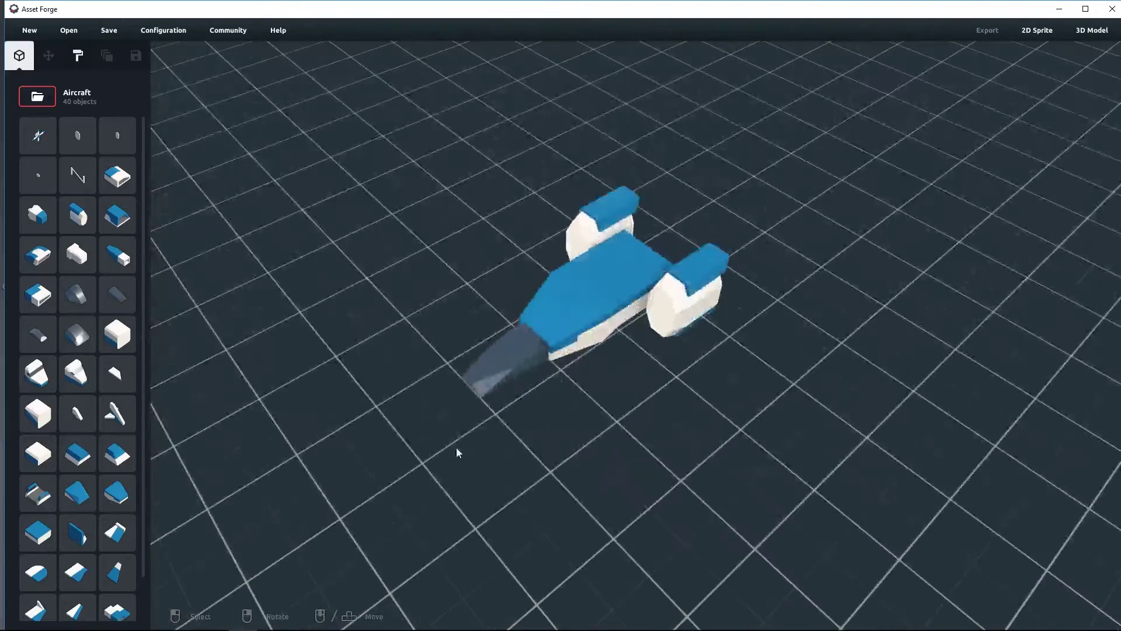
- Place a tapered blue-and-white wing block on the grid beside the left engine
{"action": "scroll", "coordinate": [143, 398], "scroll_direction": "down", "scroll_amount": 1}
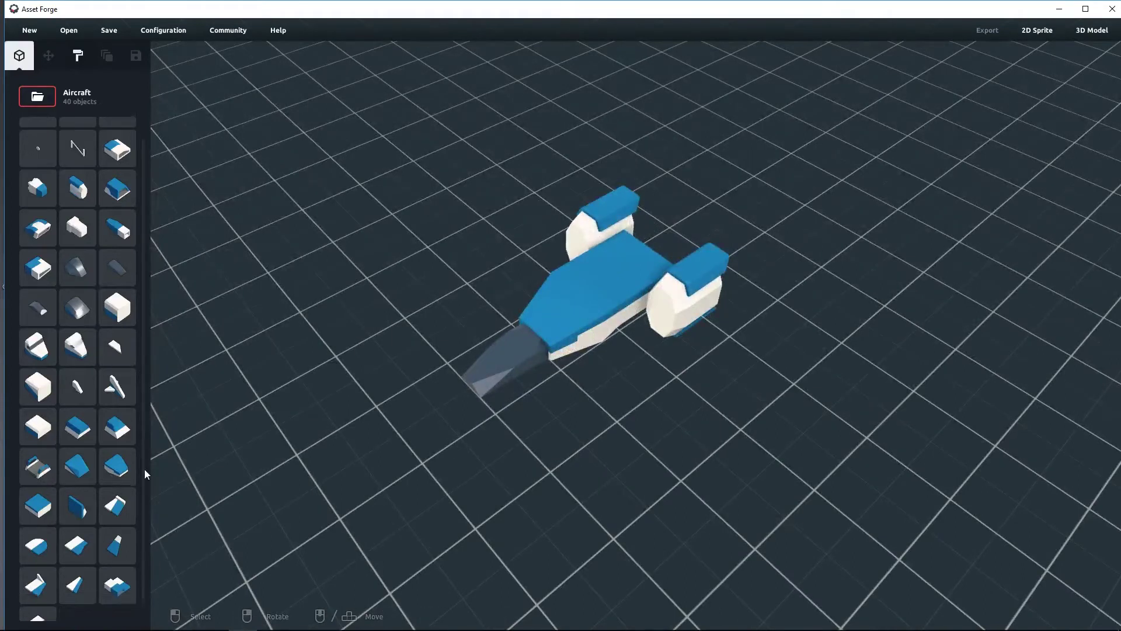
{"action": "left_click", "coordinate": [116, 511]}
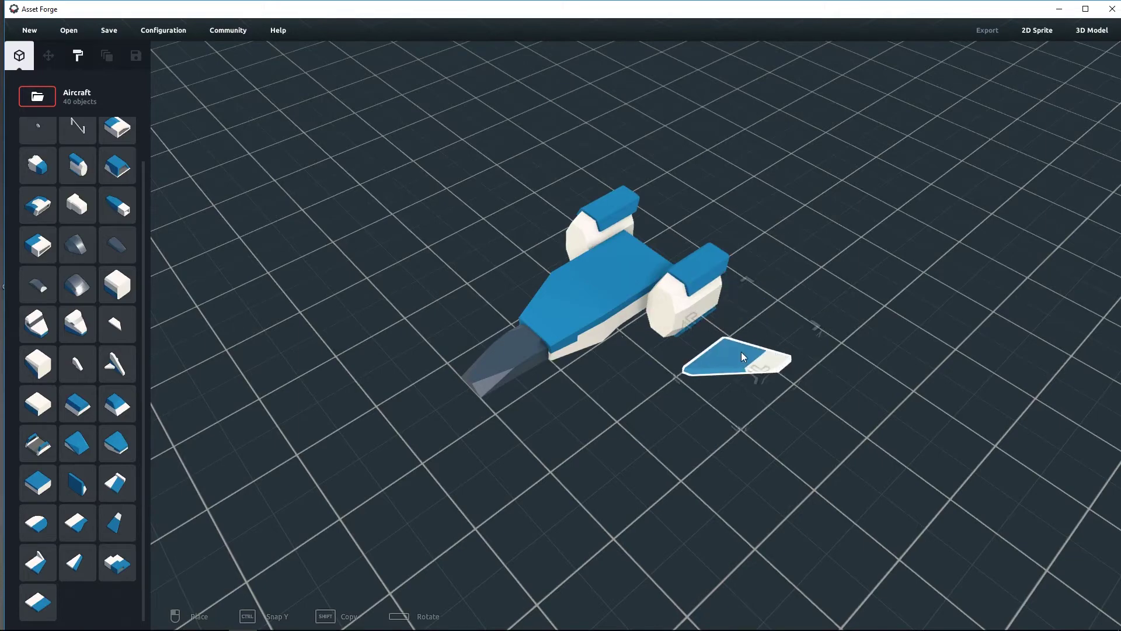
{"action": "left_click", "coordinate": [741, 351]}
- Slide the wing backward to 1.3 and inward to 1.4, and raise it slightly so it joins the left engine's outer side
{"action": "right_click_drag", "start_coordinate": [866, 362], "coordinate": [737, 377]}
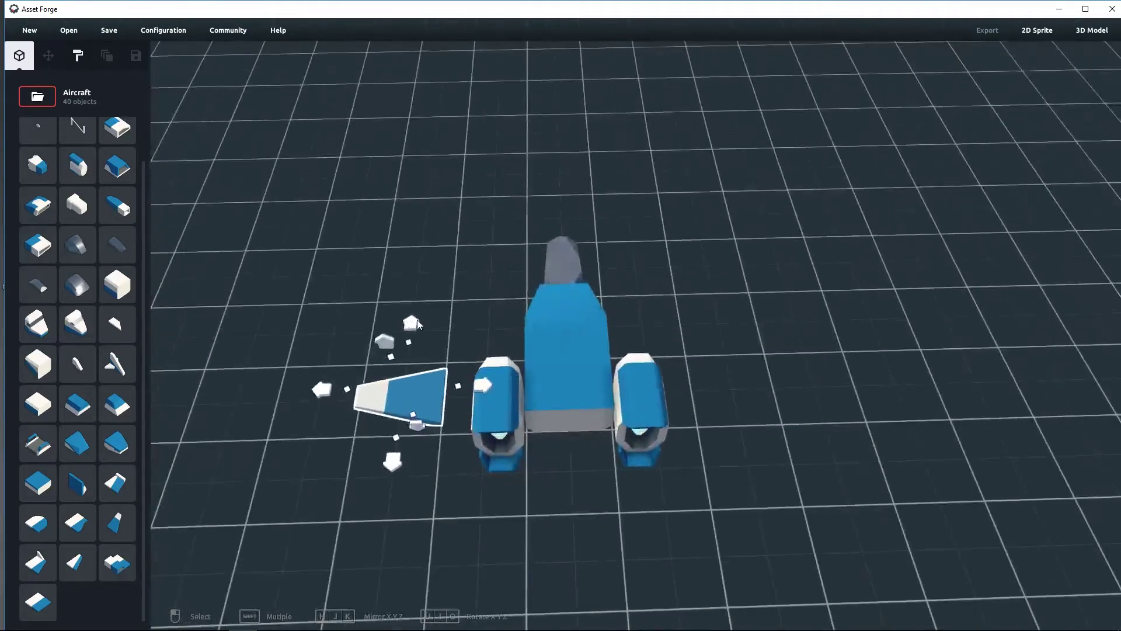
{"action": "left_click_drag", "start_coordinate": [415, 323], "coordinate": [415, 355]}
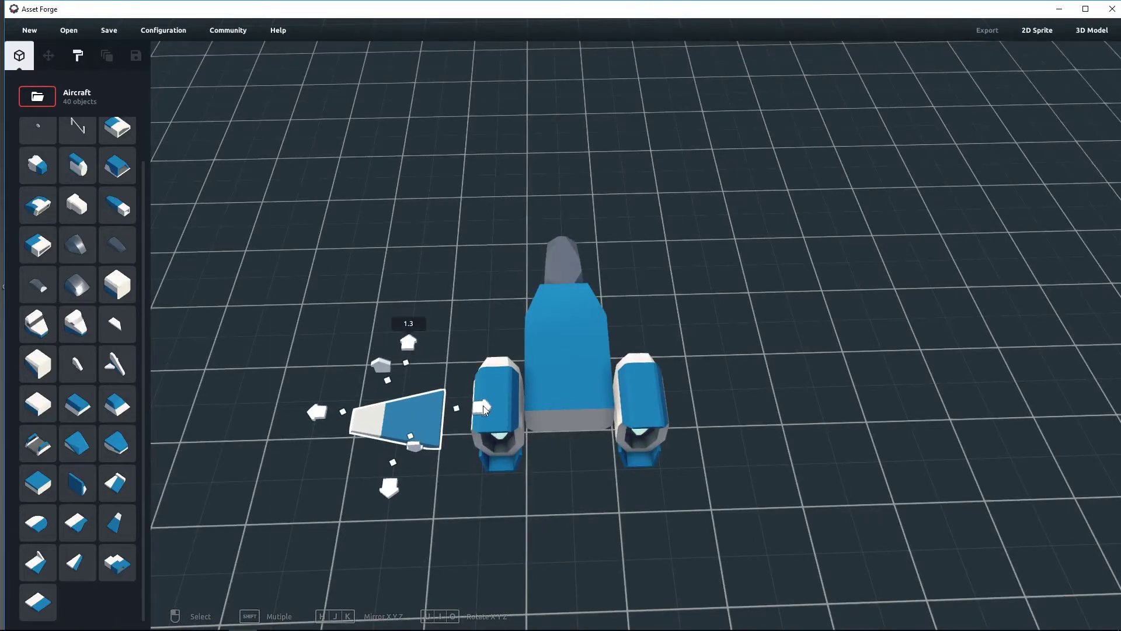
{"action": "left_click_drag", "start_coordinate": [483, 407], "coordinate": [524, 410]}
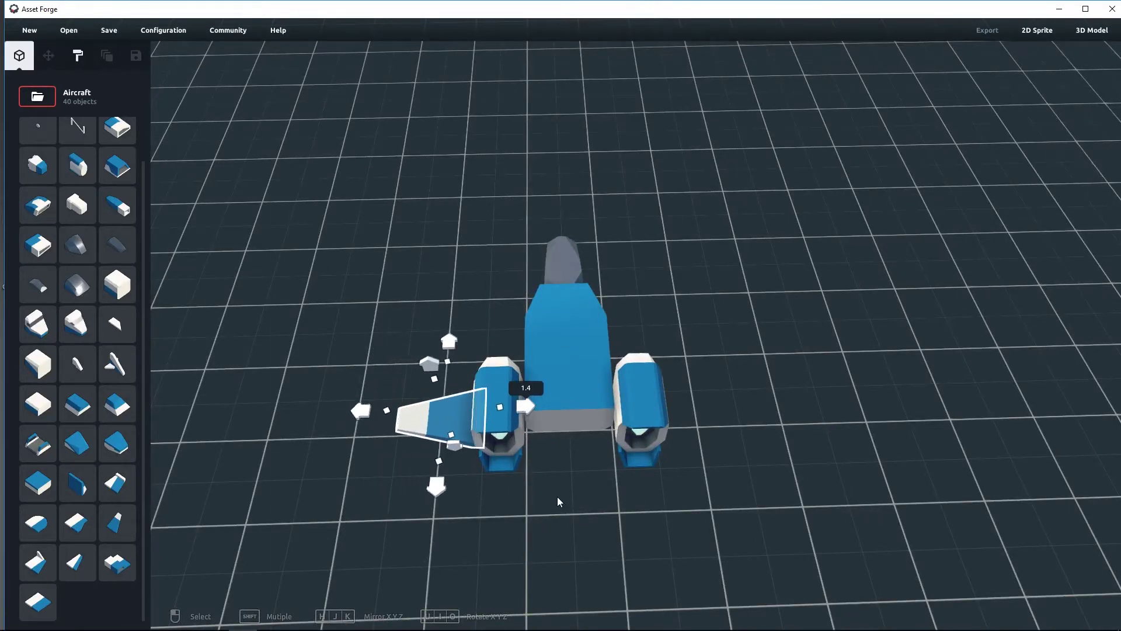
{"action": "right_click_drag", "start_coordinate": [557, 497], "coordinate": [560, 448]}
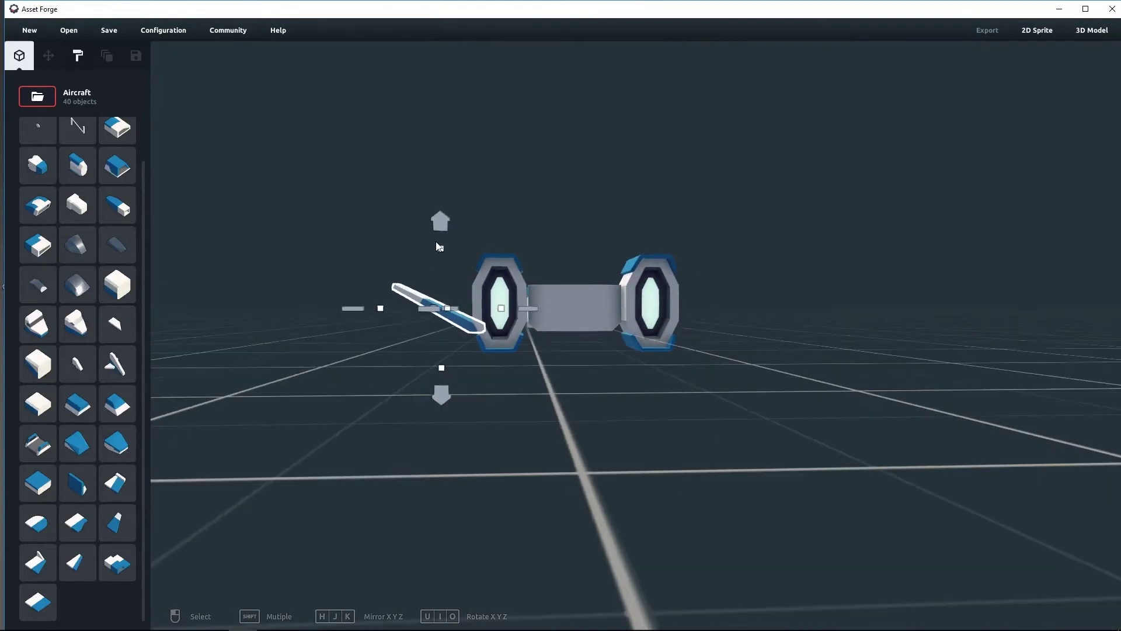
{"action": "left_click_drag", "start_coordinate": [437, 222], "coordinate": [437, 218]}
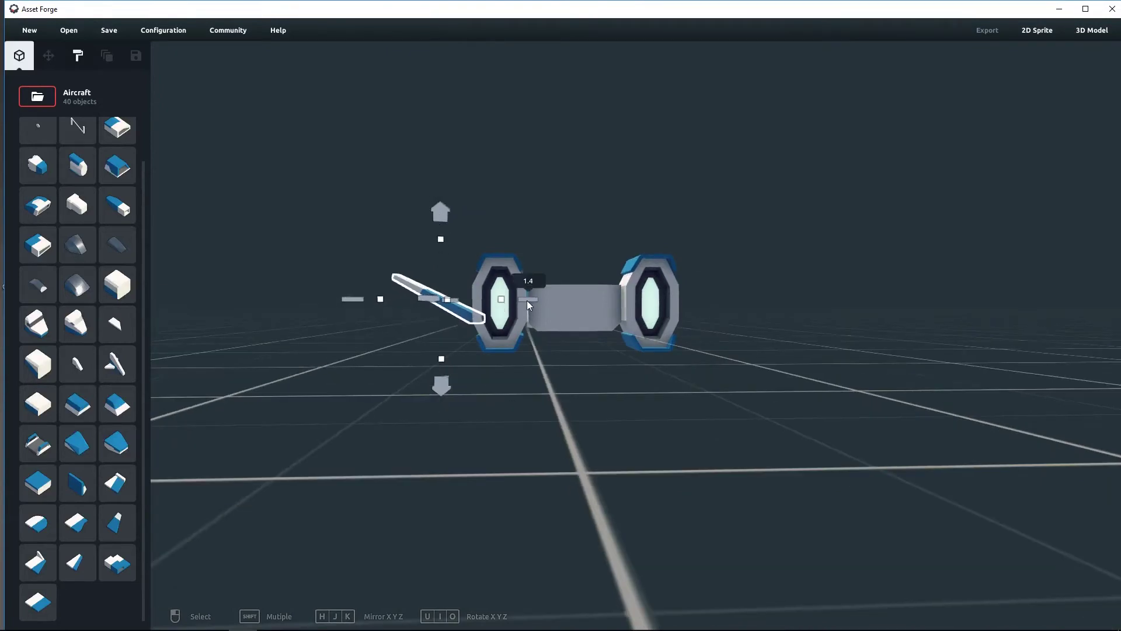
{"action": "left_click_drag", "start_coordinate": [527, 300], "coordinate": [527, 300]}
{"action": "right_click_drag", "start_coordinate": [527, 299], "coordinate": [555, 437]}
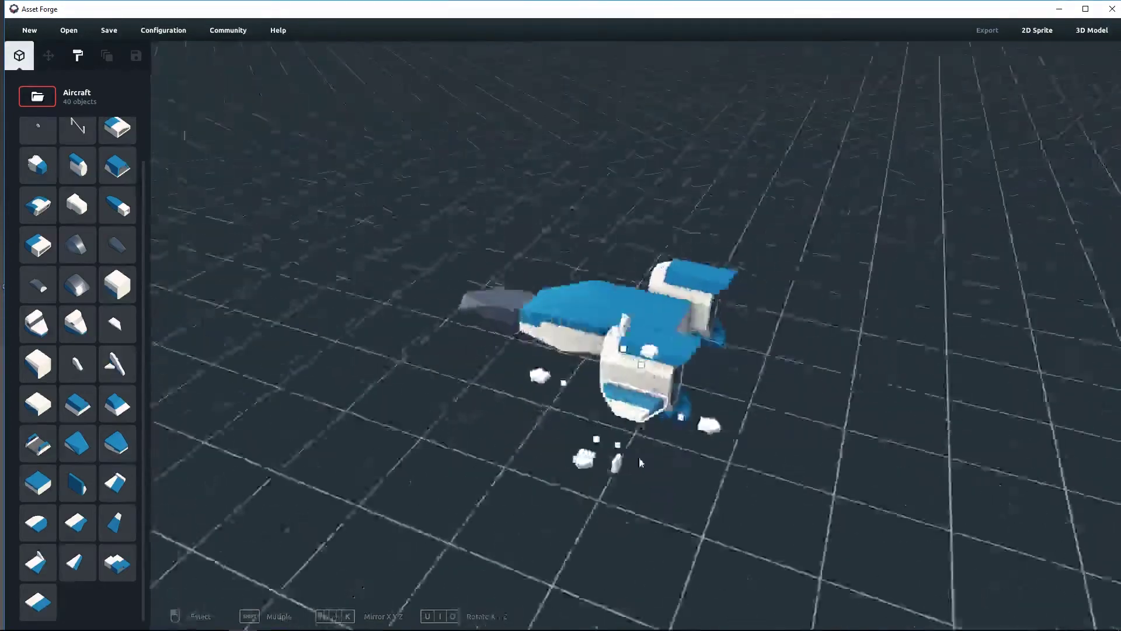
{"action": "right_click_drag", "start_coordinate": [639, 457], "coordinate": [475, 463]}
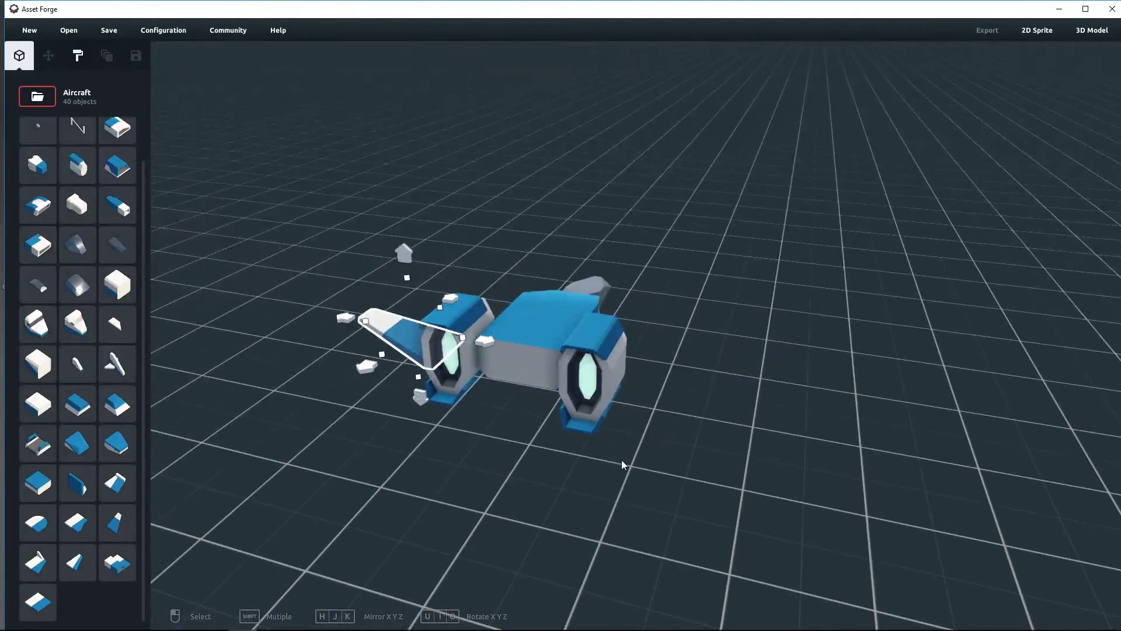
{"action": "left_click", "coordinate": [685, 407]}
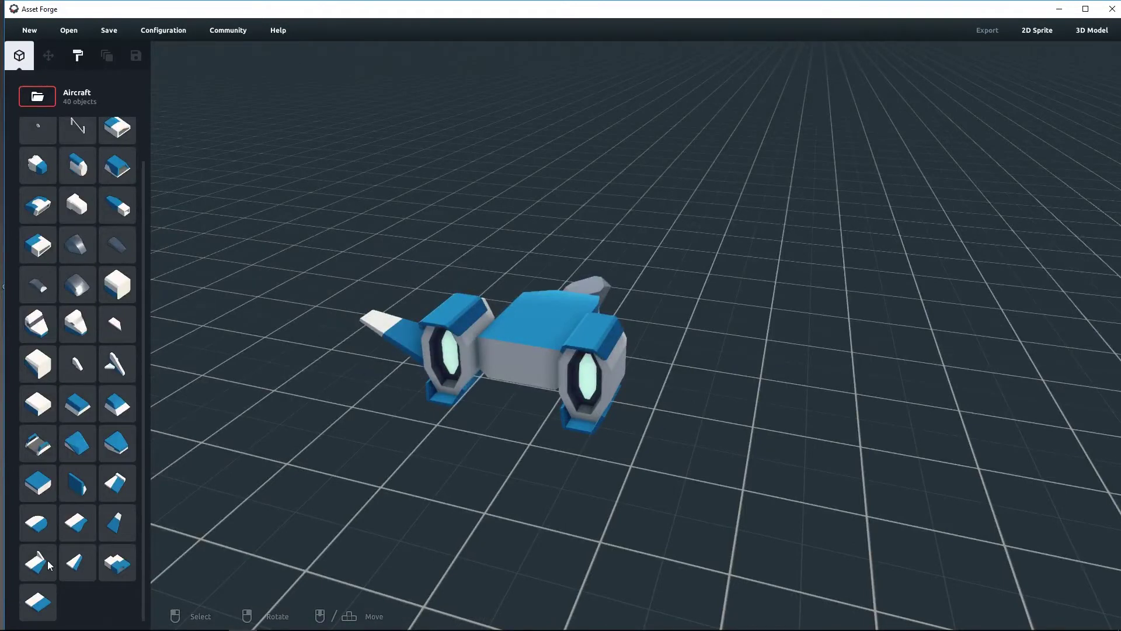
- Place a second tapered wing block on the grid beside the right engine
{"action": "left_click", "coordinate": [117, 525]}
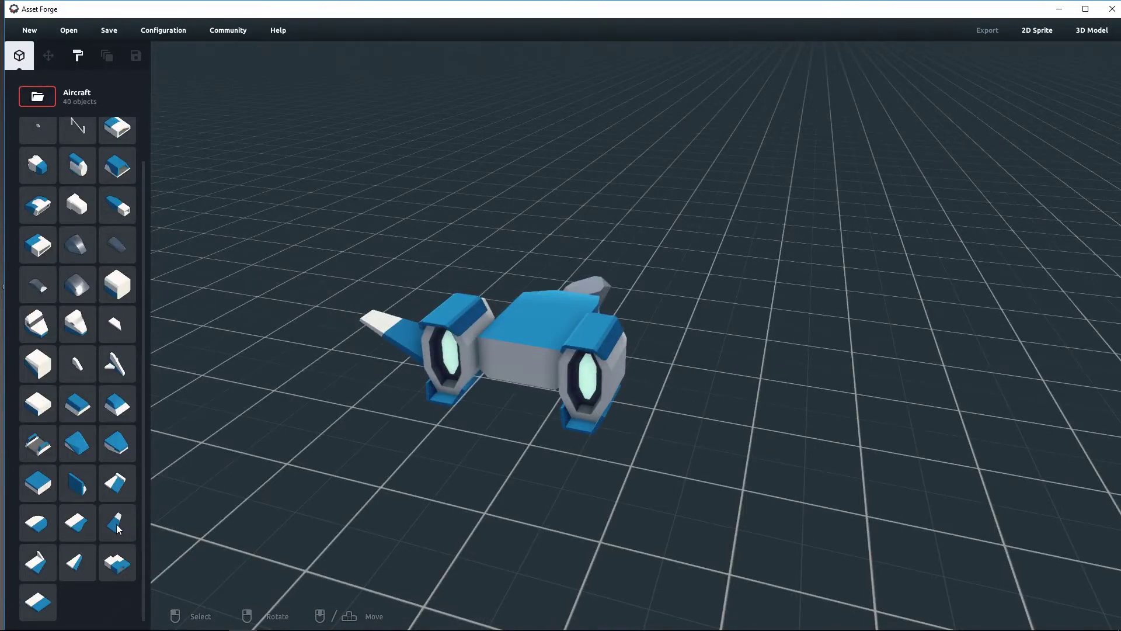
{"action": "left_click", "coordinate": [713, 413]}
{"action": "right_click_drag", "start_coordinate": [805, 424], "coordinate": [732, 460]}
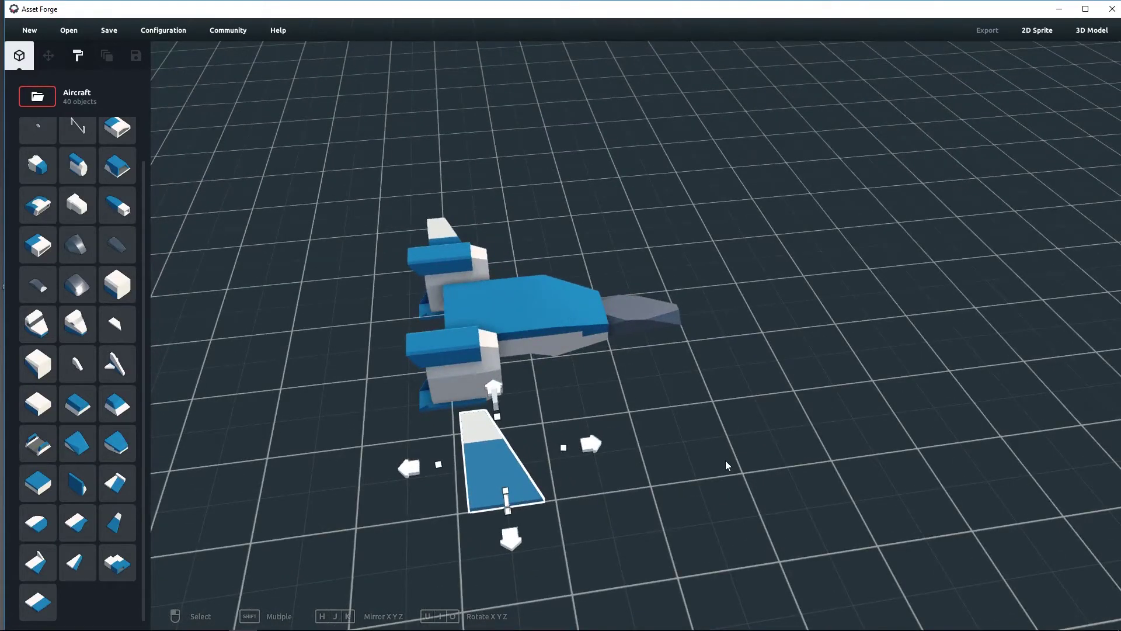
- Try to orient the second wing by rotating it about X and mirroring it in X, and undo both changes
{"action": "key", "text": "u"}
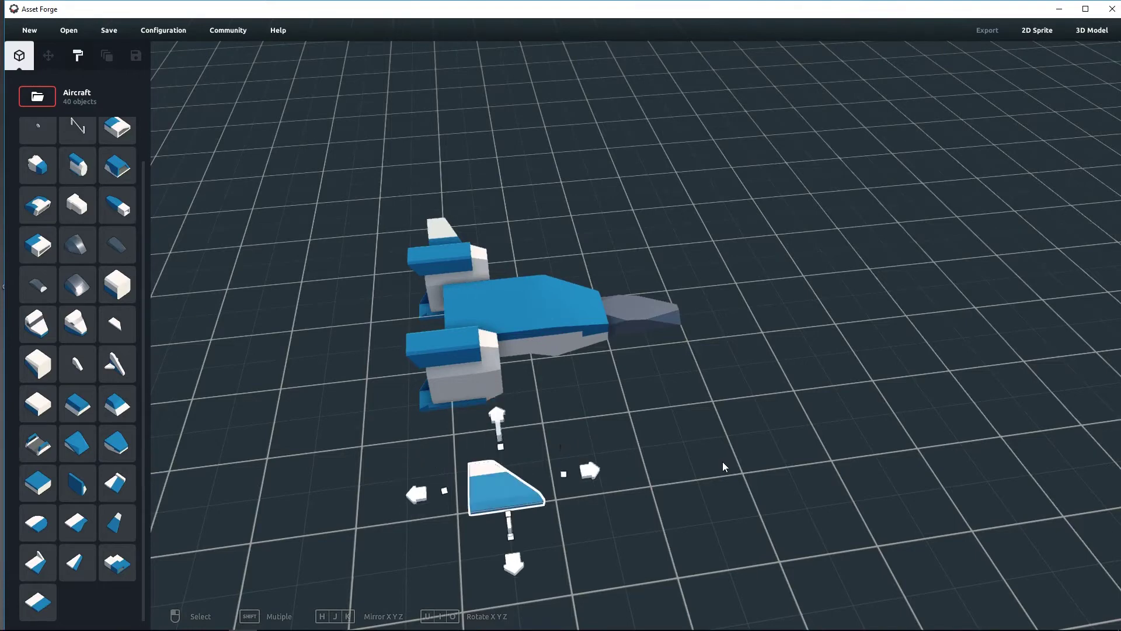
{"action": "key", "text": "h"}
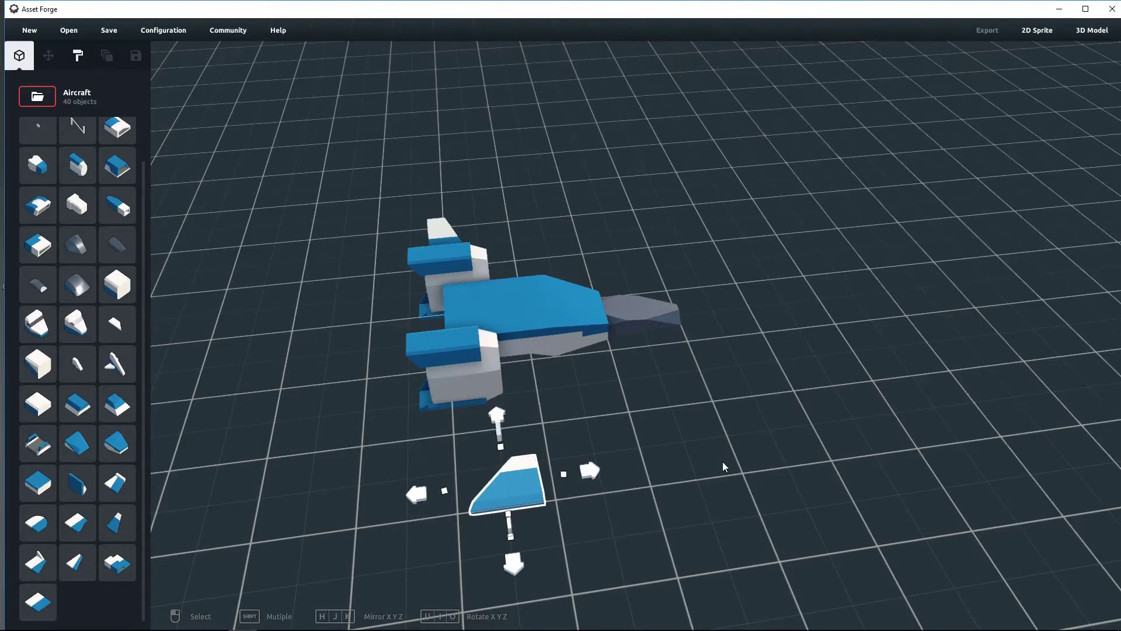
{"action": "key", "text": "ctrl+z"}
{"action": "key", "text": "ctrl+z"}
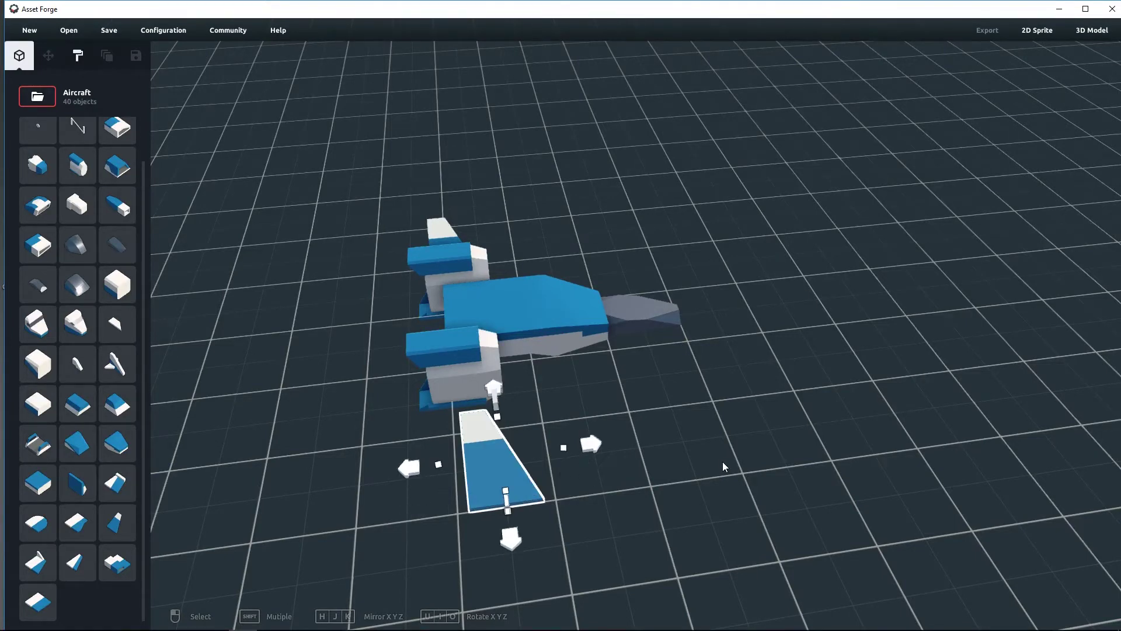
- Rotate the second wing about X so its tip points outward, and slide it toward the right engine's outer side
{"action": "key", "text": "u"}
{"action": "right_click_drag", "start_coordinate": [723, 461], "coordinate": [642, 472]}
{"action": "left_click_drag", "start_coordinate": [464, 290], "coordinate": [494, 289]}
{"action": "left_click_drag", "start_coordinate": [404, 259], "coordinate": [392, 233]}
- Raise the second wing to 0.3 and move it inward to -1.4 so it joins the right engine
{"action": "right_click_drag", "start_coordinate": [349, 359], "coordinate": [689, 213]}
{"action": "left_click_drag", "start_coordinate": [696, 240], "coordinate": [692, 224]}
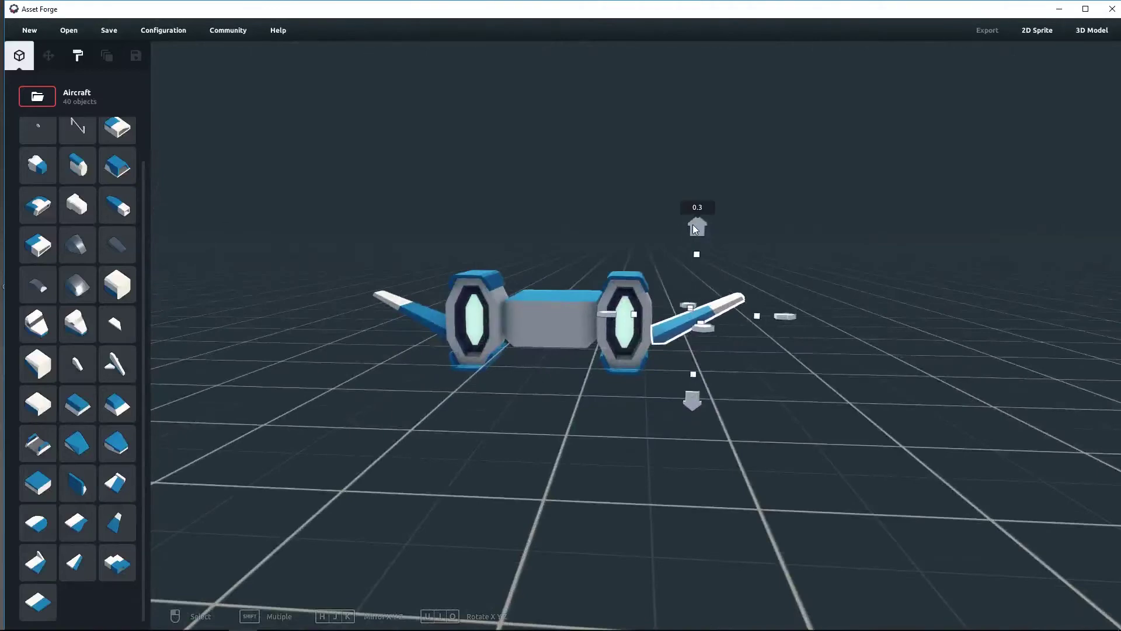
{"action": "mouse_move", "coordinate": [611, 425]}
{"action": "right_mouse_down"}
{"action": "mouse_move", "coordinate": [619, 404]}
{"action": "mouse_move", "coordinate": [621, 418]}
{"action": "right_mouse_up"}
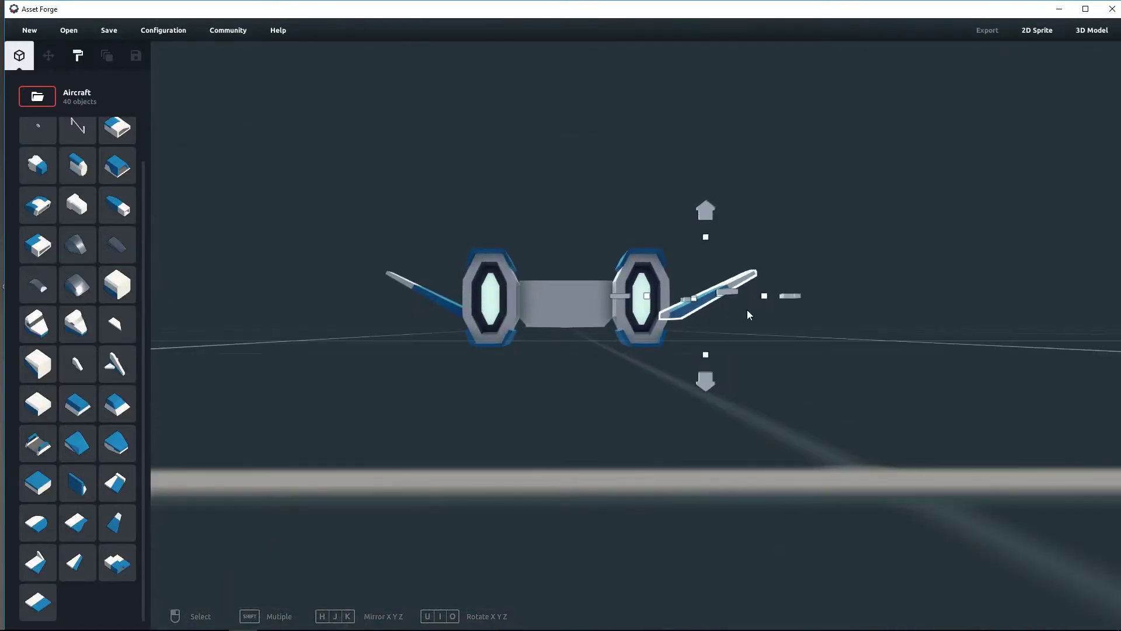
{"action": "left_click_drag", "start_coordinate": [783, 295], "coordinate": [780, 296]}
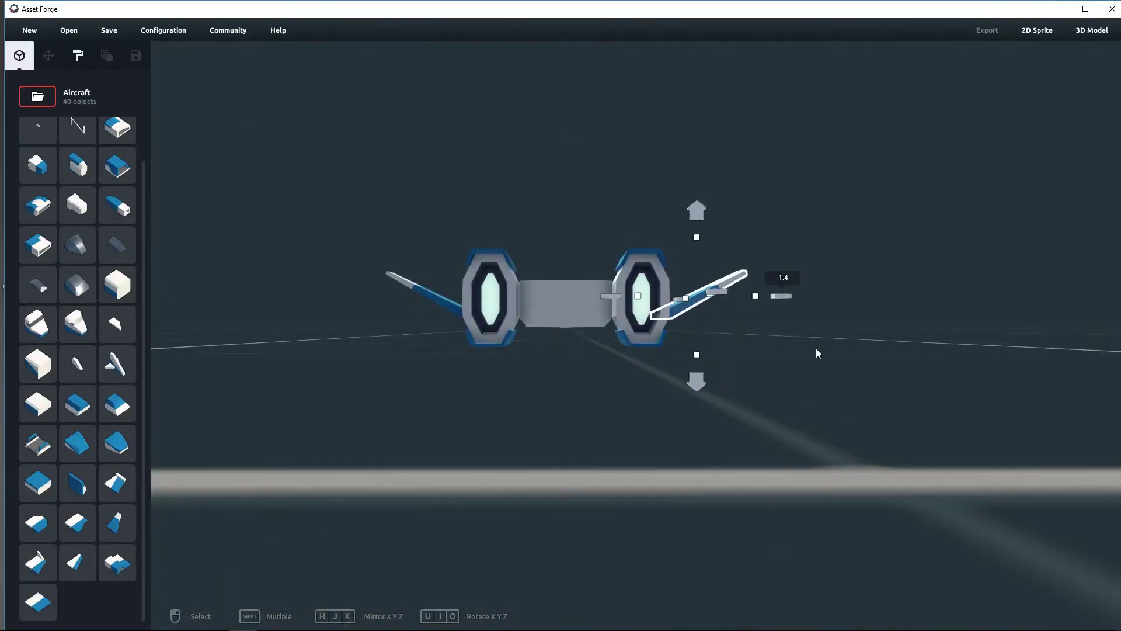
{"action": "right_click_drag", "start_coordinate": [816, 353], "coordinate": [806, 360]}
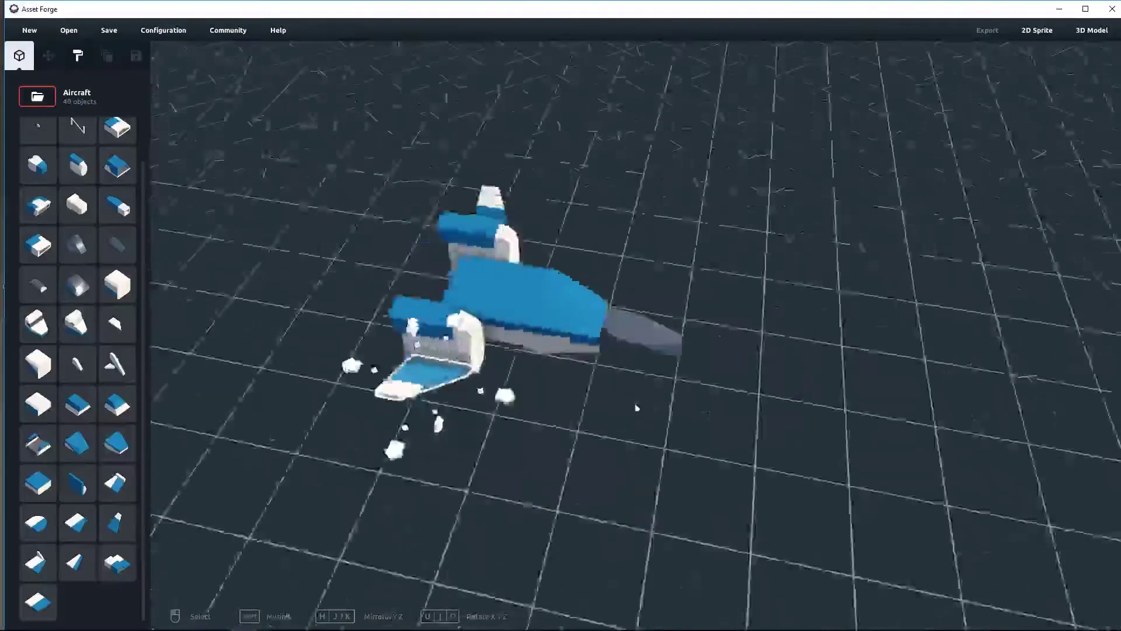
{"action": "right_click_drag", "start_coordinate": [636, 408], "coordinate": [590, 359]}
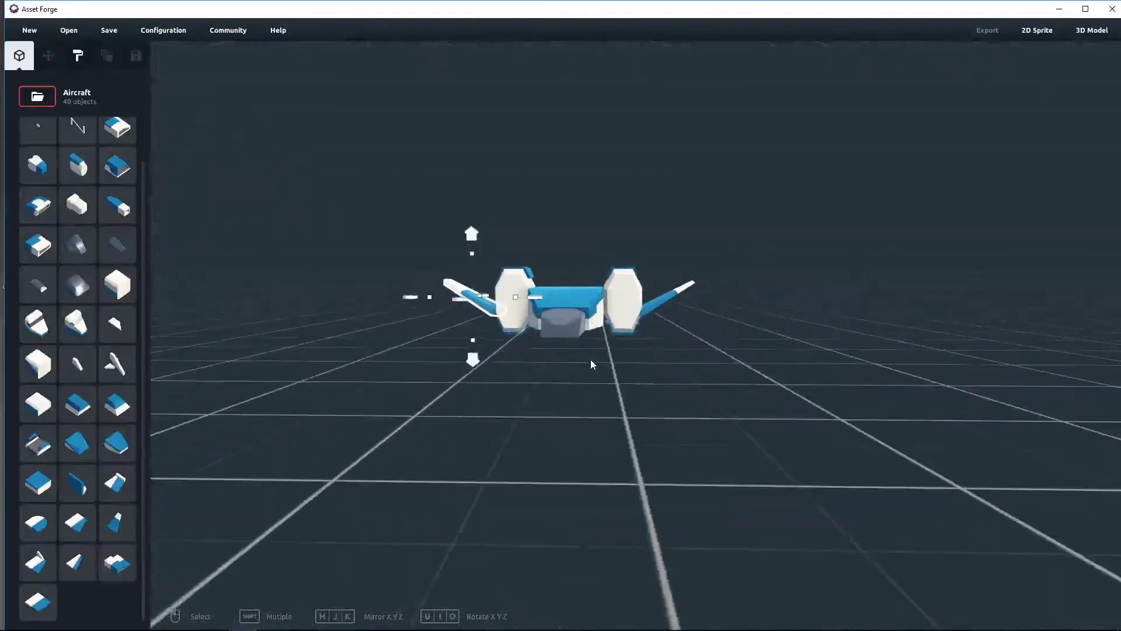
- Deselect the wing and recolour the ship's blue material to dark green
{"action": "left_click", "coordinate": [596, 413]}
{"action": "right_click_drag", "start_coordinate": [566, 432], "coordinate": [654, 399]}
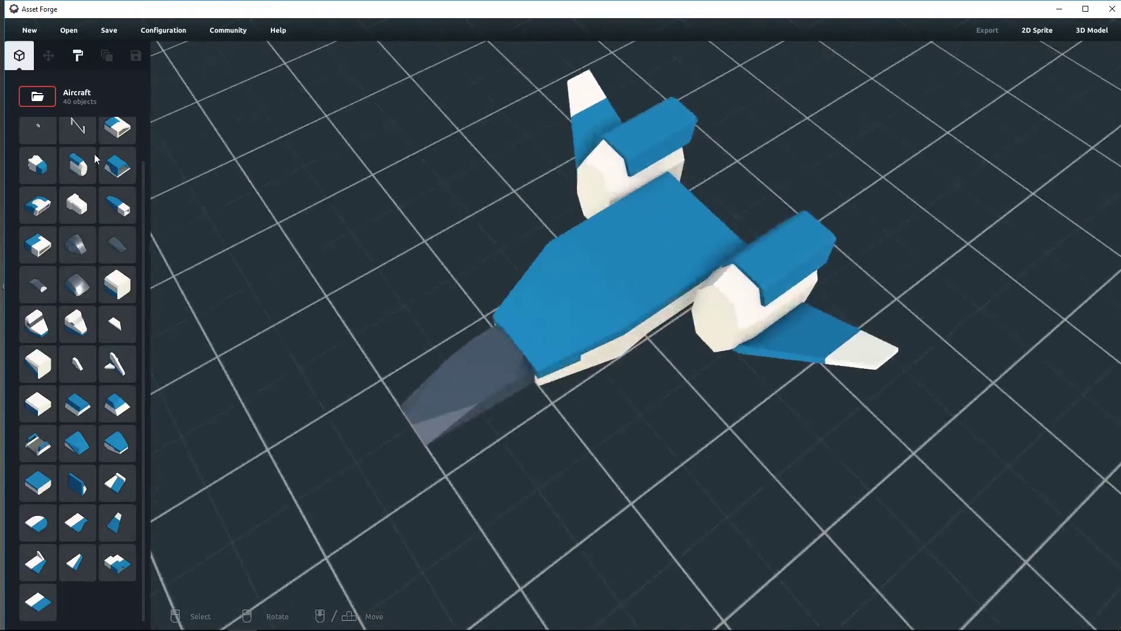
{"action": "left_click", "coordinate": [79, 58]}
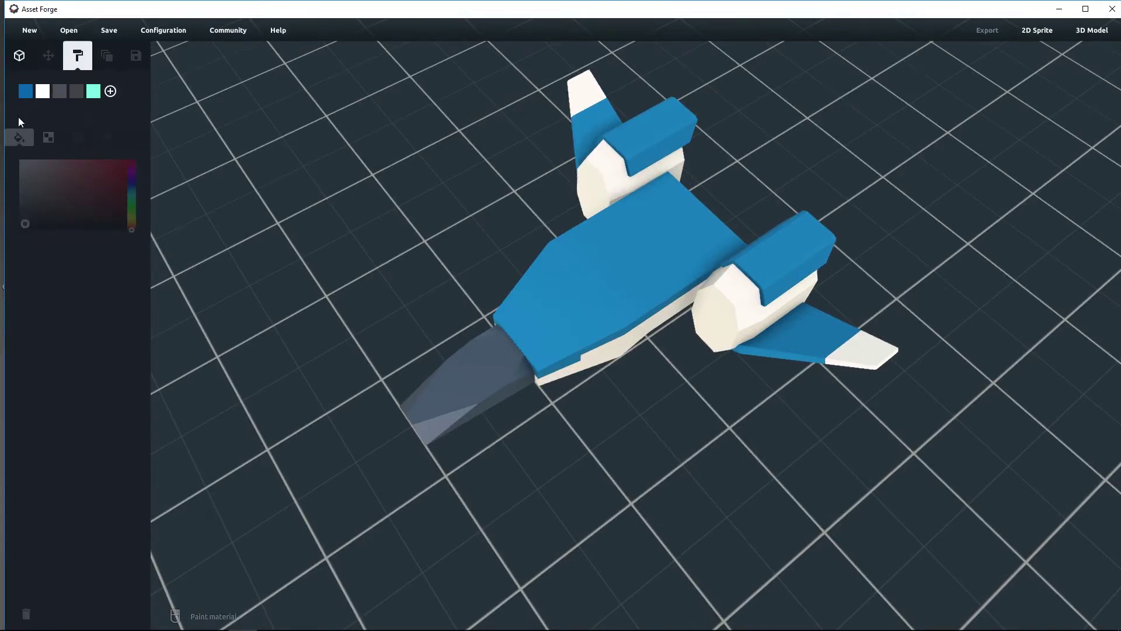
{"action": "left_click", "coordinate": [25, 92]}
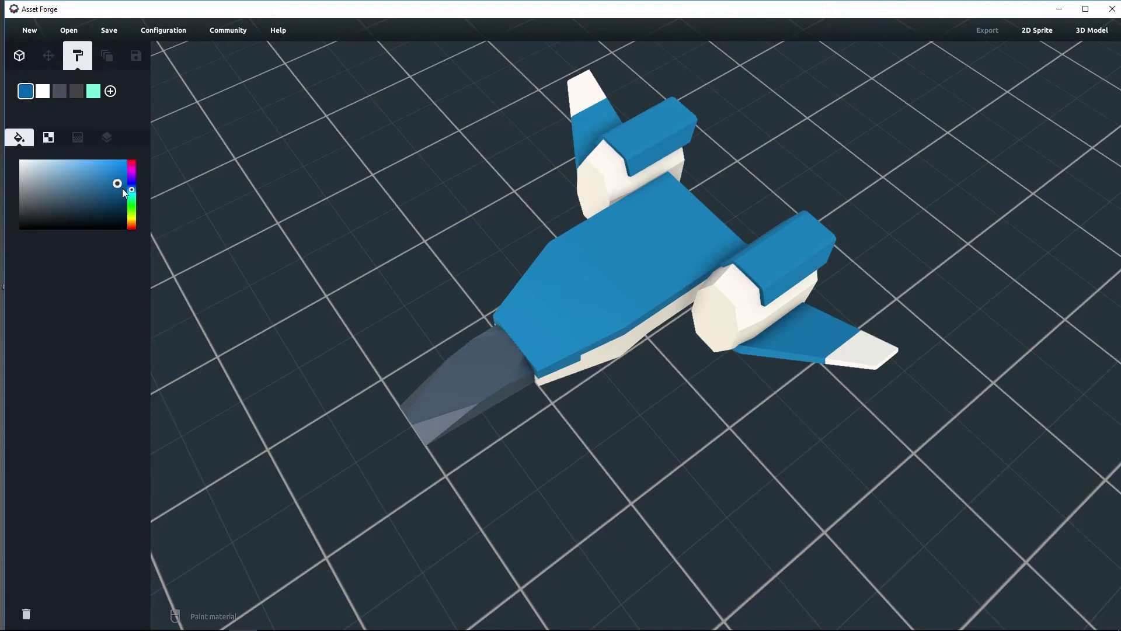
{"action": "left_click_drag", "start_coordinate": [131, 190], "coordinate": [125, 209]}
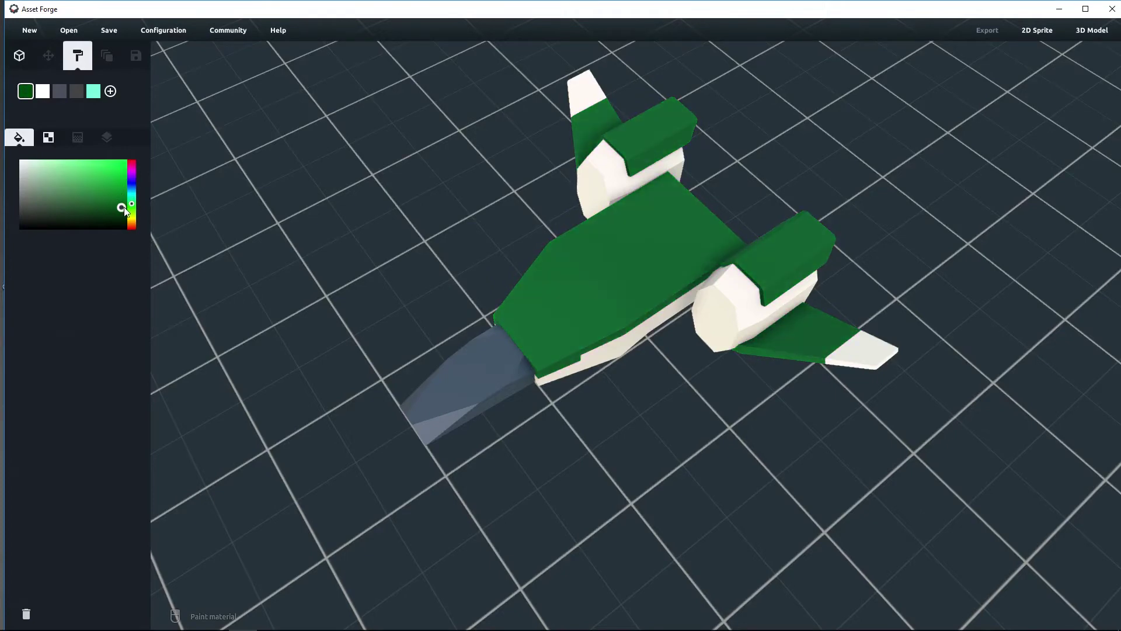
- Inspect the recoloured ship from several angles and display the textures available for the green material
{"action": "right_click_drag", "start_coordinate": [275, 279], "coordinate": [183, 233]}
{"action": "right_click_drag", "start_coordinate": [875, 349], "coordinate": [702, 356]}
{"action": "left_click", "coordinate": [48, 137]}
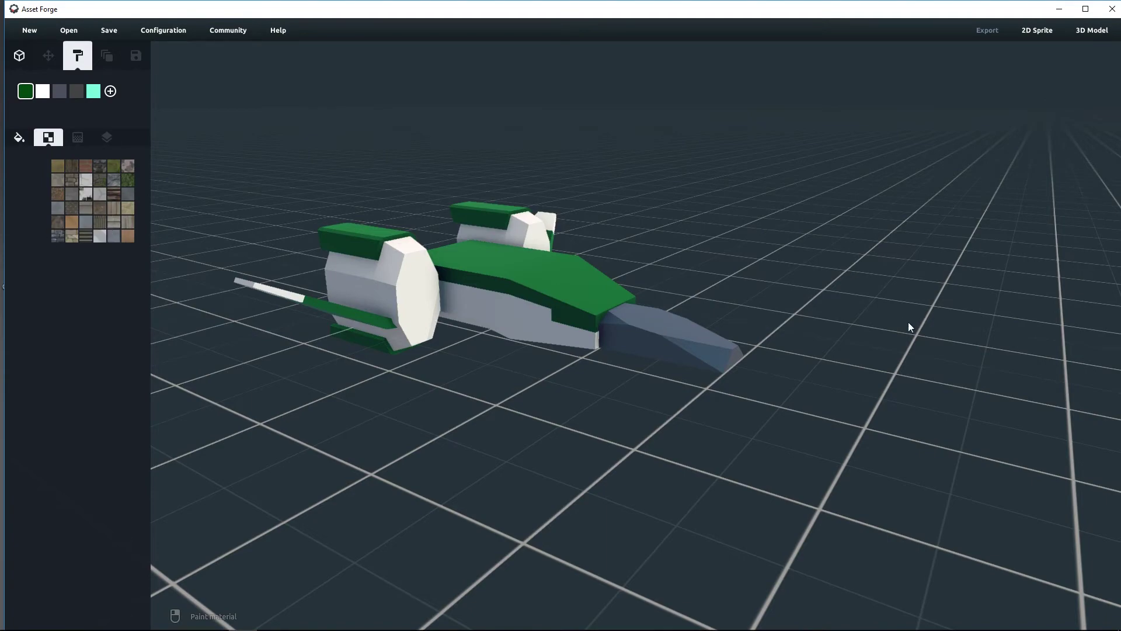
{"action": "right_click_drag", "start_coordinate": [909, 327], "coordinate": [873, 368]}
{"action": "scroll", "coordinate": [841, 387], "scroll_direction": "down", "scroll_amount": 3}
{"action": "scroll", "coordinate": [838, 390], "scroll_direction": "up", "scroll_amount": 3}
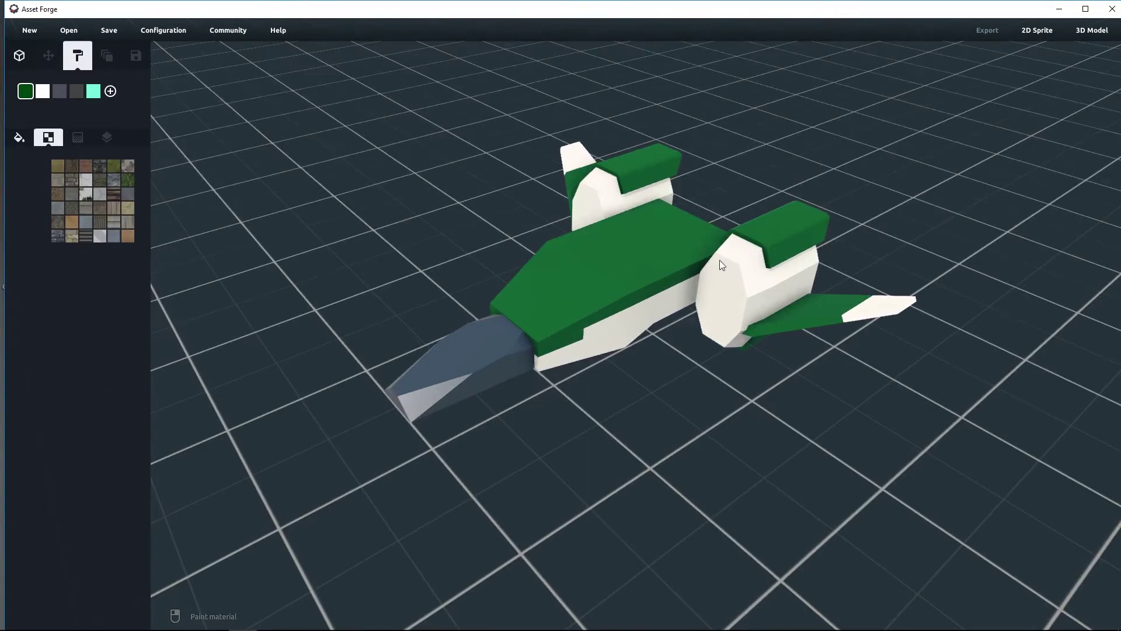
- Open the 2D sprite export, go through the camera presets and choose Isometric (30°)
{"action": "left_click", "coordinate": [1030, 35]}
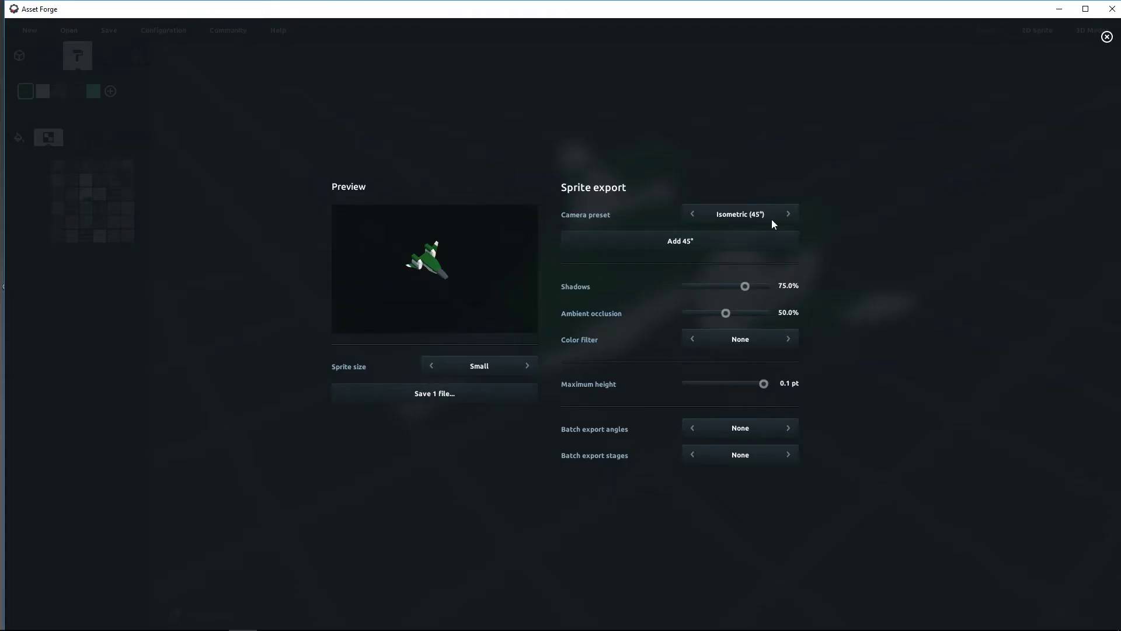
{"action": "left_click", "coordinate": [788, 213]}
{"action": "left_click", "coordinate": [788, 214]}
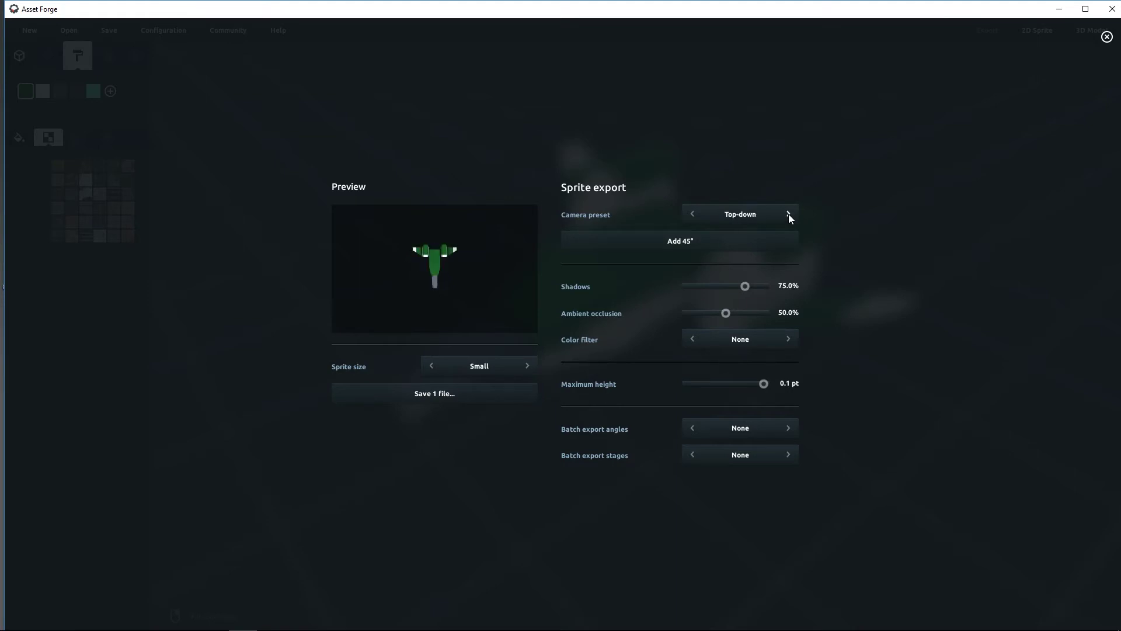
{"action": "left_click", "coordinate": [788, 213]}
{"action": "left_click", "coordinate": [788, 214]}
{"action": "left_click", "coordinate": [788, 214]}
{"action": "left_click", "coordinate": [788, 213]}
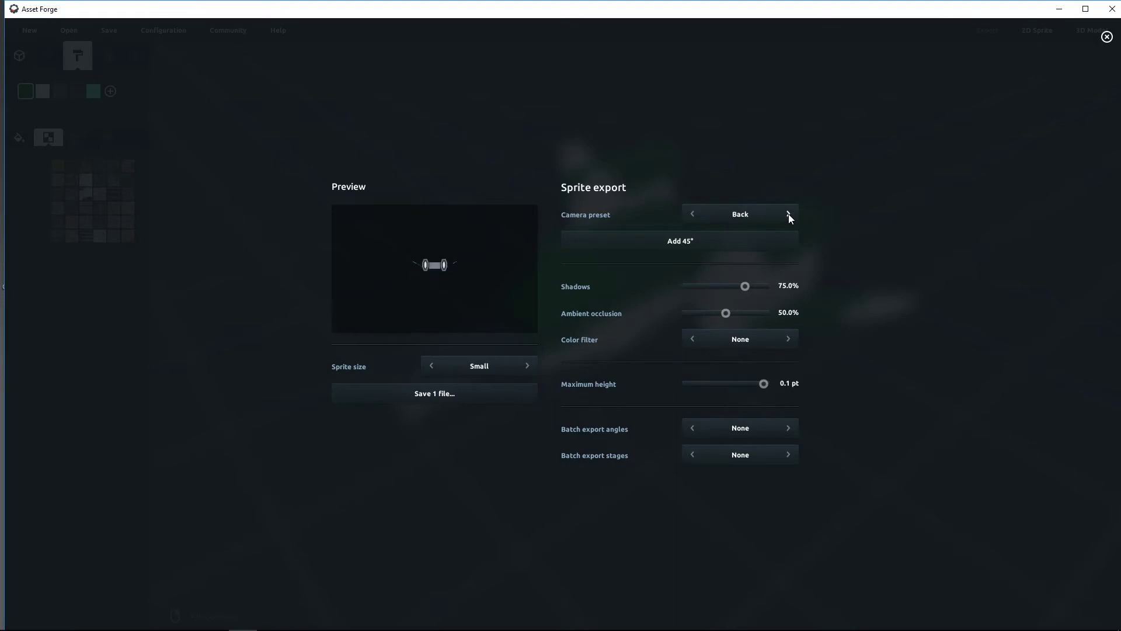
{"action": "left_click", "coordinate": [788, 214]}
{"action": "left_click", "coordinate": [788, 214]}
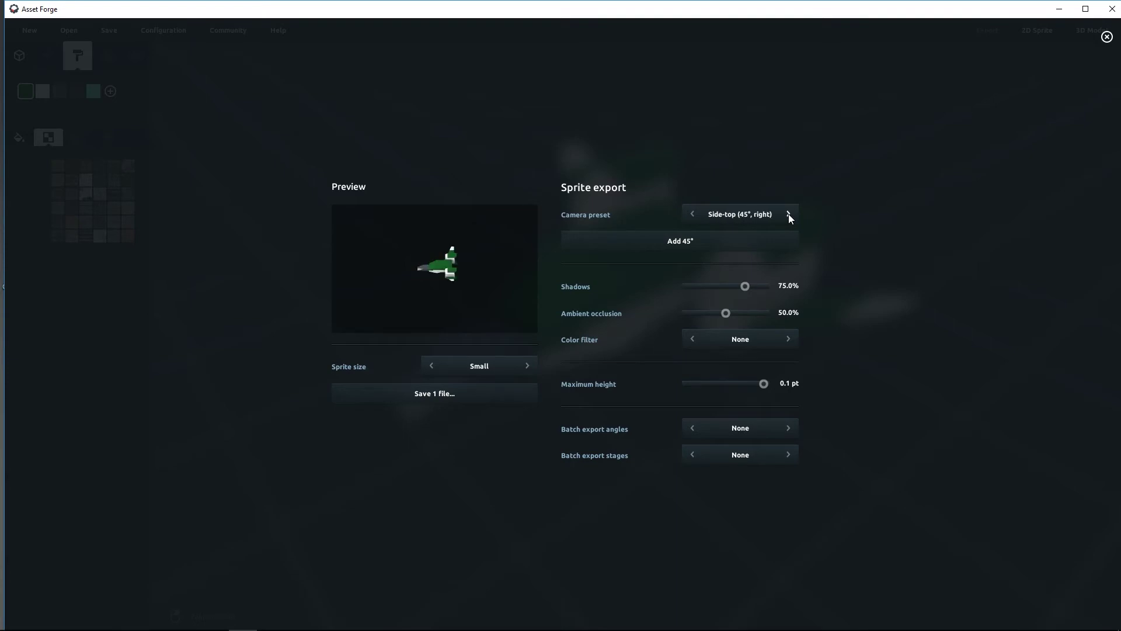
{"action": "left_click", "coordinate": [788, 214]}
{"action": "left_click", "coordinate": [788, 214]}
{"action": "left_click", "coordinate": [788, 214]}
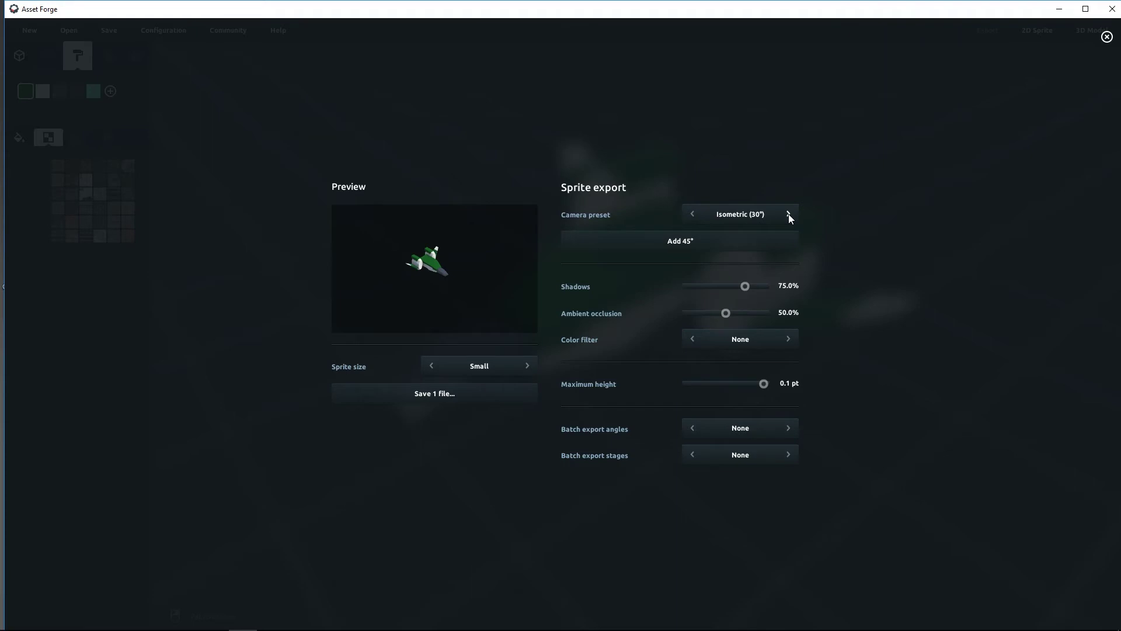
- Adjust the sprite size and enable batch export angles for eight directional sprites
{"action": "left_click", "coordinate": [526, 368]}
{"action": "left_click", "coordinate": [526, 368]}
{"action": "left_click", "coordinate": [527, 368]}
{"action": "left_click", "coordinate": [526, 368]}
{"action": "left_click", "coordinate": [789, 428]}
- Save the batch of sprites to the Desktop under the filename model
{"action": "left_click", "coordinate": [433, 393]}
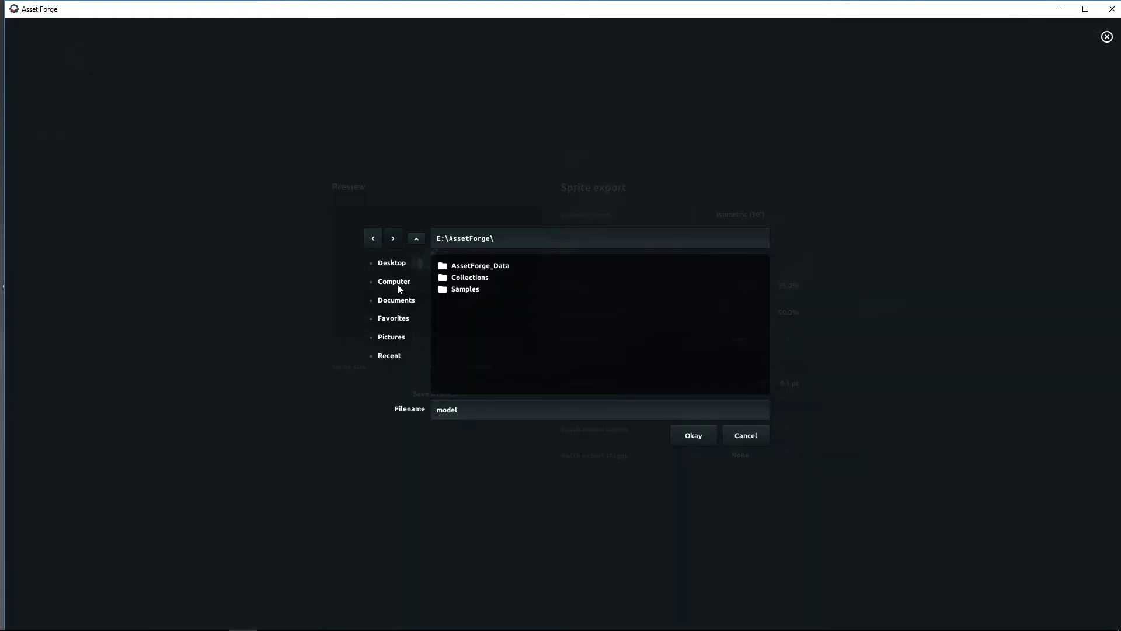
{"action": "left_click", "coordinate": [392, 265]}
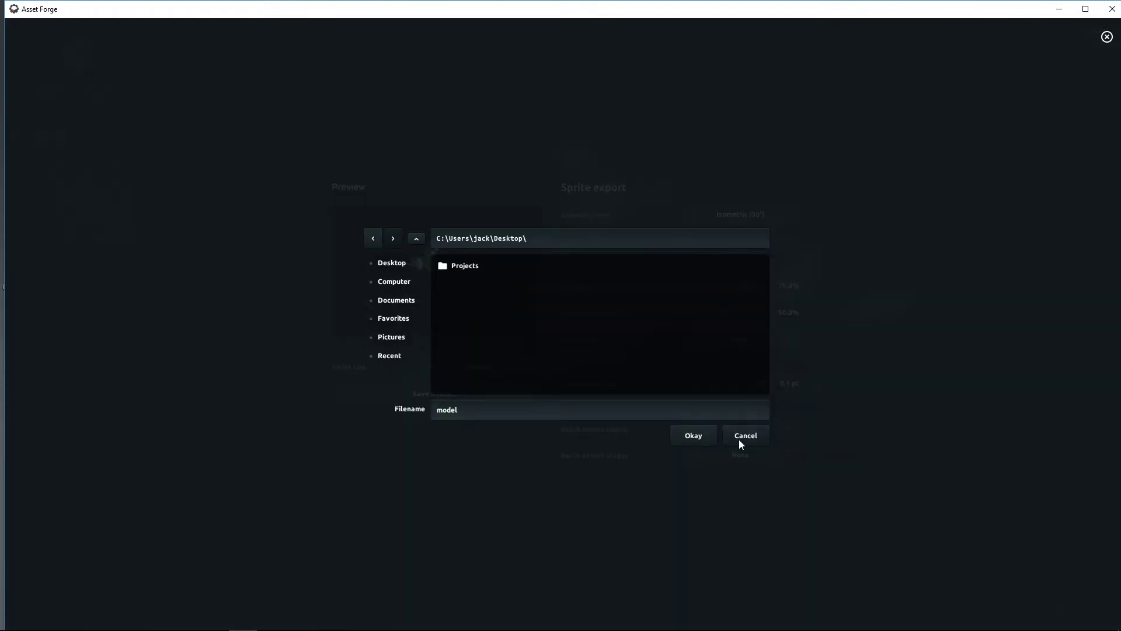
{"action": "left_click", "coordinate": [701, 435]}
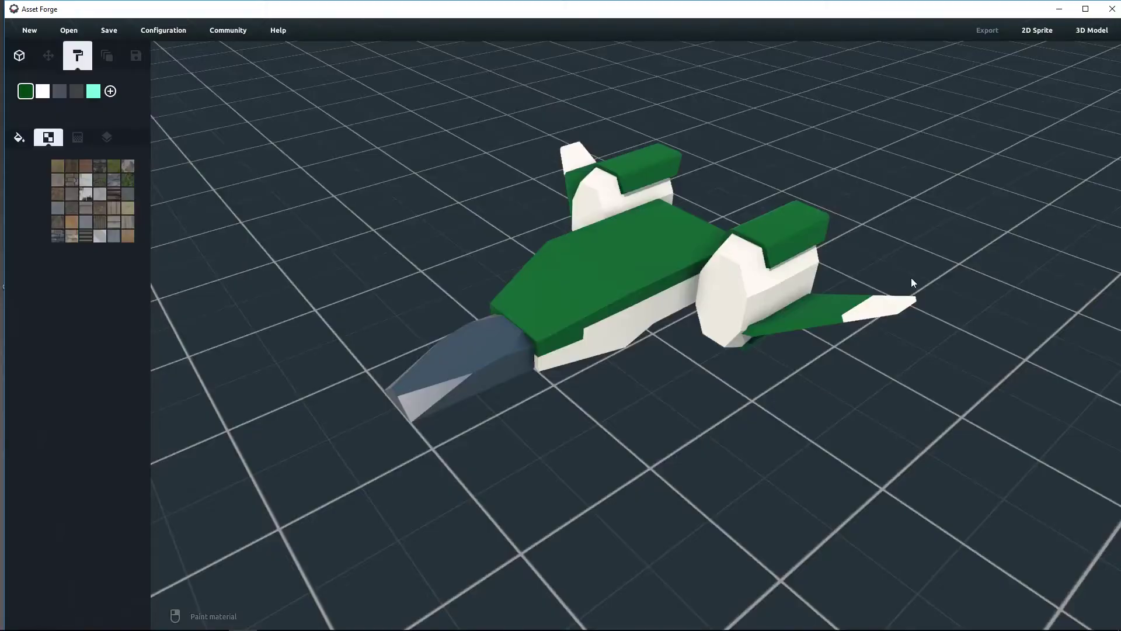
- Switch to the desktop, open model_E.png in Photos and browse through all the exported directional sprites
{"action": "left_click", "coordinate": [1060, 9]}
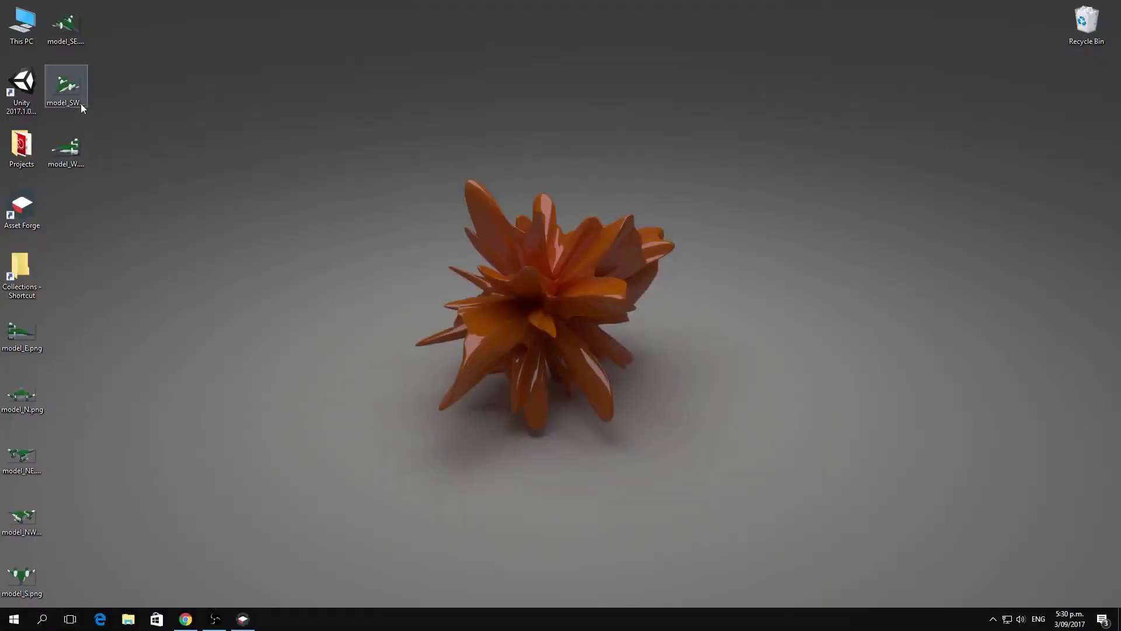
{"action": "double_click", "coordinate": [24, 330]}
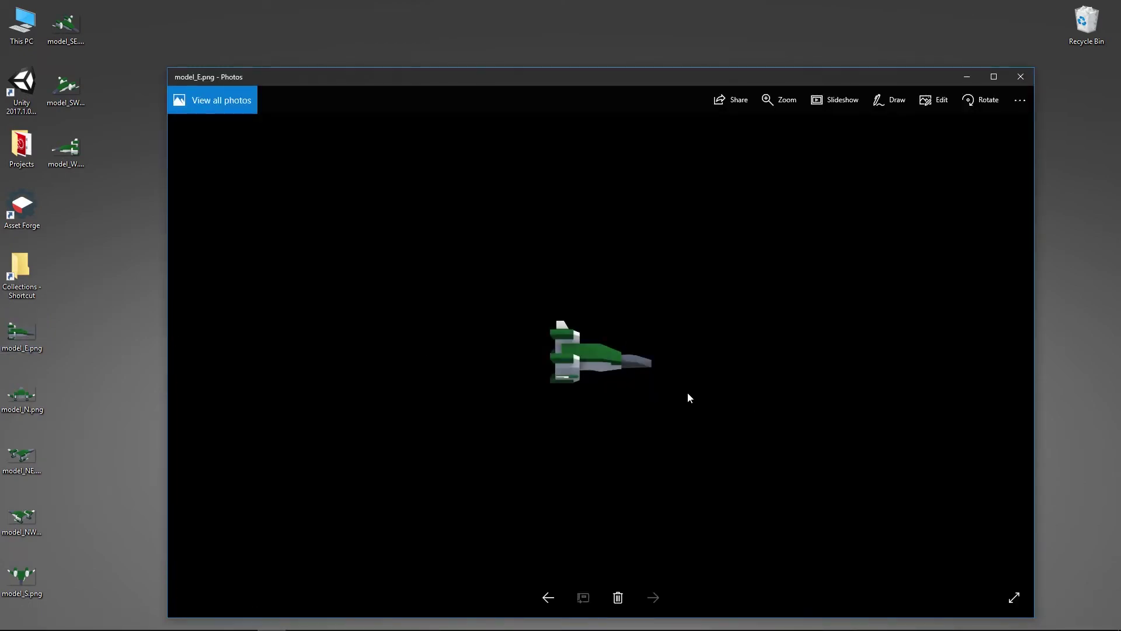
{"action": "key", "text": "Right"}
{"action": "key", "text": "Right"}
{"action": "key", "text": "Right"}
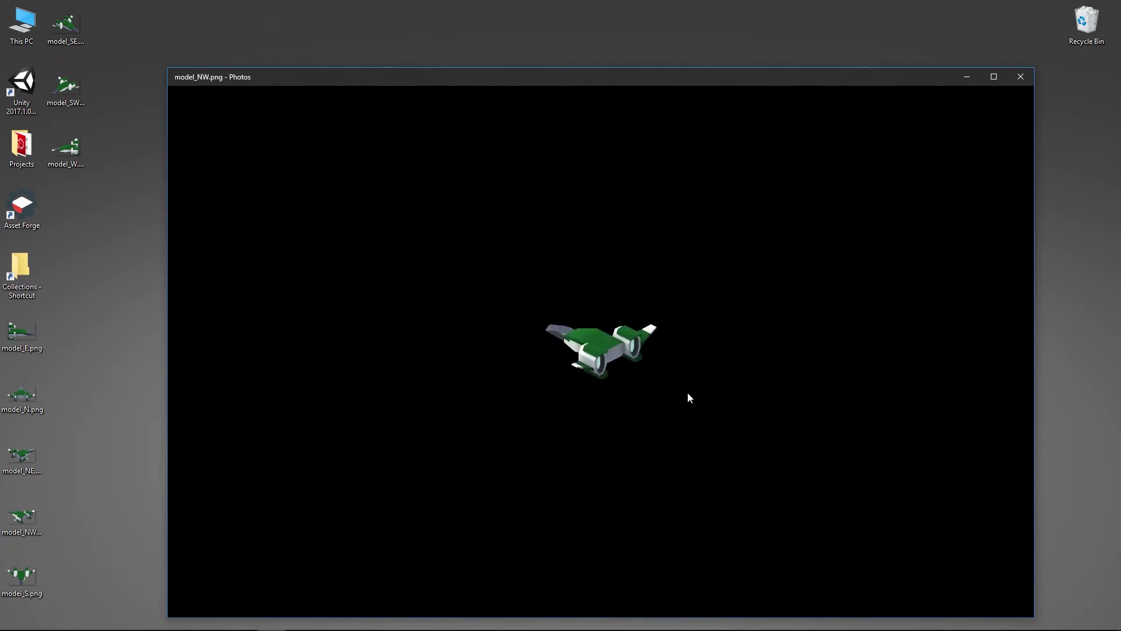
{"action": "key", "text": "Right"}
{"action": "key", "text": "Right"}
{"action": "key", "text": "Left"}
{"action": "key", "text": "Left"}
{"action": "key", "text": "Left"}
{"action": "key", "text": "Right"}
{"action": "key", "text": "Right"}
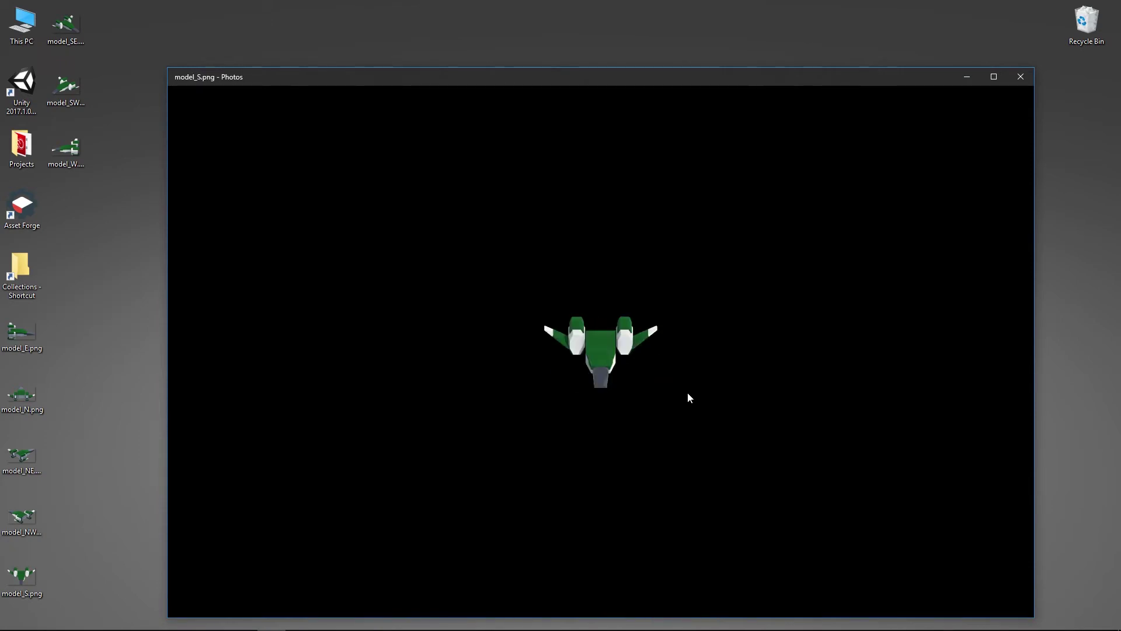
{"action": "key", "text": "Right"}
{"action": "key", "text": "Right"}
{"action": "key", "text": "Right"}
{"action": "key", "text": "Right"}
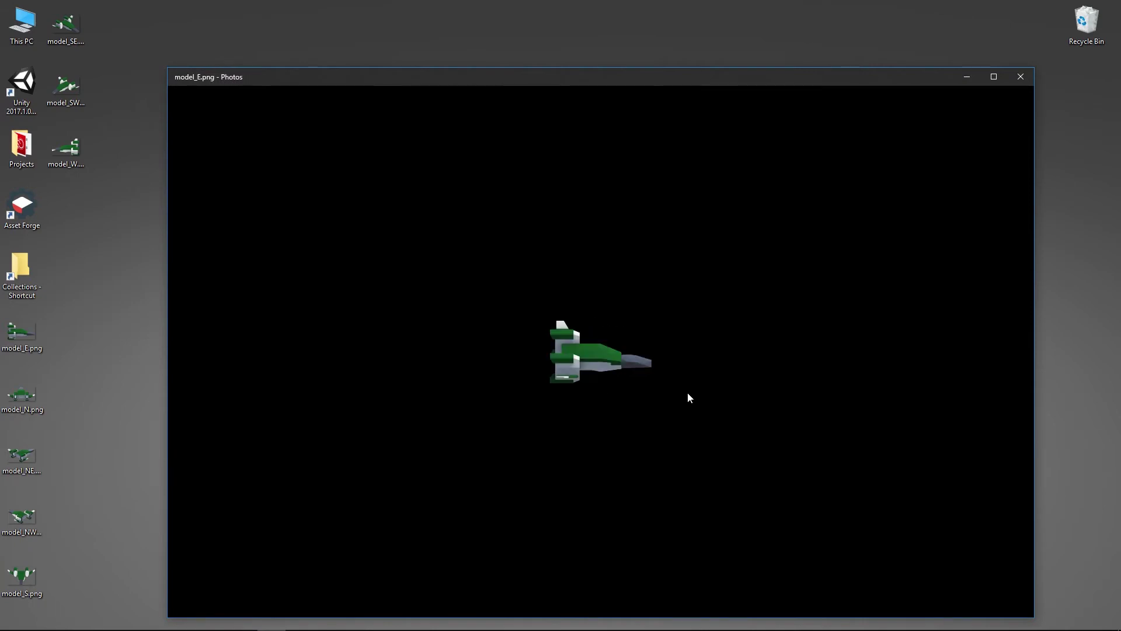
{"action": "key", "text": "Right"}
{"action": "key", "text": "Right"}
{"action": "key", "text": "Right"}
{"action": "key", "text": "Right"}
{"action": "key", "text": "Right"}
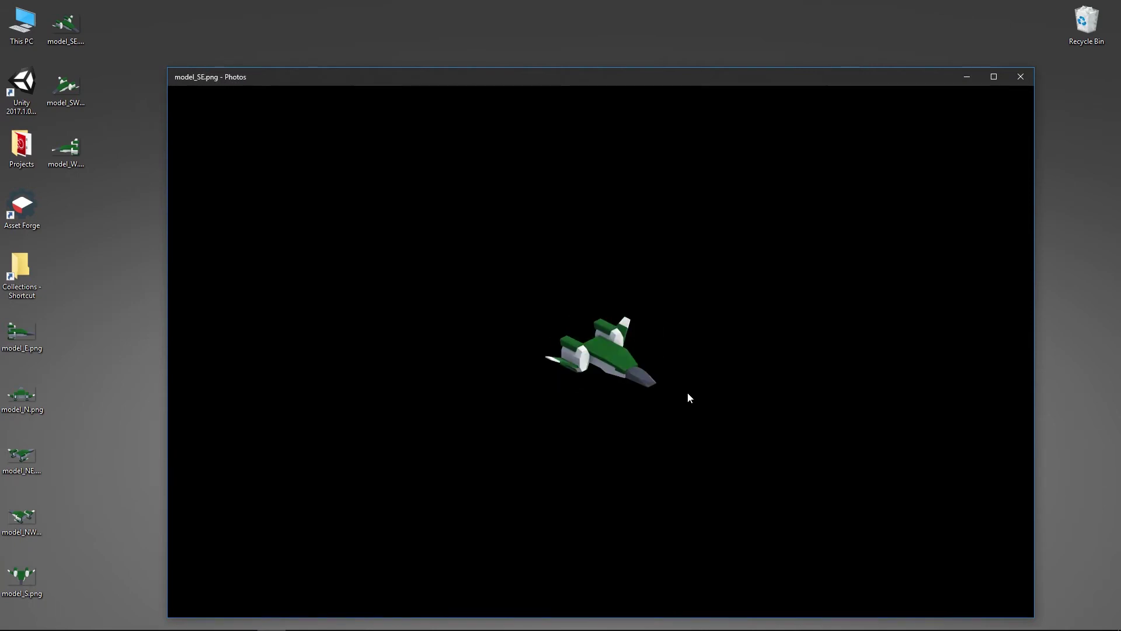
{"action": "key", "text": "Right"}
{"action": "key", "text": "Right"}
{"action": "key", "text": "Right"}
{"action": "key", "text": "Right"}
{"action": "key", "text": "Right"}
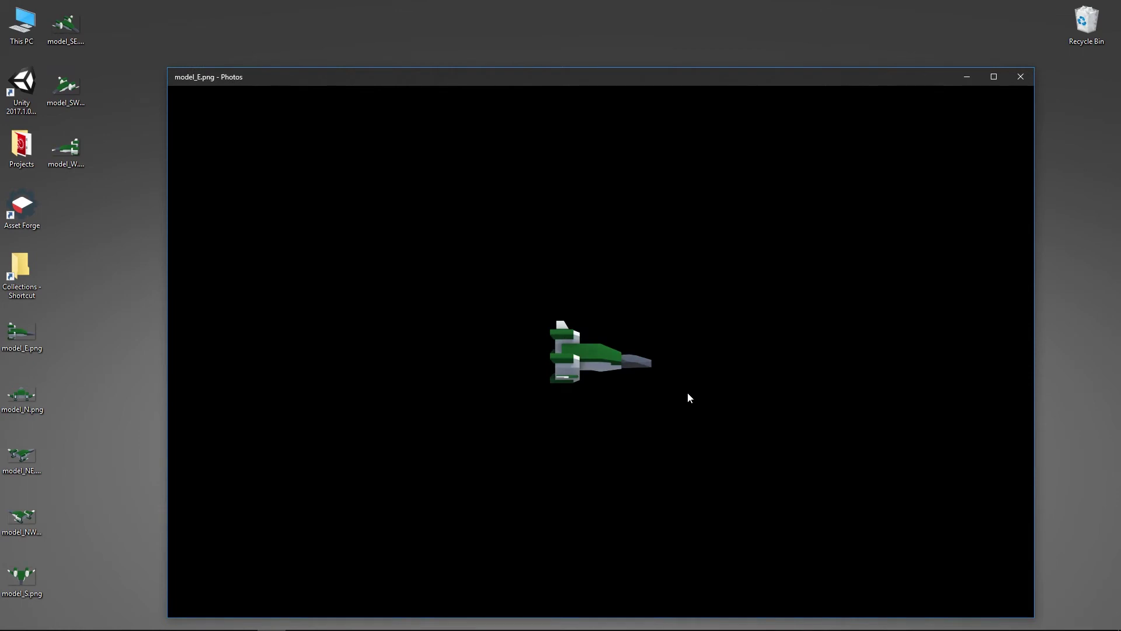
{"action": "left_click", "coordinate": [1020, 76]}
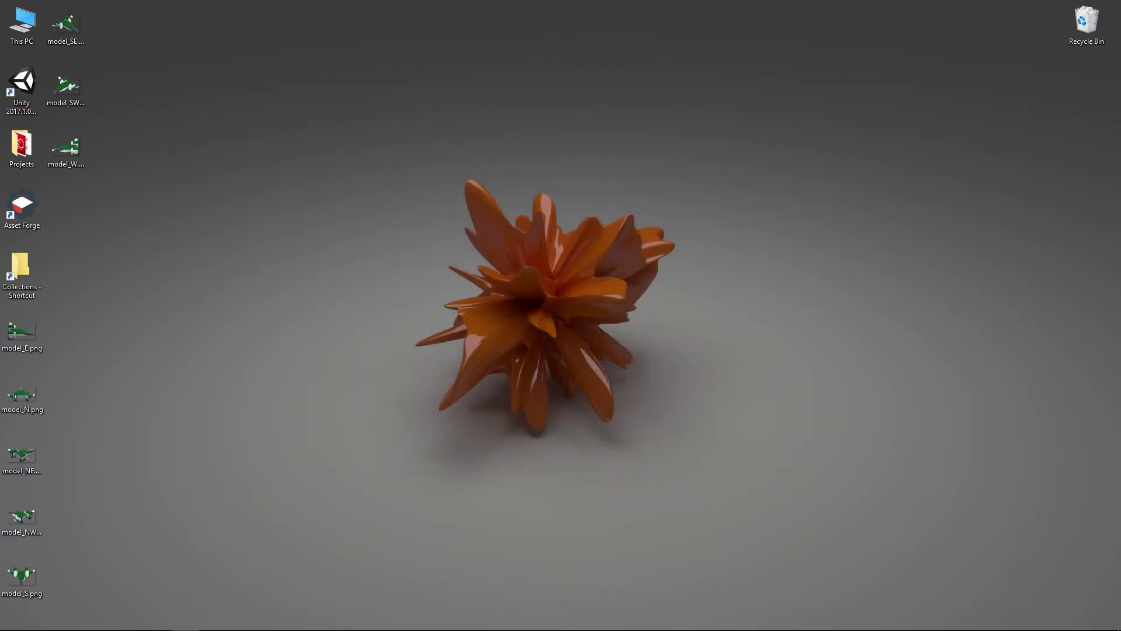
- Return to Asset Forge and export the 3D model with textures in FBX format to the Desktop as model
{"action": "left_click", "coordinate": [244, 626]}
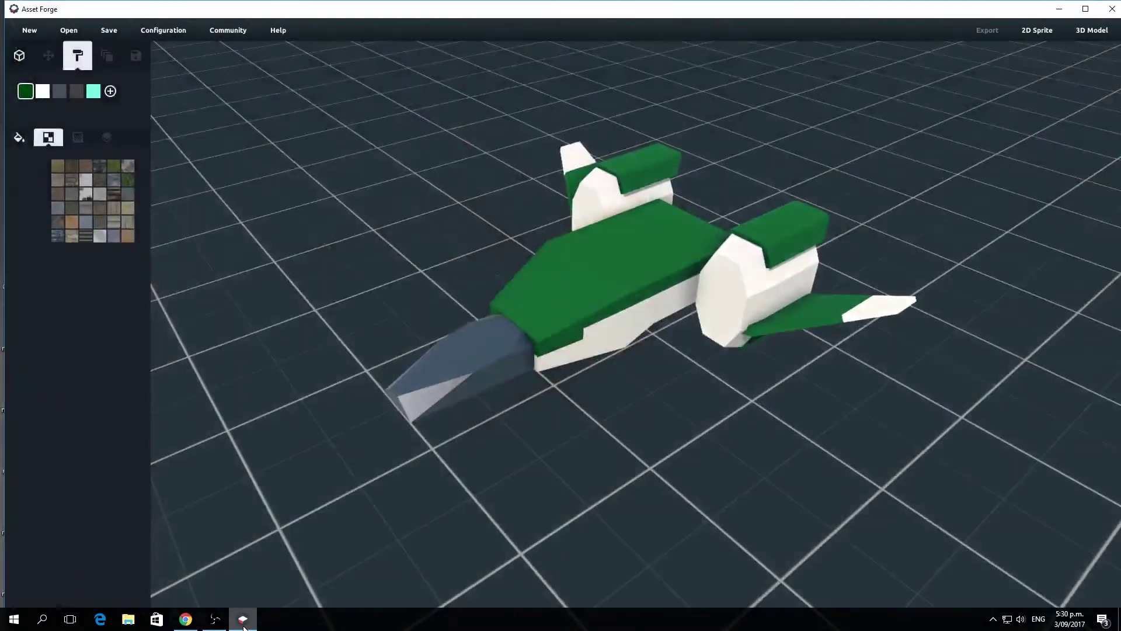
{"action": "left_click", "coordinate": [1091, 35]}
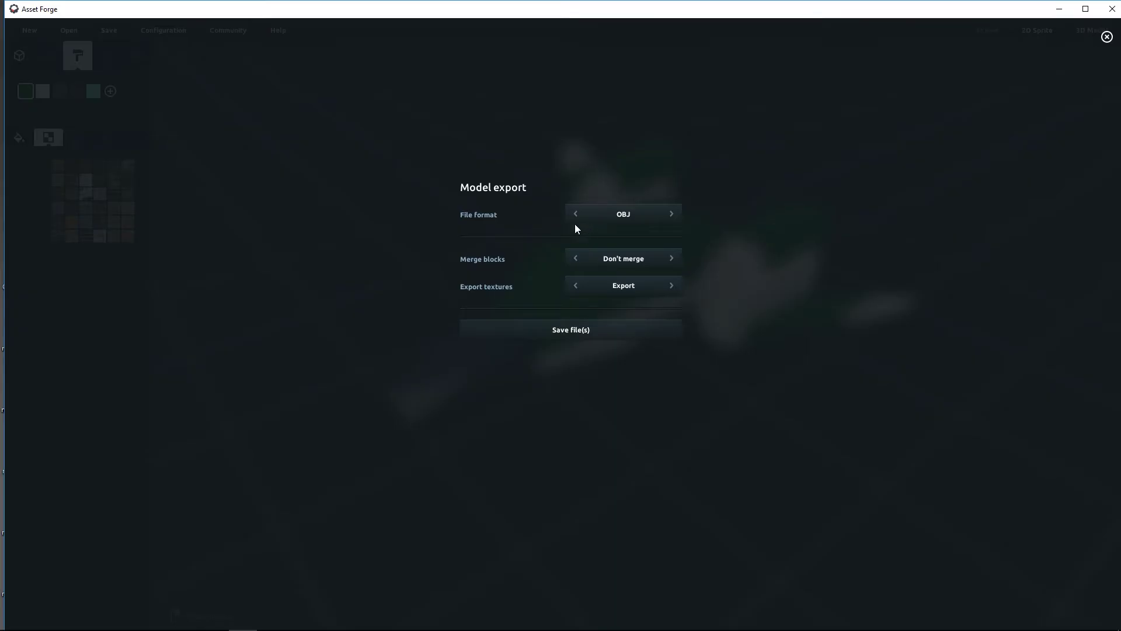
{"action": "left_click", "coordinate": [671, 214]}
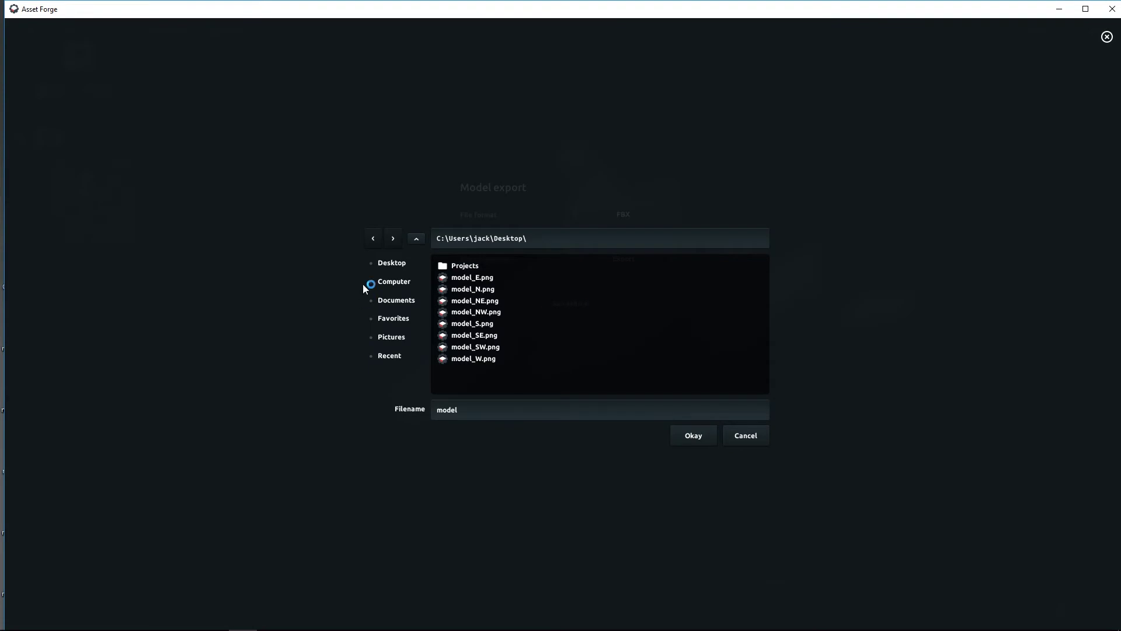
{"action": "left_click", "coordinate": [700, 435]}
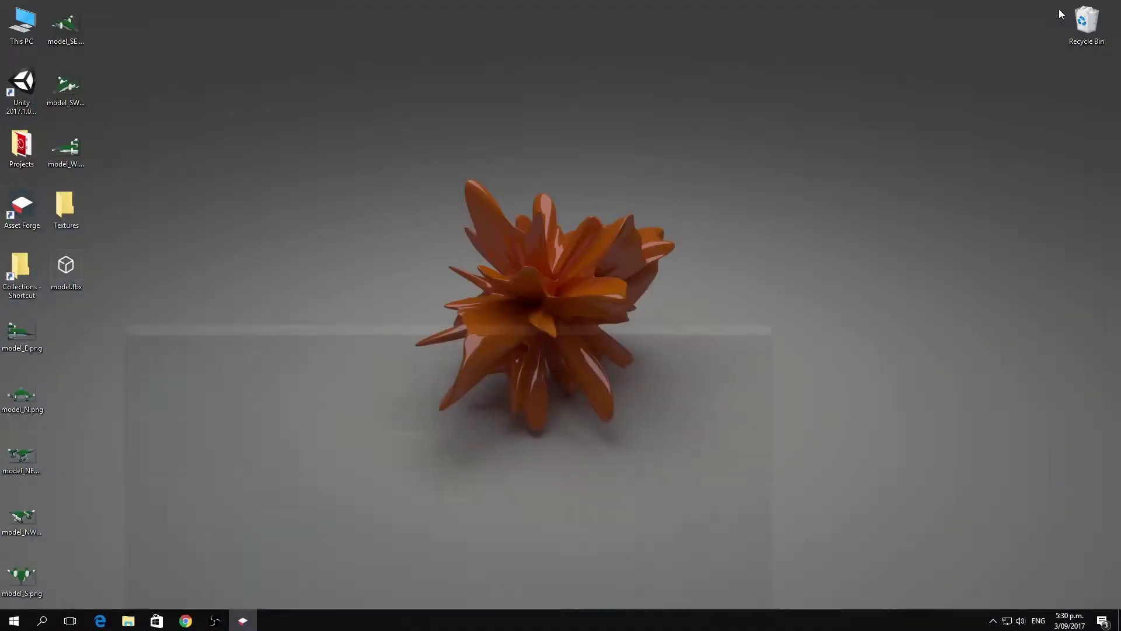
- Switch to the desktop and check the contents of the exported Textures folder
{"action": "left_click", "coordinate": [1059, 9]}
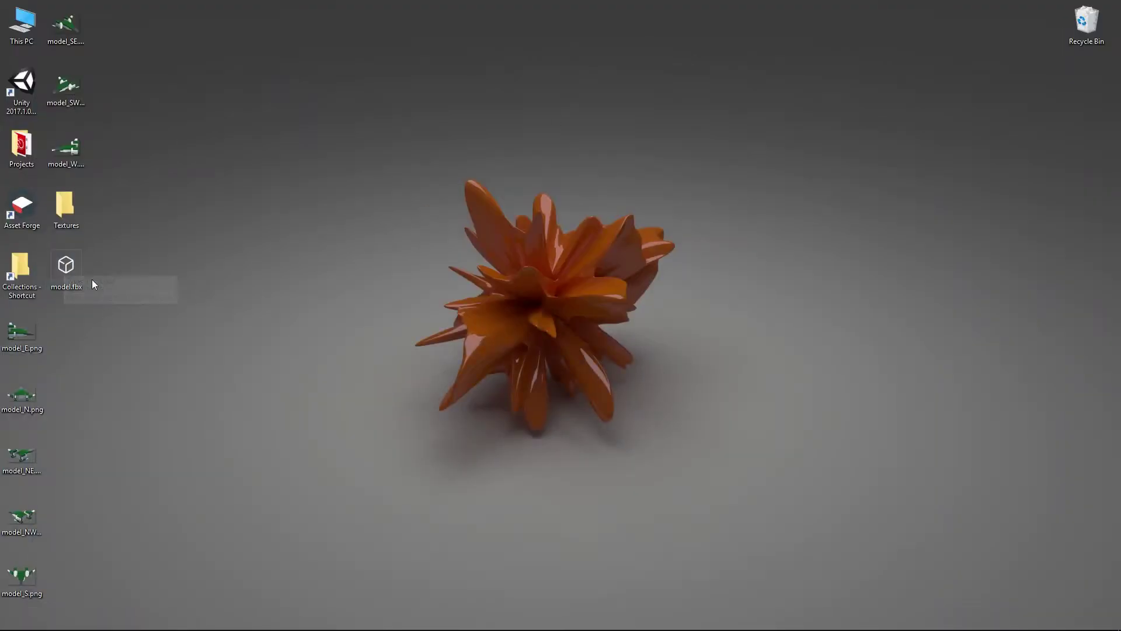
{"action": "double_click", "coordinate": [72, 216]}
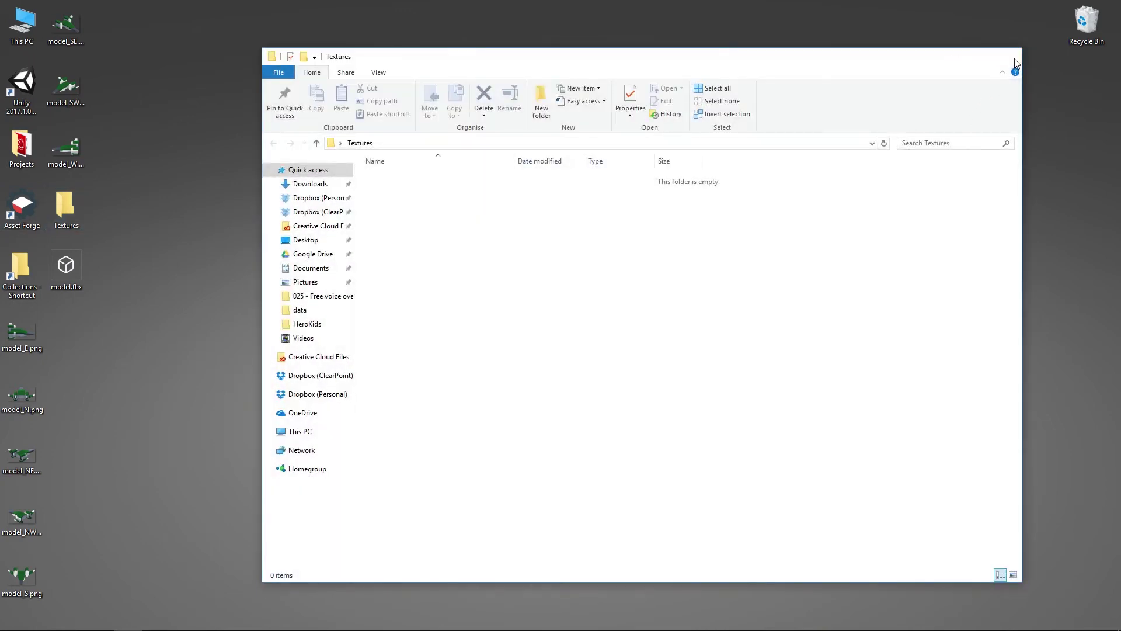
{"action": "left_click", "coordinate": [1015, 63]}
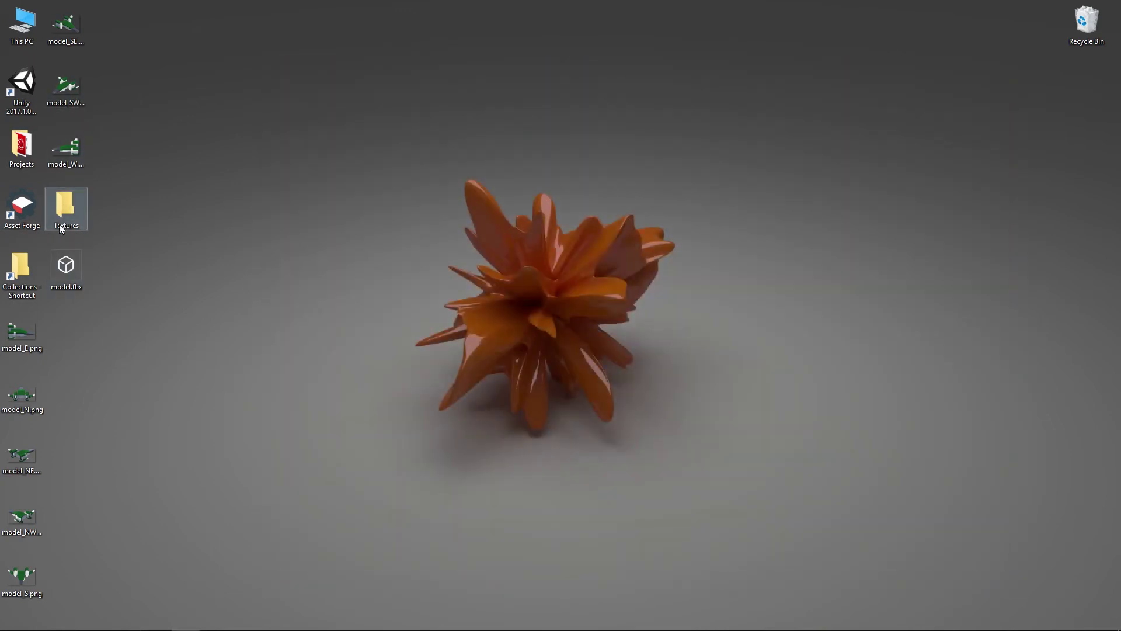
- Open model.fbx in View 3D, dismiss the welcome screen and examine the exported ship by rotating it
{"action": "double_click", "coordinate": [66, 262]}
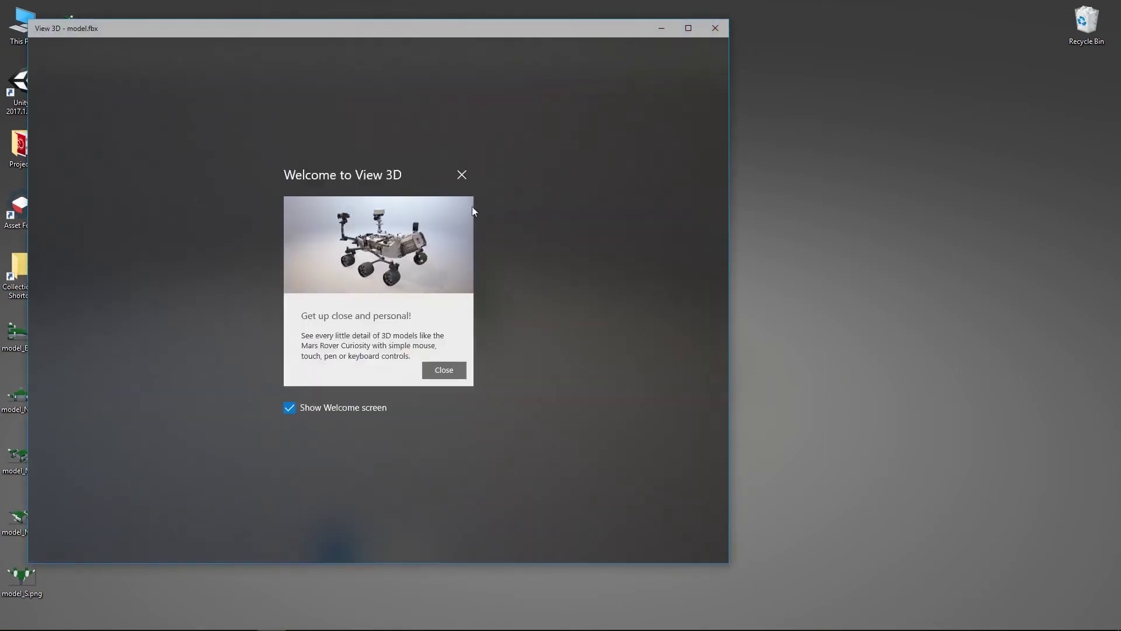
{"action": "left_click", "coordinate": [461, 174]}
{"action": "left_click_drag", "start_coordinate": [373, 29], "coordinate": [464, 37]}
{"action": "left_click_drag", "start_coordinate": [554, 286], "coordinate": [703, 154]}
{"action": "left_click", "coordinate": [745, 42]}
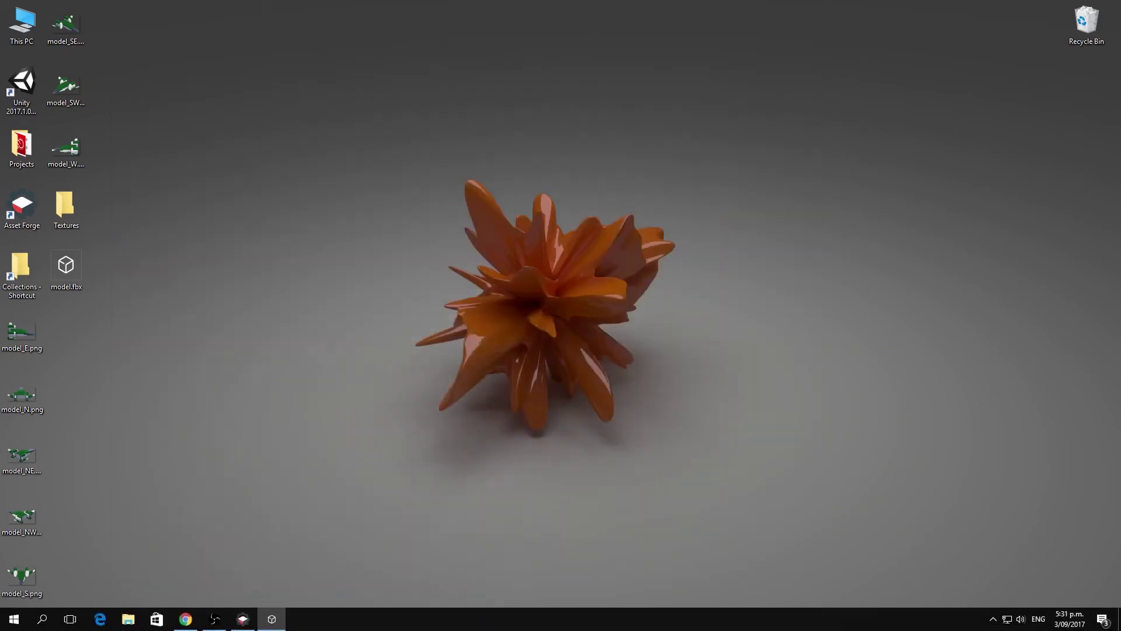
- Return to Asset Forge, close the model export dialog, then open airplane.model from e:\AssetForge\Samples and view it from another angle
{"action": "left_click", "coordinate": [243, 620]}
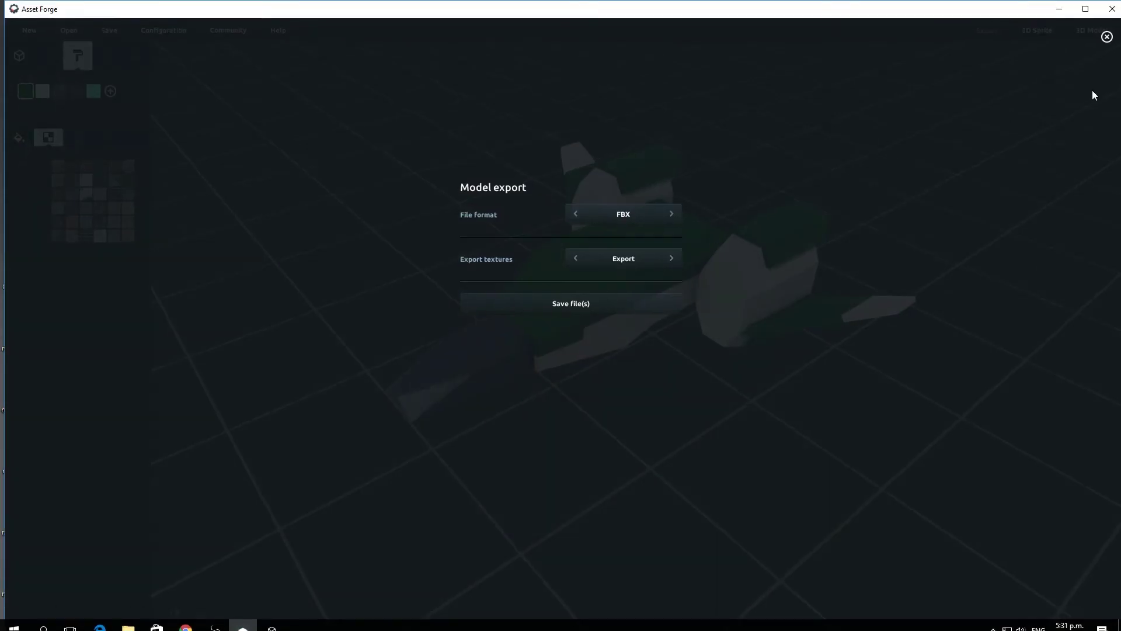
{"action": "left_click", "coordinate": [1103, 39]}
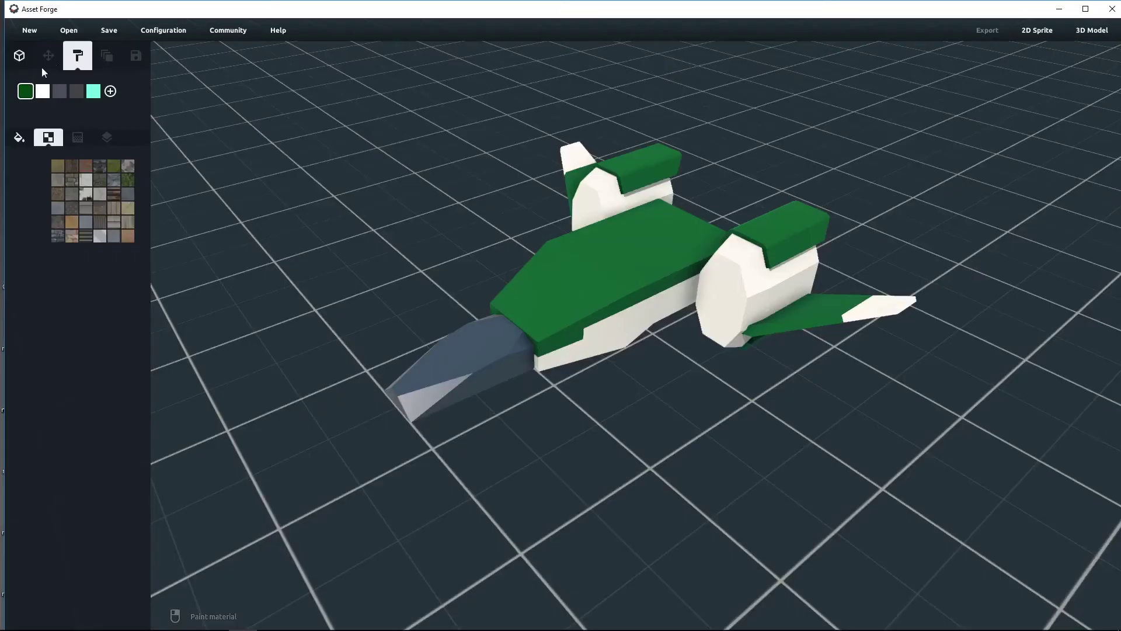
{"action": "left_click", "coordinate": [70, 31]}
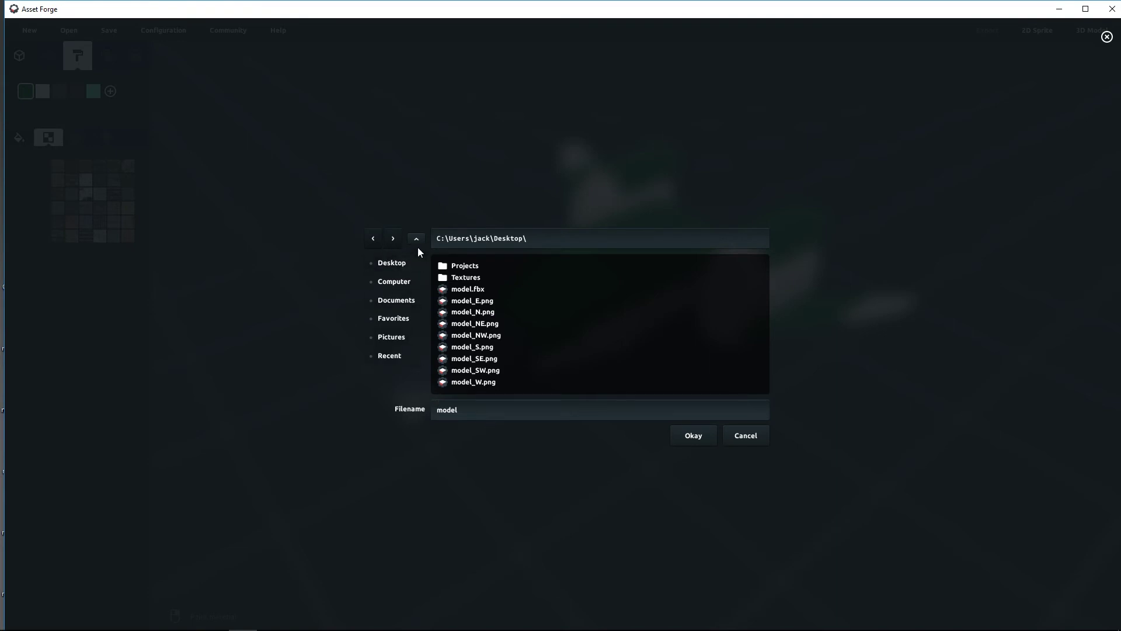
{"action": "left_click", "coordinate": [454, 243]}
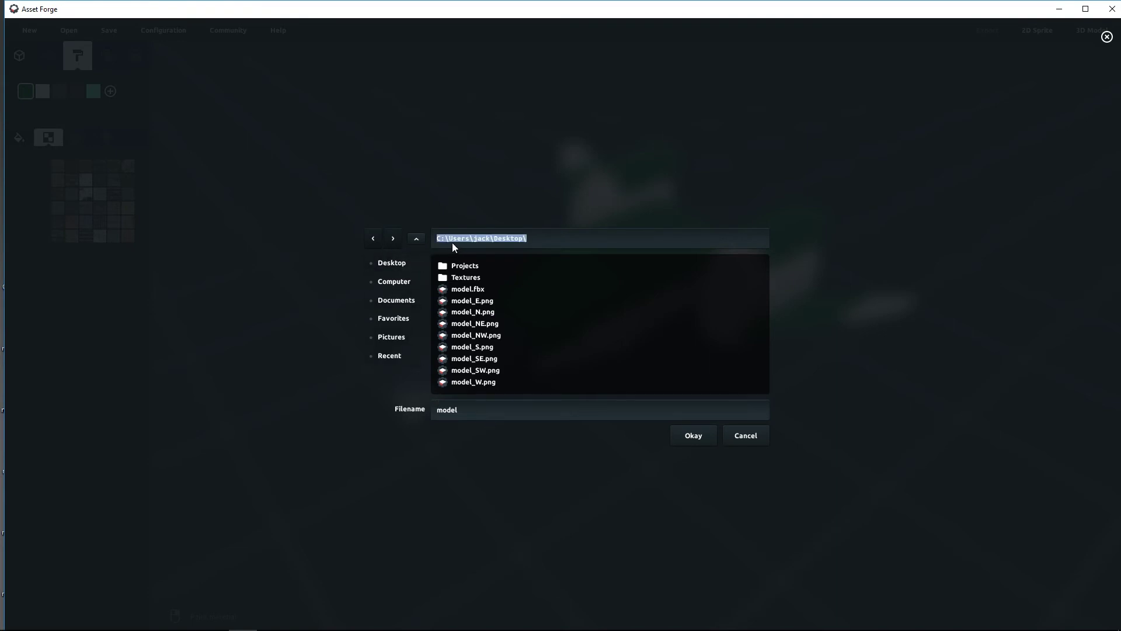
{"action": "type", "text": "e:\\"}
{"action": "key", "text": "Return"}
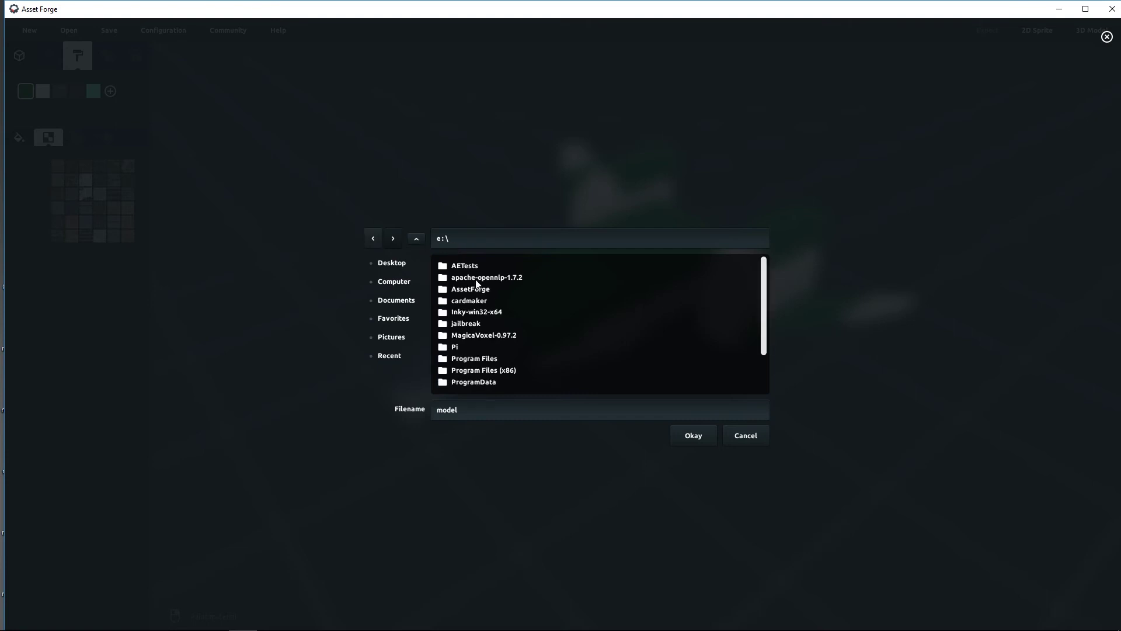
{"action": "double_click", "coordinate": [486, 292]}
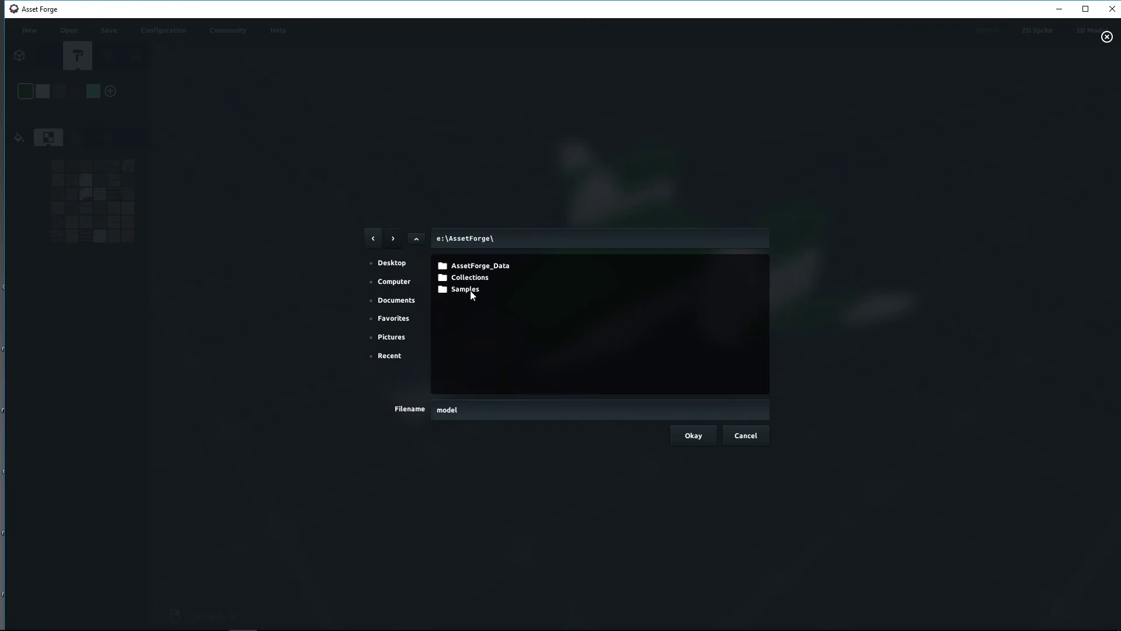
{"action": "double_click", "coordinate": [471, 290]}
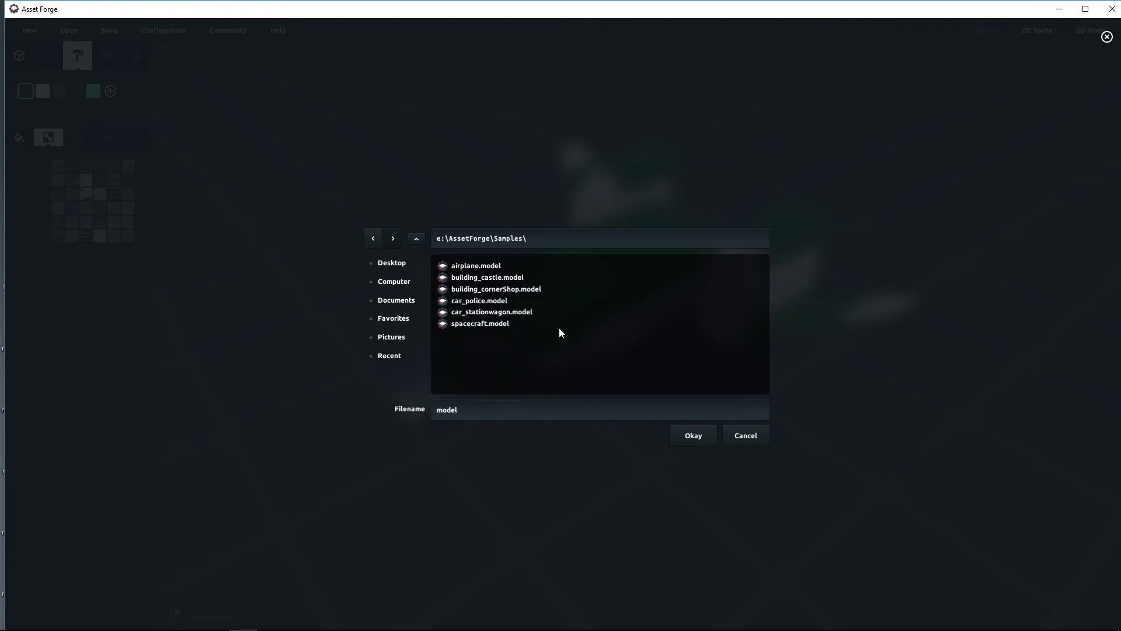
{"action": "double_click", "coordinate": [476, 266]}
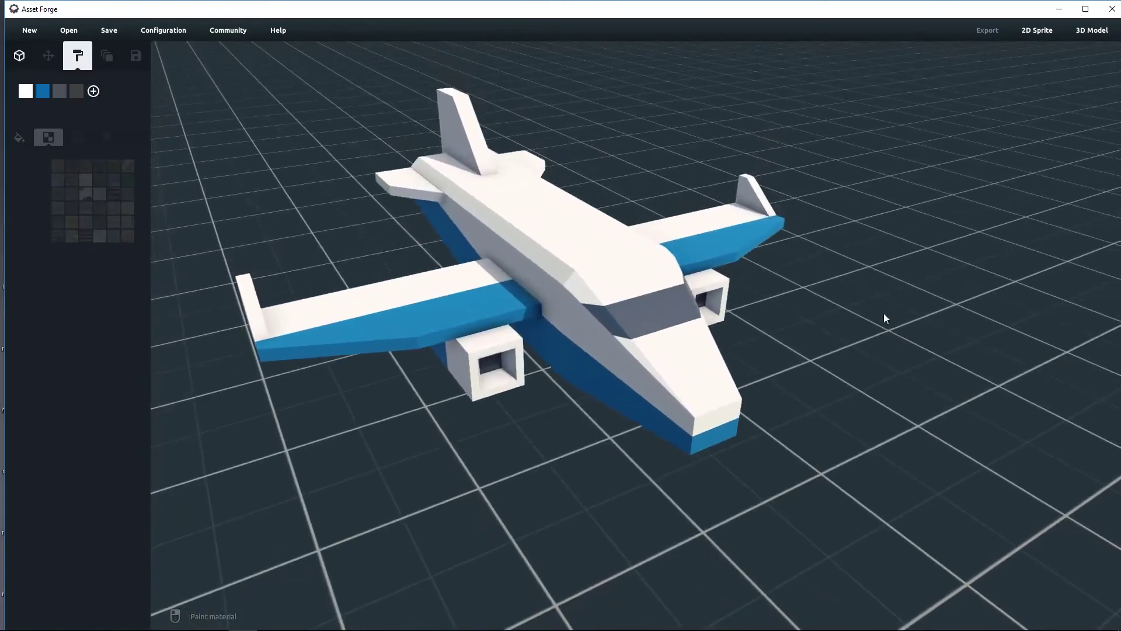
{"action": "right_click_drag", "start_coordinate": [894, 336], "coordinate": [826, 320]}
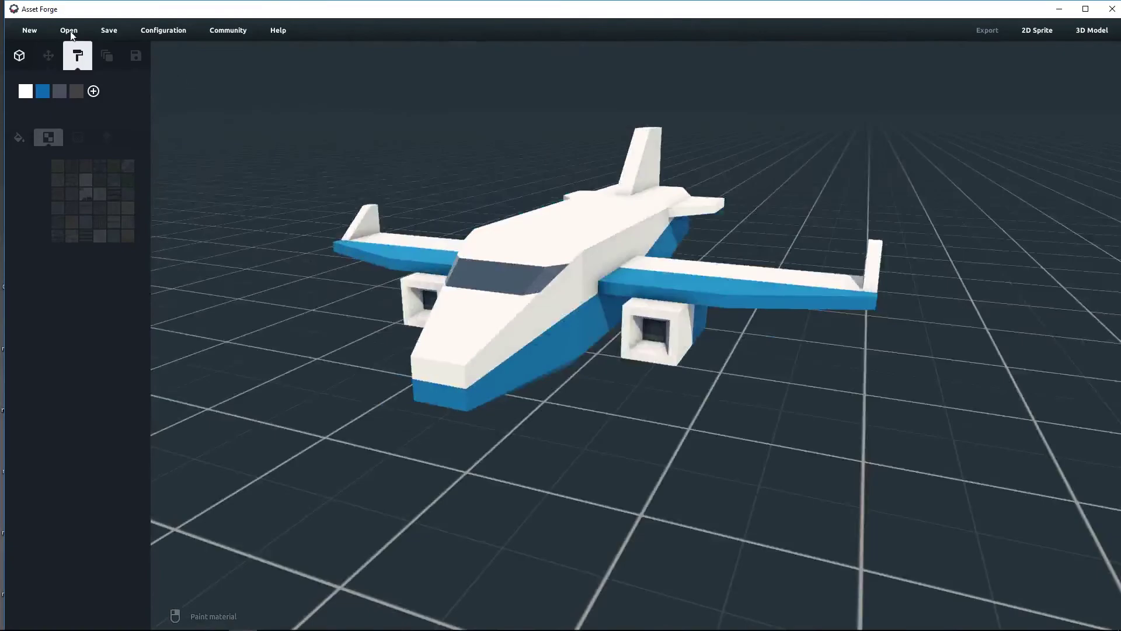
- Open the building_castle.model sample and view its ruined round tower and the adjoining house
{"action": "left_click", "coordinate": [70, 31]}
{"action": "double_click", "coordinate": [491, 281]}
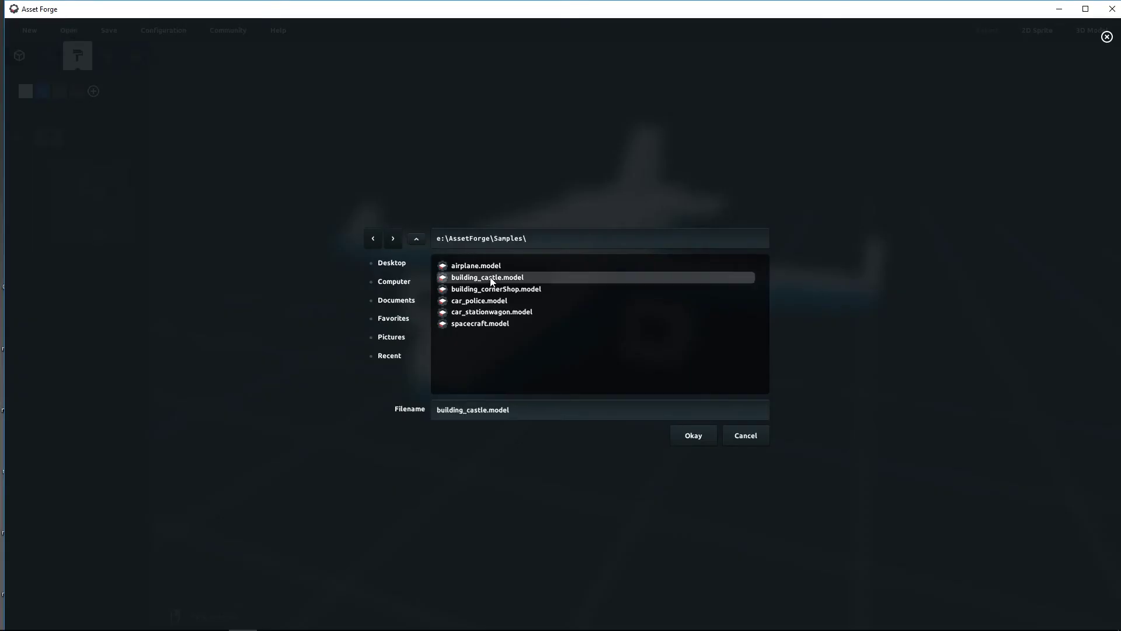
{"action": "right_click_drag", "start_coordinate": [959, 296], "coordinate": [602, 301]}
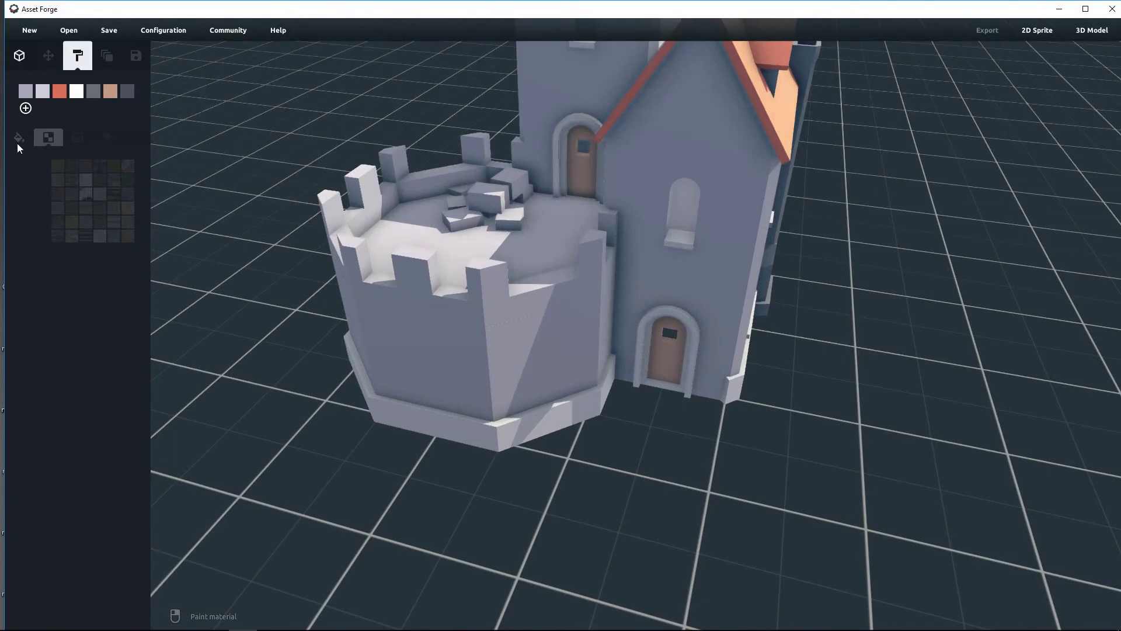
- Paint the round tower's lower wall with the white material and give that material a stone brick texture
{"action": "left_click", "coordinate": [76, 94]}
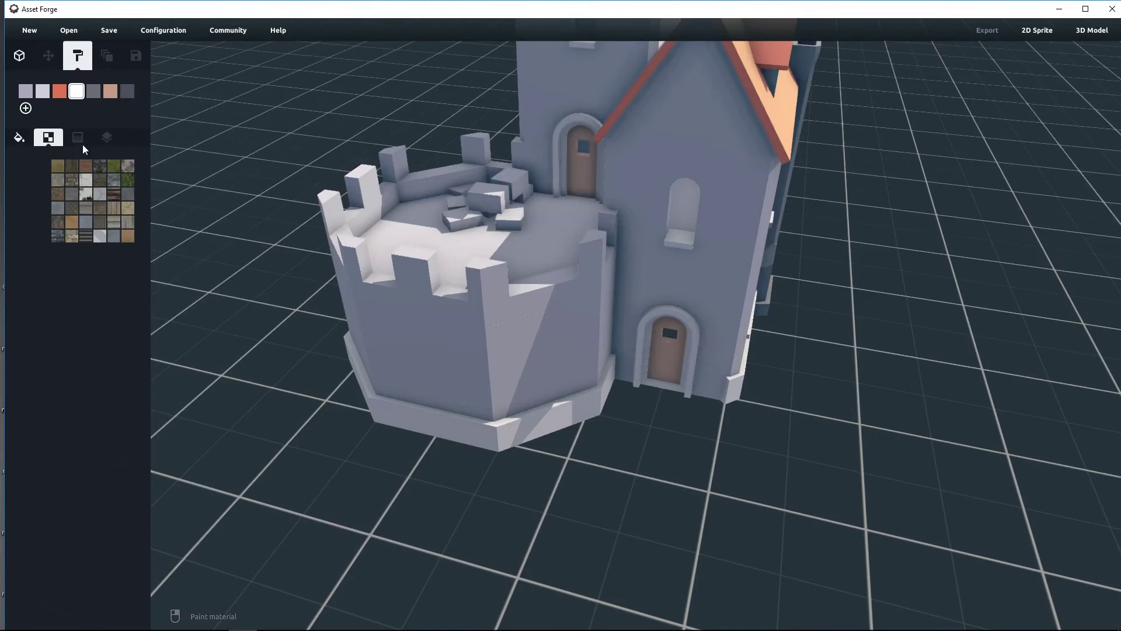
{"action": "left_click", "coordinate": [546, 355]}
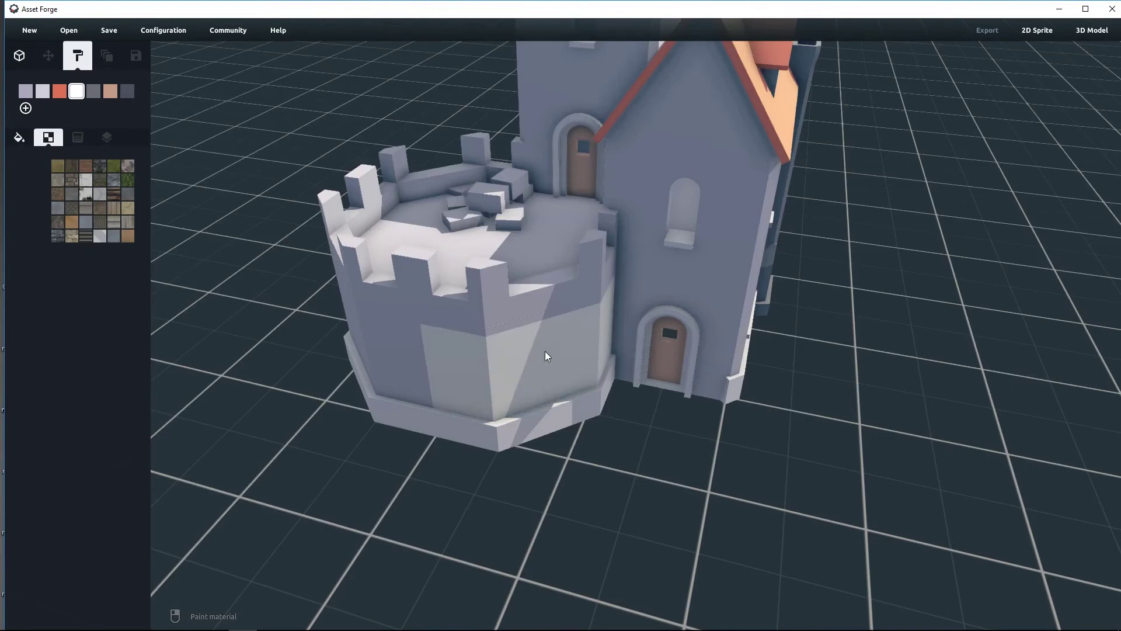
{"action": "left_click", "coordinate": [71, 182]}
{"action": "left_click", "coordinate": [390, 377]}
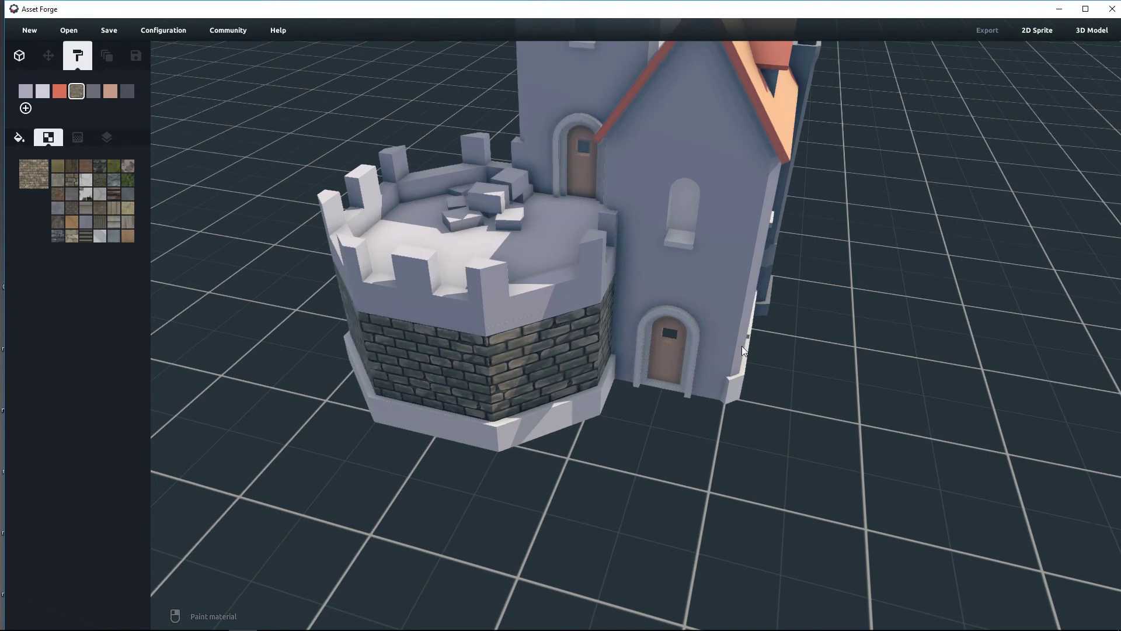
- Paint the castle's gabled front wall with the brick material, from the ground floor up to the gable
{"action": "left_click", "coordinate": [729, 325]}
{"action": "left_click", "coordinate": [730, 232]}
{"action": "left_click", "coordinate": [706, 135]}
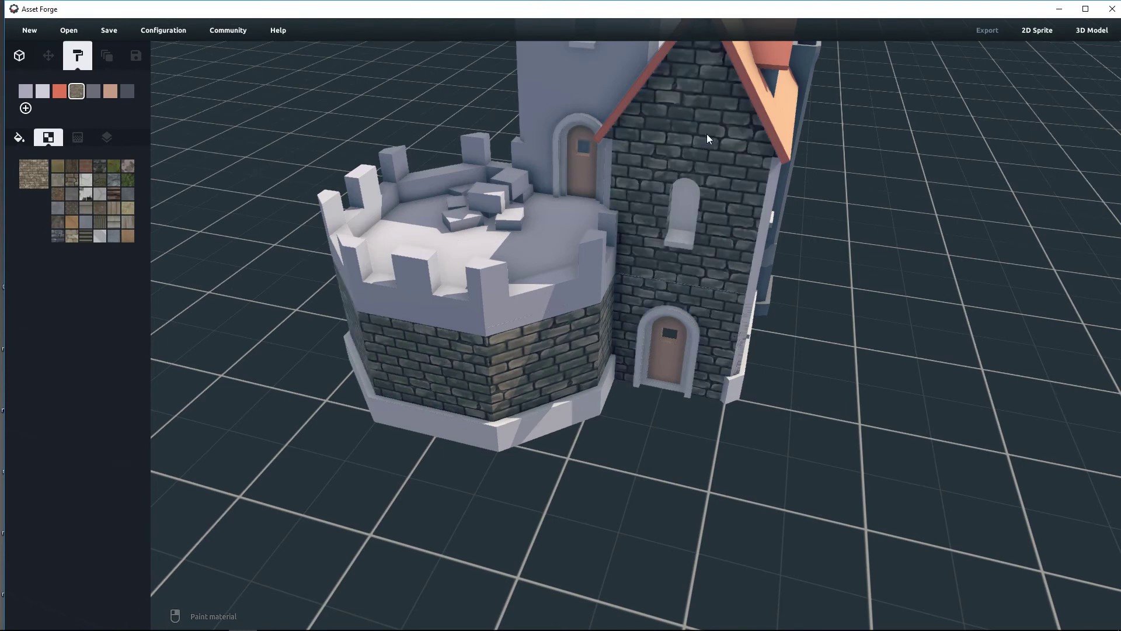
- Paint the round tower's battlements, the band beneath them and its base with the brick material
{"action": "left_click", "coordinate": [559, 320]}
{"action": "left_click", "coordinate": [434, 321]}
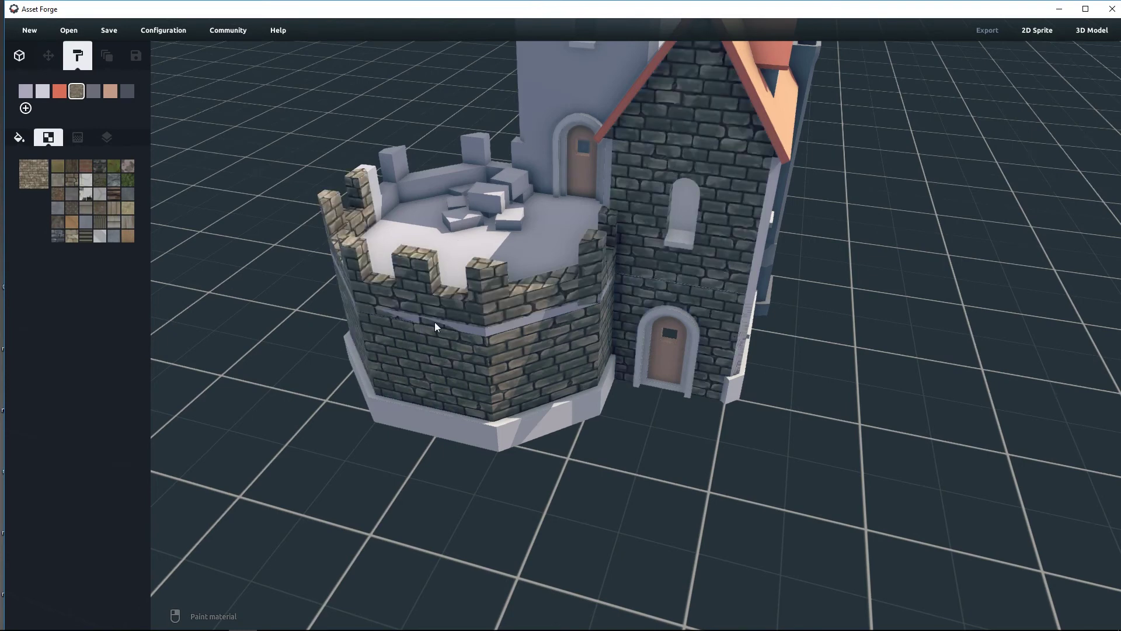
{"action": "left_click", "coordinate": [500, 331]}
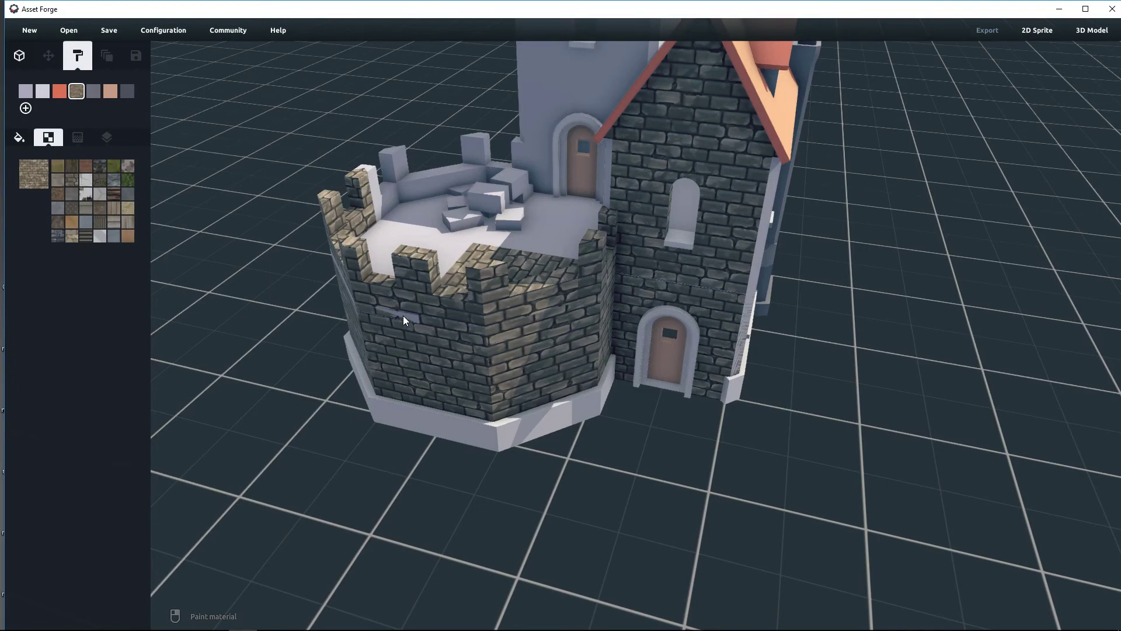
{"action": "left_click", "coordinate": [548, 436]}
{"action": "left_click", "coordinate": [439, 430]}
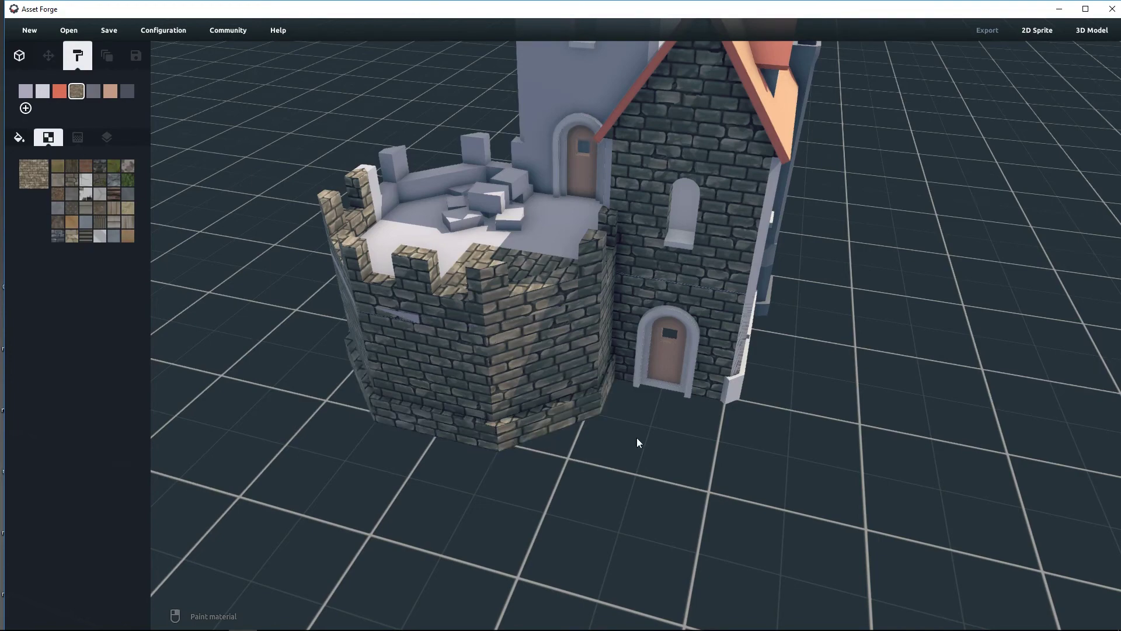
- Paint the castle's side wall around the chimney with the brick material, covering the base, lower floor and upper floor
{"action": "right_click_drag", "start_coordinate": [636, 440], "coordinate": [844, 408]}
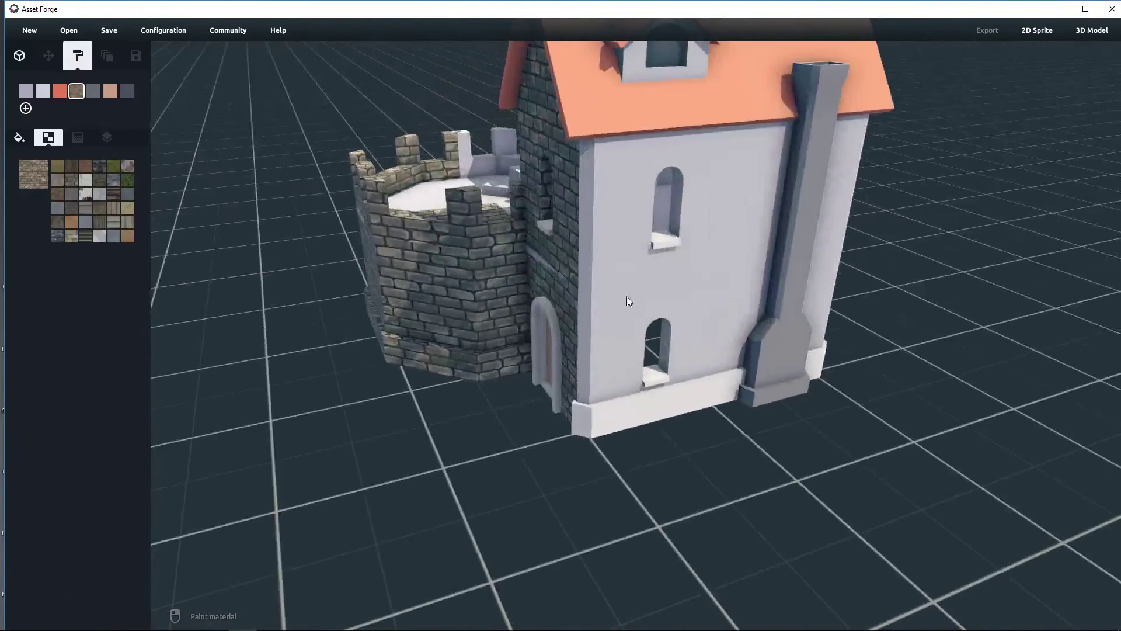
{"action": "left_click", "coordinate": [627, 298]}
{"action": "left_click", "coordinate": [639, 405]}
{"action": "left_click", "coordinate": [751, 342]}
{"action": "left_click", "coordinate": [815, 362]}
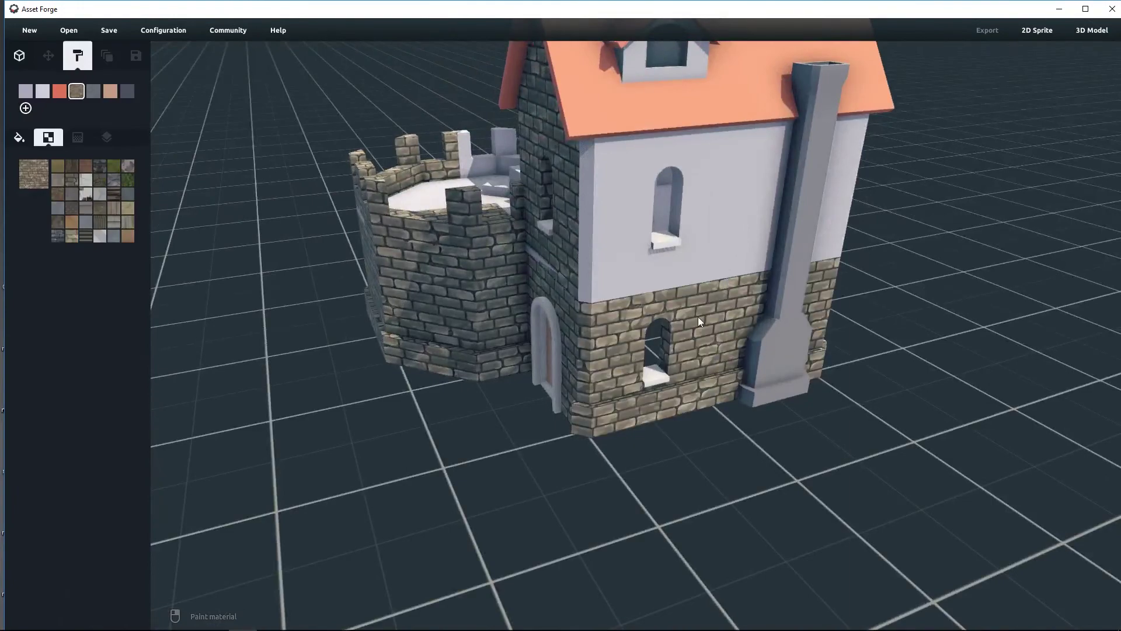
{"action": "left_click", "coordinate": [734, 221]}
{"action": "left_click", "coordinate": [596, 255]}
- Open the building_cornerShop.model sample and examine the shop building
{"action": "mouse_move", "coordinate": [747, 275]}
{"action": "right_mouse_down"}
{"action": "mouse_move", "coordinate": [994, 313]}
{"action": "mouse_move", "coordinate": [944, 295]}
{"action": "mouse_move", "coordinate": [846, 333]}
{"action": "mouse_move", "coordinate": [728, 331]}
{"action": "right_mouse_up"}
{"action": "scroll", "coordinate": [727, 328], "scroll_direction": "down", "scroll_amount": 3}
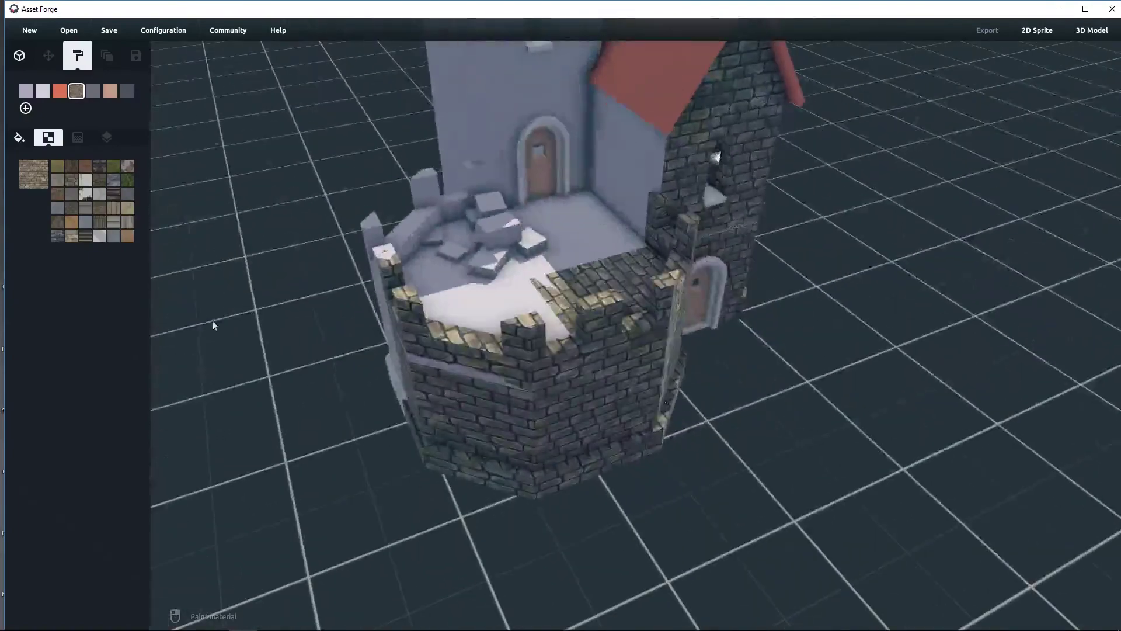
{"action": "left_click", "coordinate": [66, 33]}
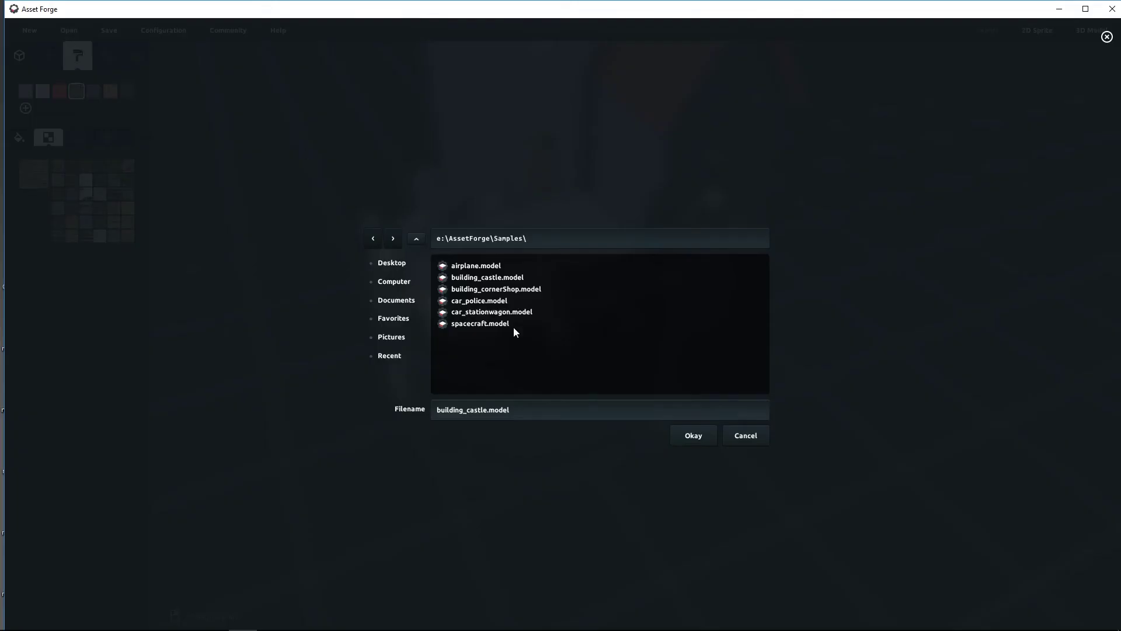
{"action": "double_click", "coordinate": [497, 290]}
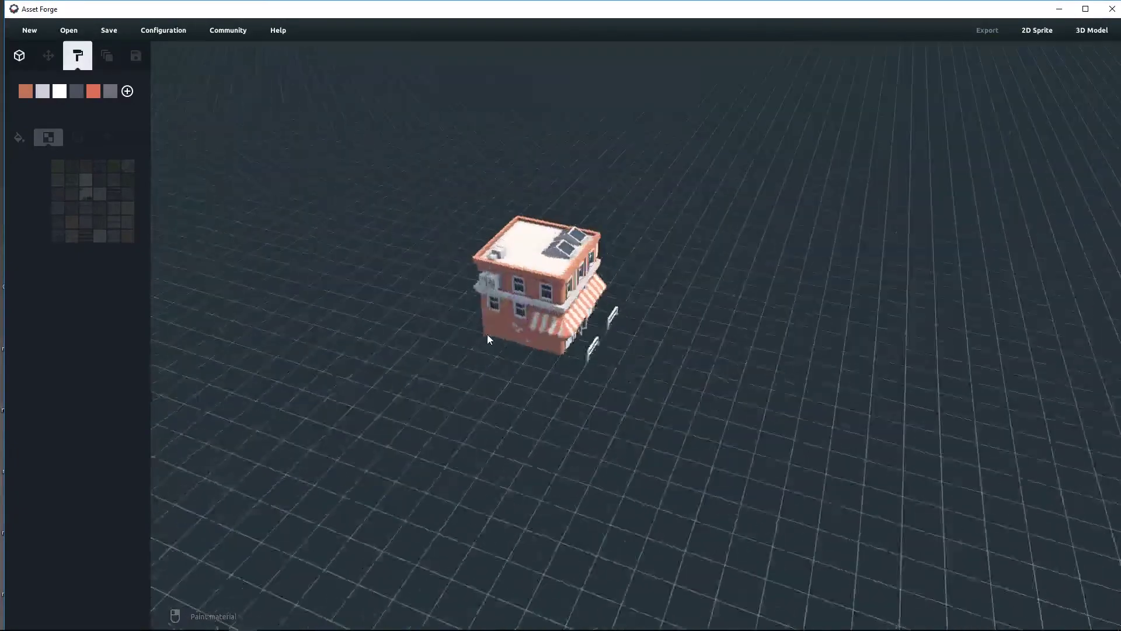
- Open the car_police.model sample and view the police car from the side
{"action": "left_click", "coordinate": [68, 33]}
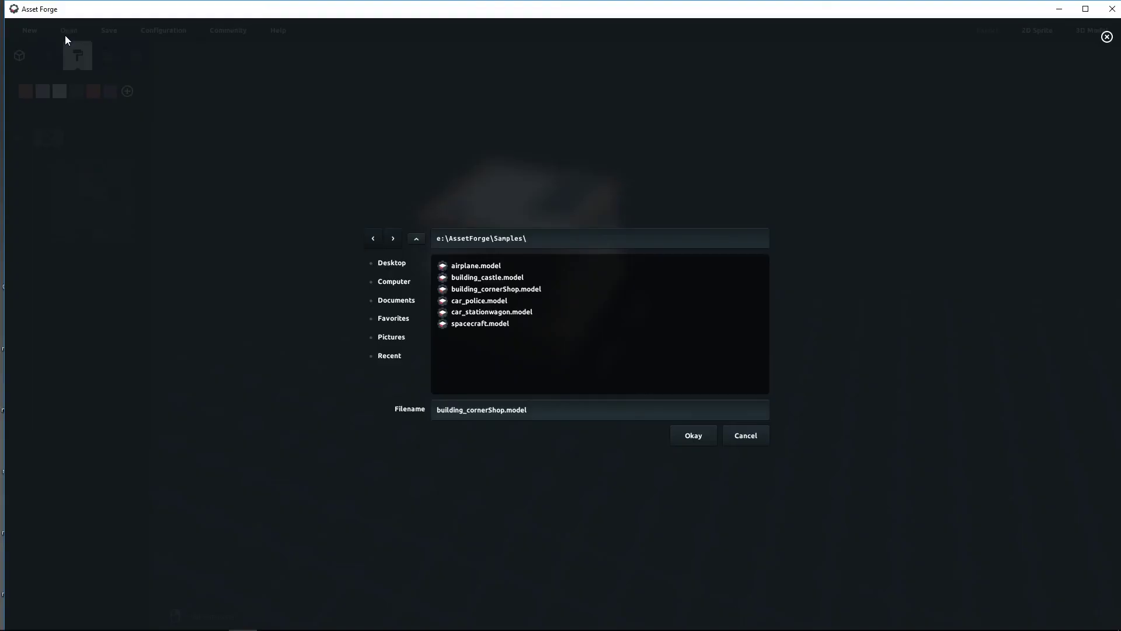
{"action": "double_click", "coordinate": [477, 302]}
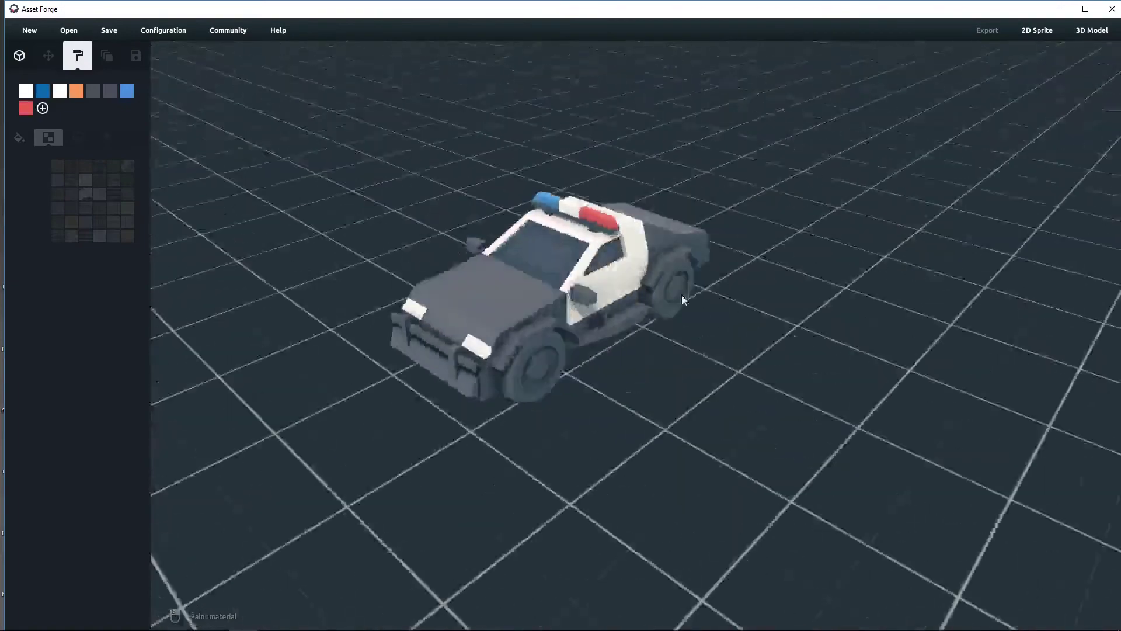
{"action": "right_click_drag", "start_coordinate": [682, 295], "coordinate": [888, 310]}
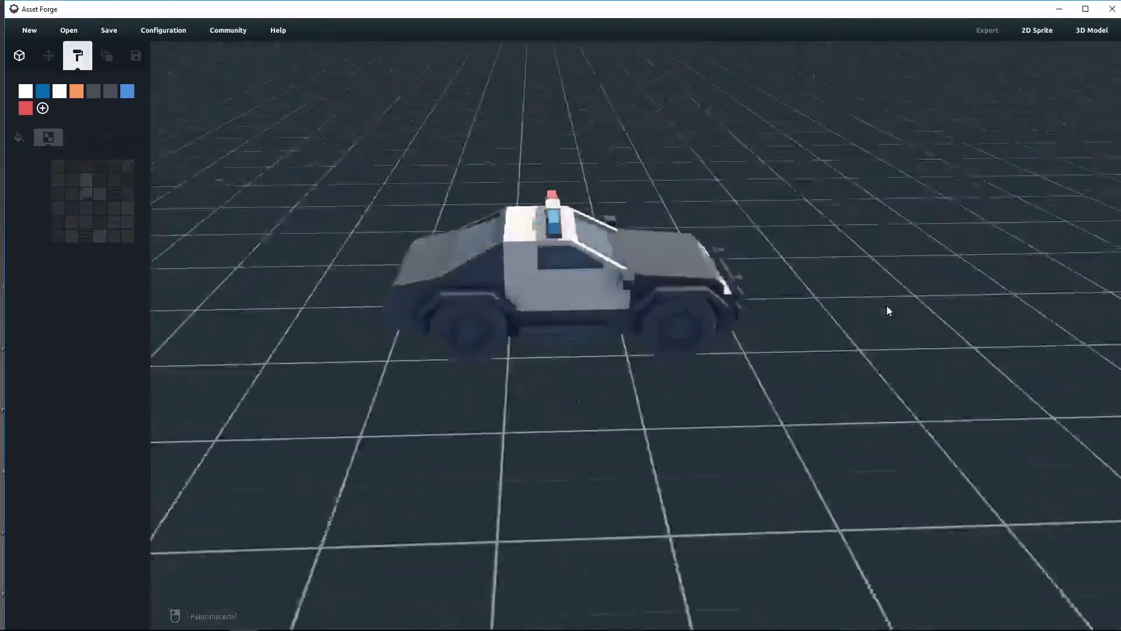
- Open the car_stationwagon.model sample and view the car from another angle
{"action": "left_click", "coordinate": [67, 30]}
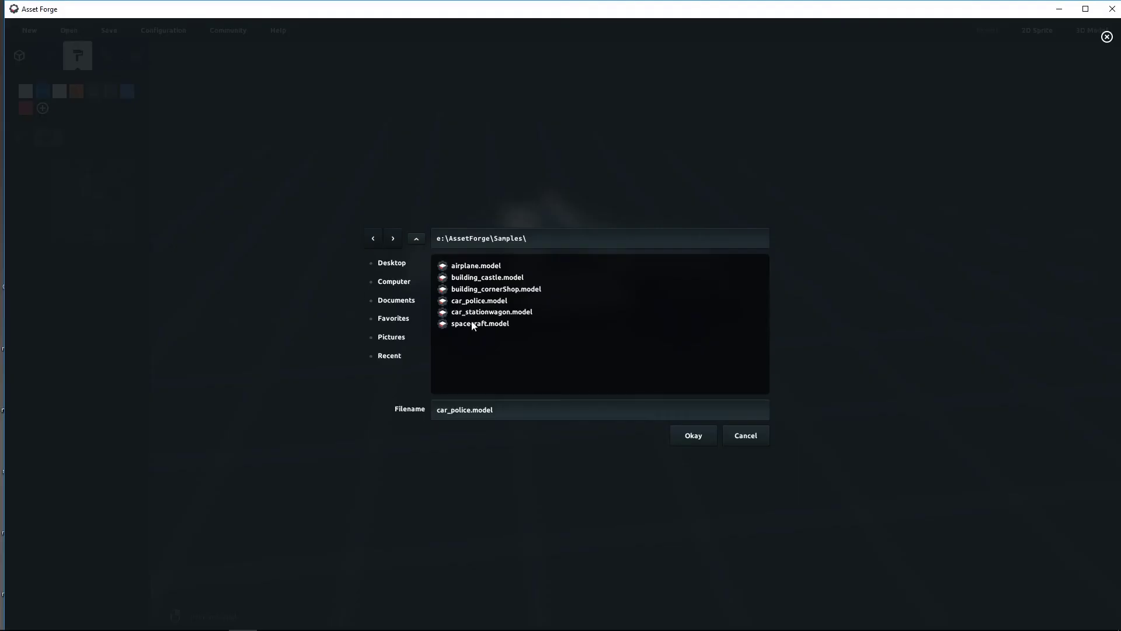
{"action": "double_click", "coordinate": [484, 313]}
{"action": "right_click_drag", "start_coordinate": [485, 318], "coordinate": [768, 327]}
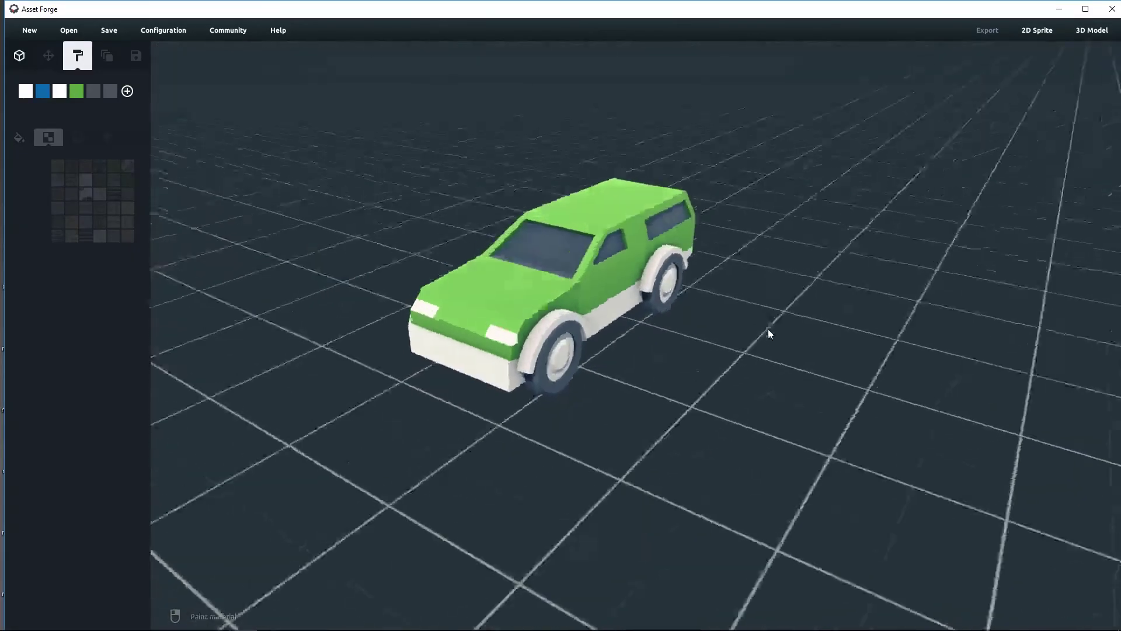
- Open the spacecraft.model sample and examine the ship from several angles
{"action": "left_click", "coordinate": [67, 30]}
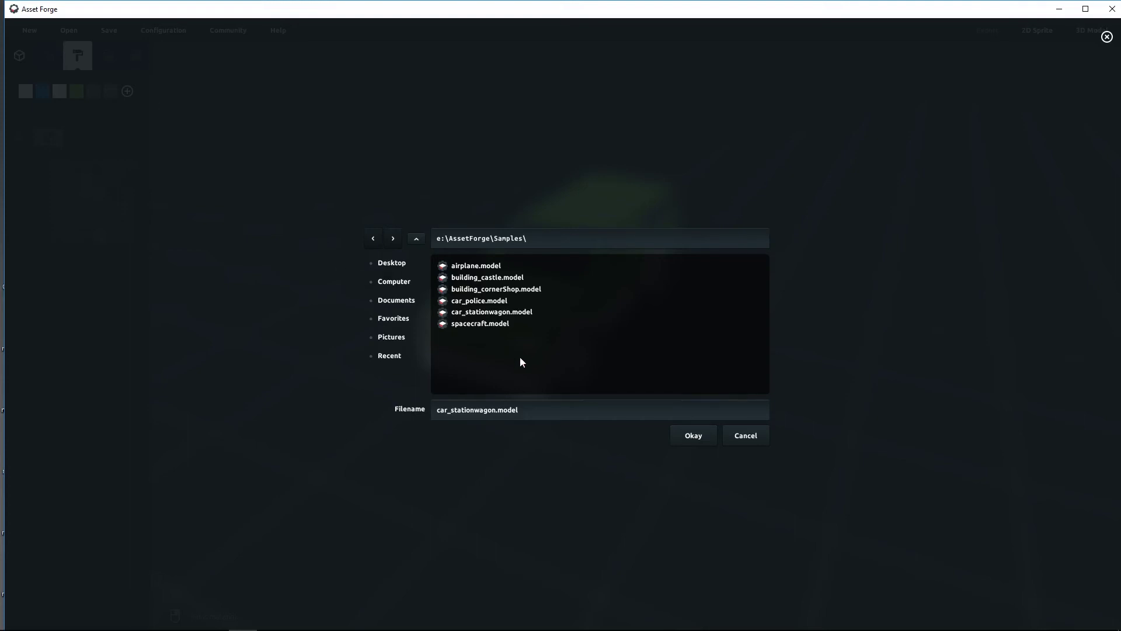
{"action": "double_click", "coordinate": [479, 325]}
{"action": "right_click_drag", "start_coordinate": [776, 353], "coordinate": [581, 243]}
{"action": "right_click_drag", "start_coordinate": [648, 303], "coordinate": [781, 363]}
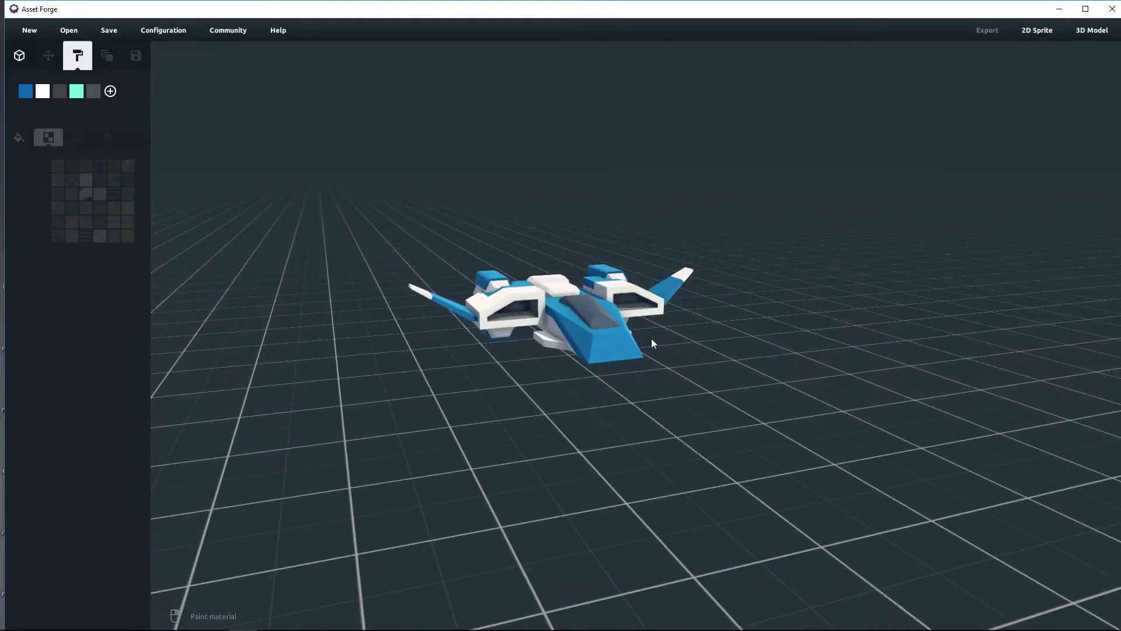
- Minimize Asset Forge, switch to Chrome and look through the assetforge.io page, including its FAQ, blocks, pricing and how-it-works sections
{"action": "left_click", "coordinate": [1059, 9]}
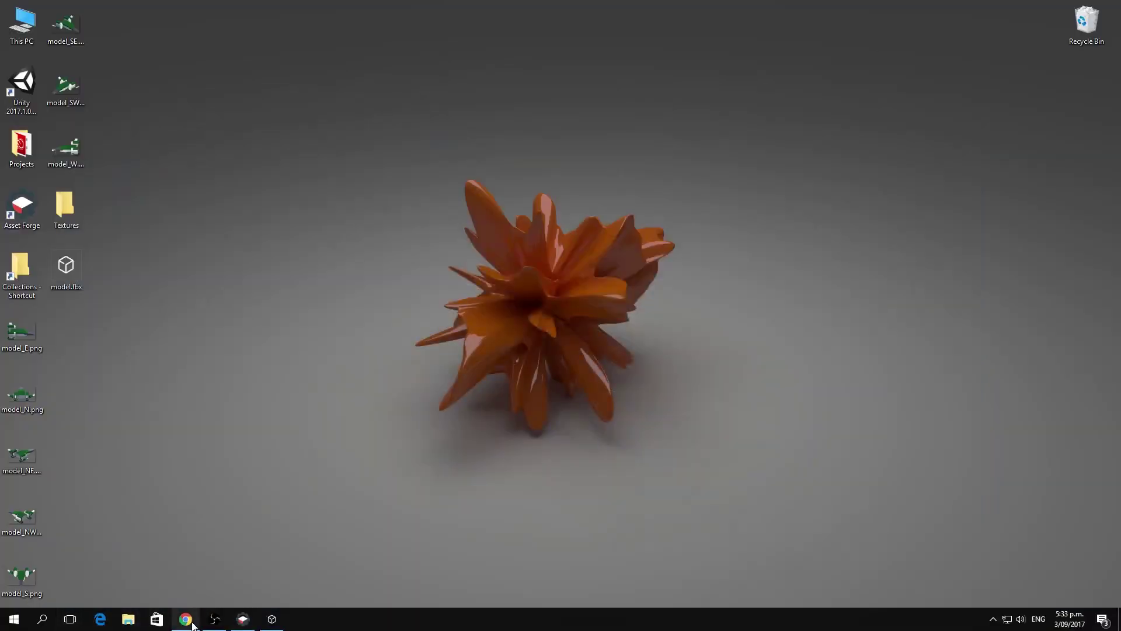
{"action": "left_click", "coordinate": [185, 618]}
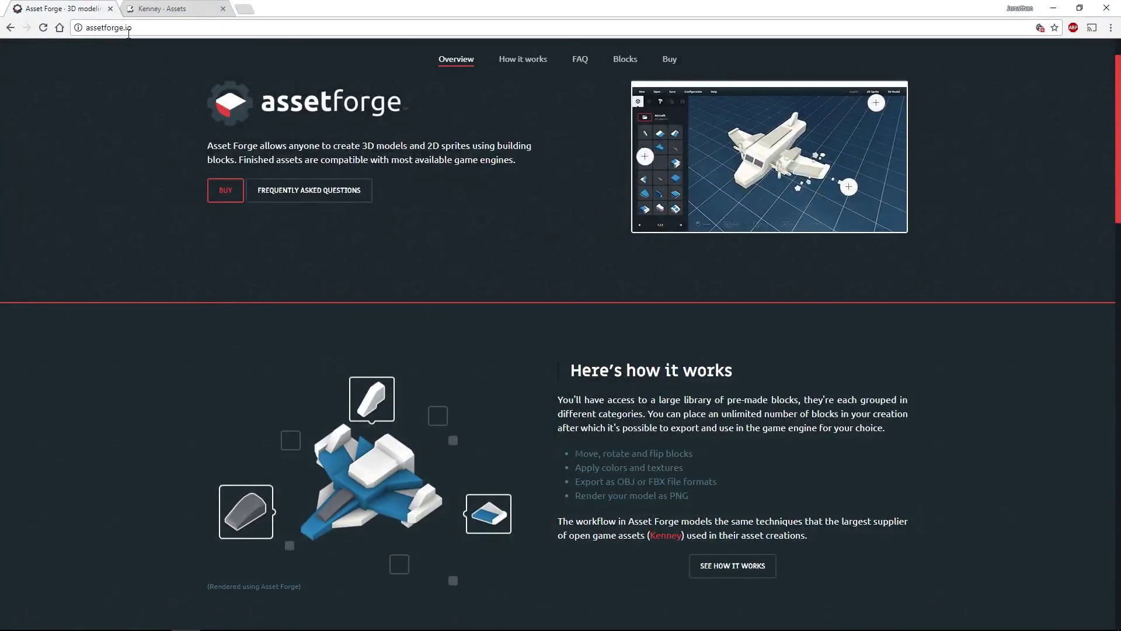
{"action": "scroll", "coordinate": [496, 224], "scroll_direction": "down", "scroll_amount": 20}
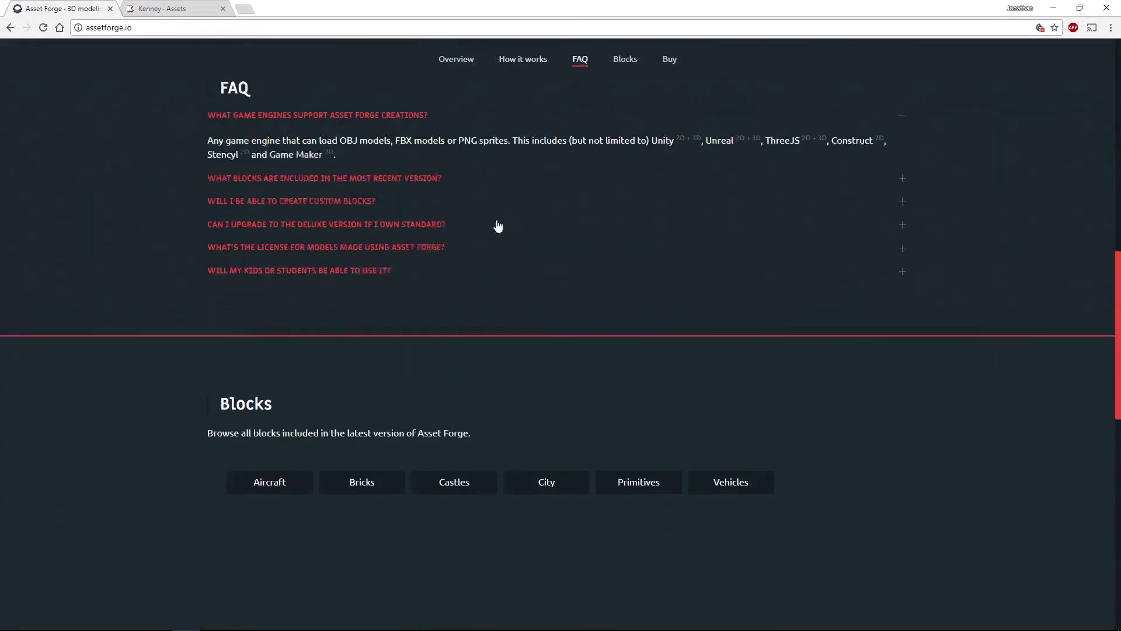
{"action": "scroll", "coordinate": [496, 224], "scroll_direction": "down", "scroll_amount": 3}
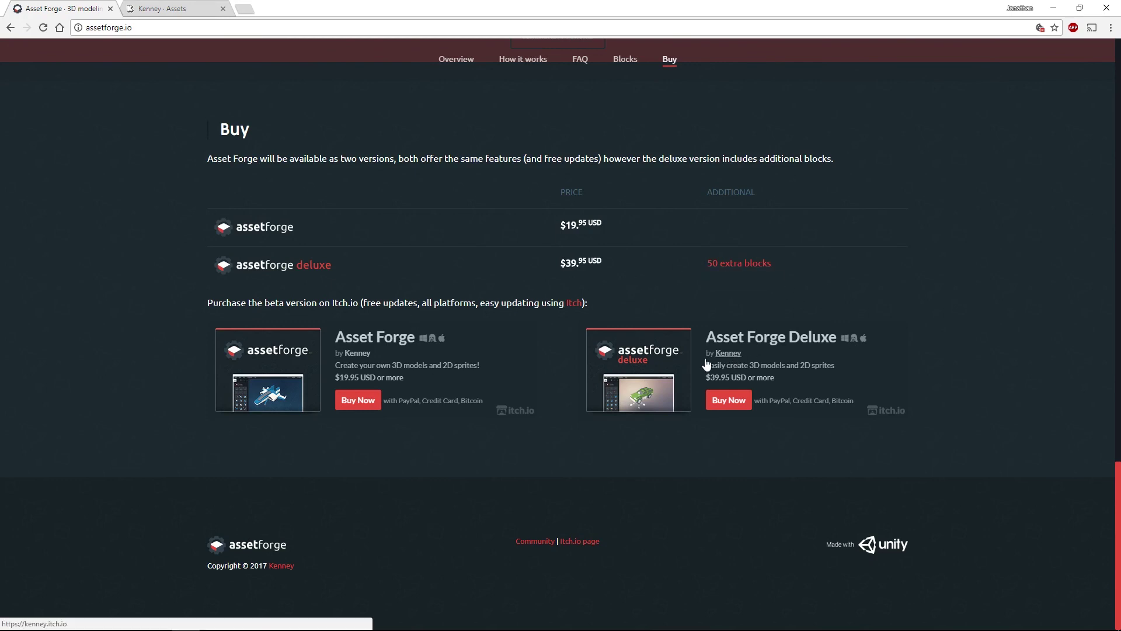
{"action": "scroll", "coordinate": [506, 359], "scroll_direction": "up", "scroll_amount": 5}
{"action": "scroll", "coordinate": [506, 361], "scroll_direction": "up", "scroll_amount": 20}
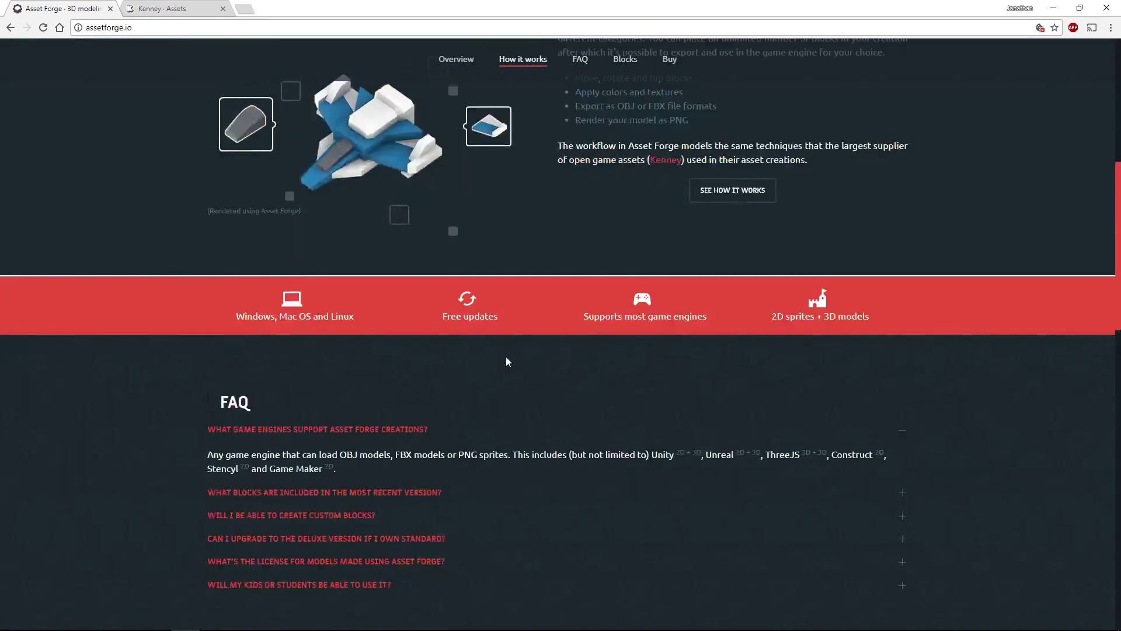
{"action": "scroll", "coordinate": [506, 361], "scroll_direction": "up", "scroll_amount": 1}
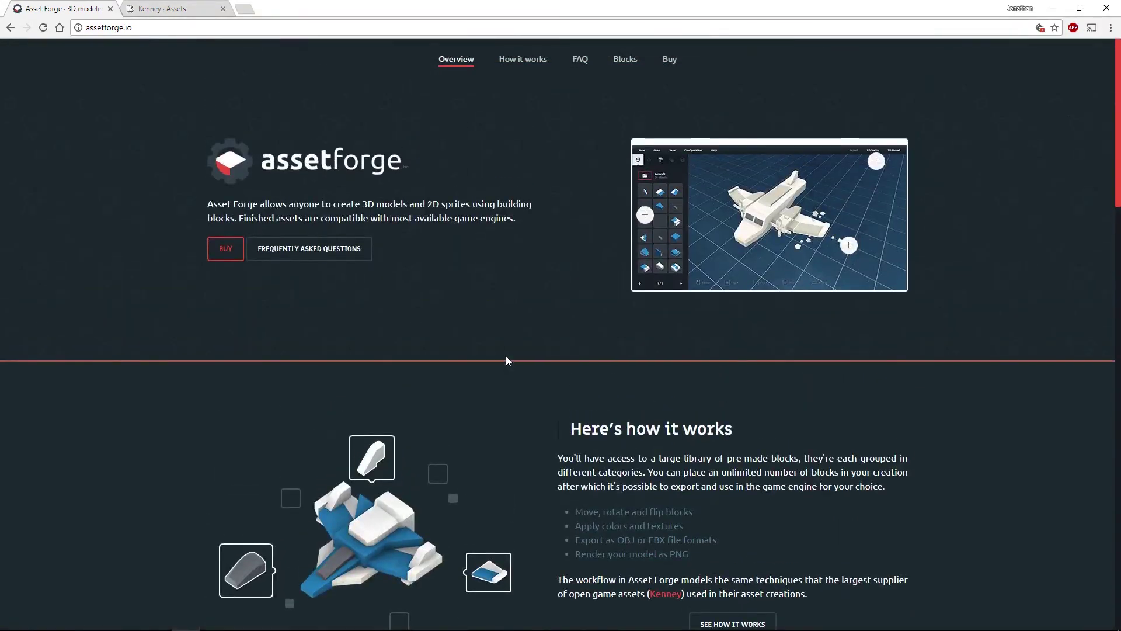
{"action": "scroll", "coordinate": [506, 361], "scroll_direction": "down", "scroll_amount": 2}
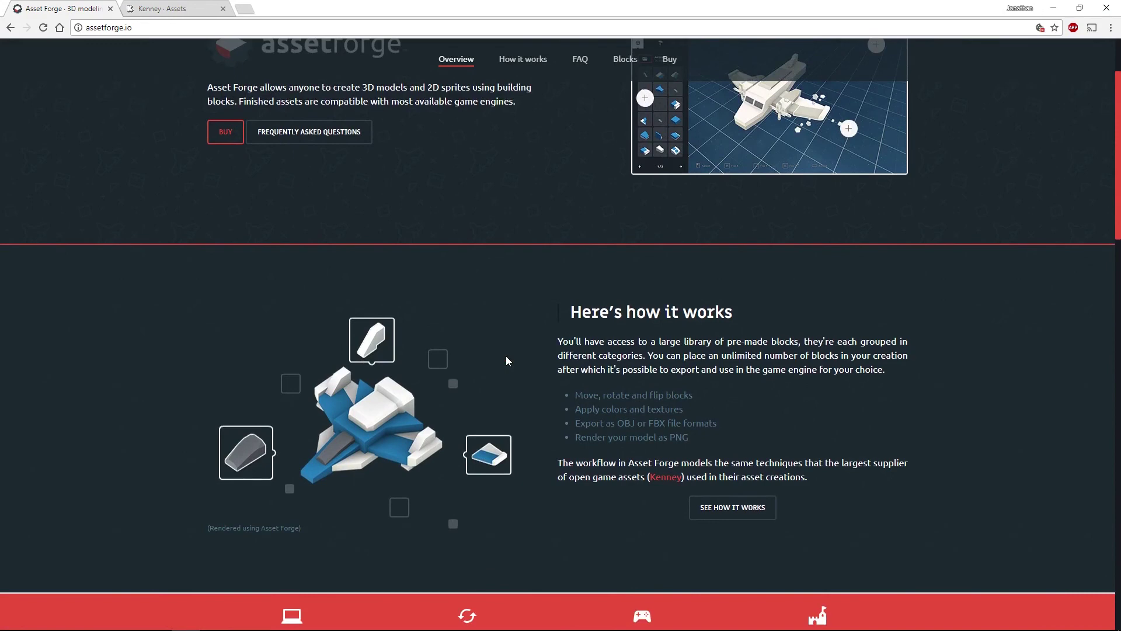
{"action": "scroll", "coordinate": [506, 361], "scroll_direction": "down", "scroll_amount": 2}
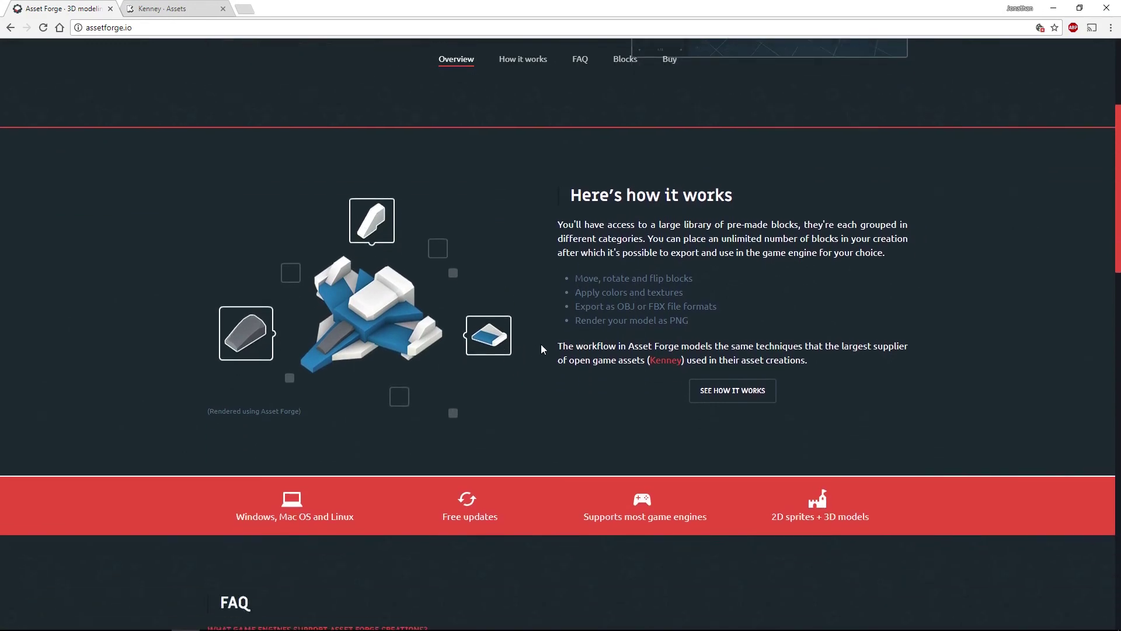